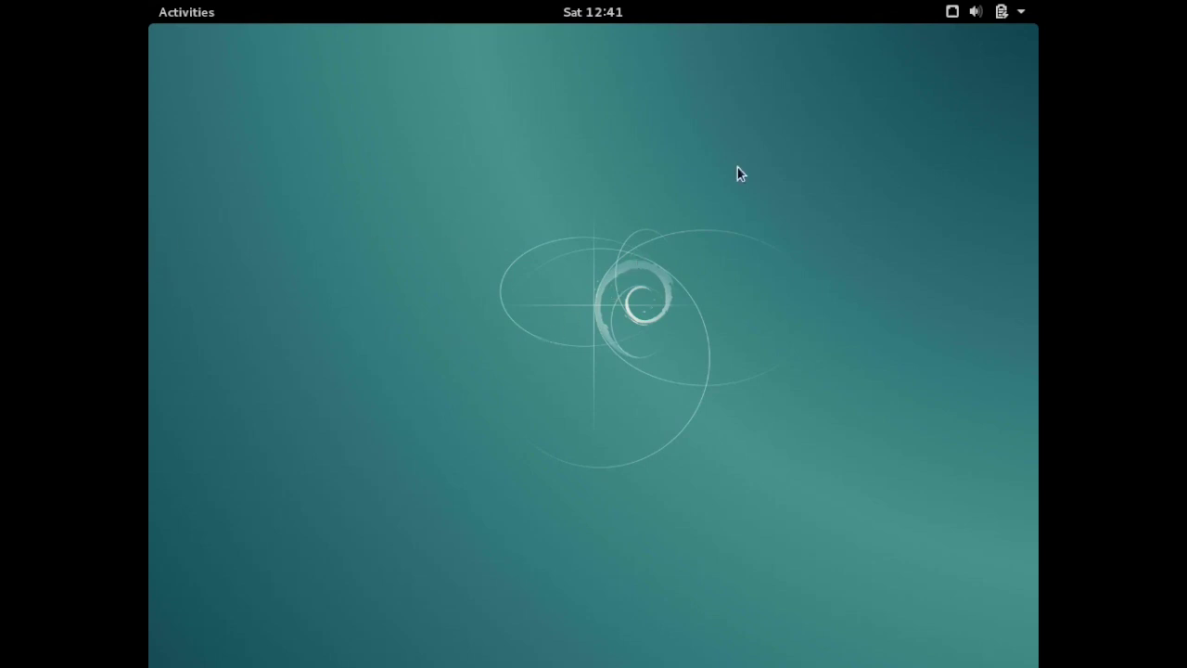
{"action": "left_click", "coordinate": [953, 13]}
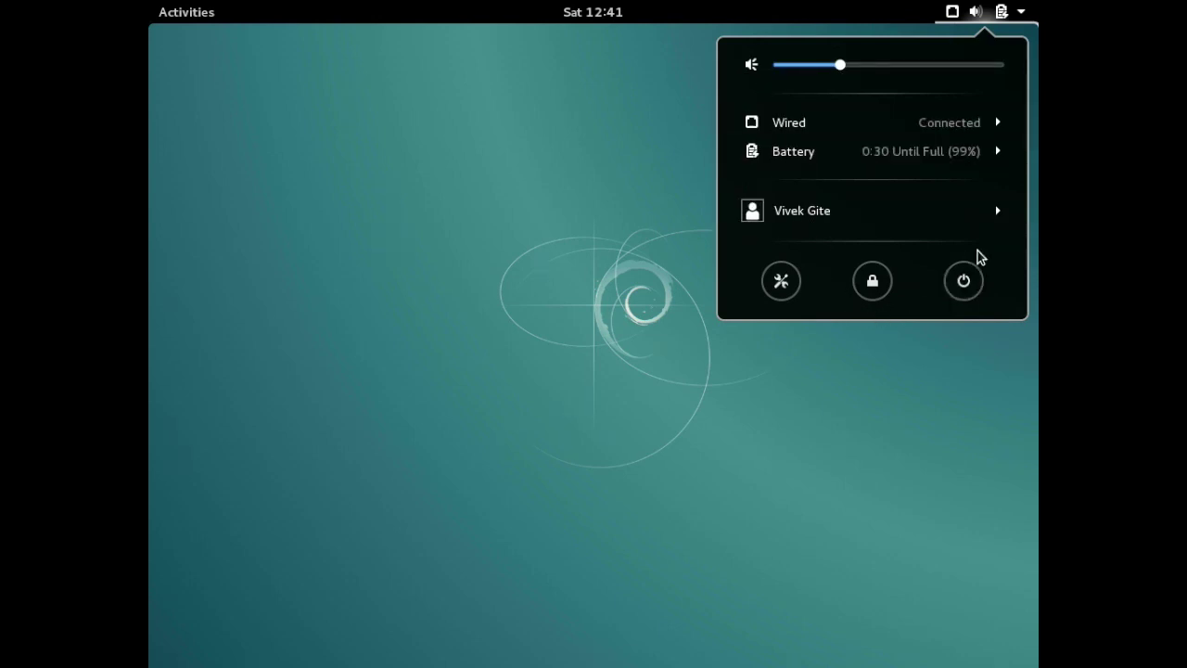
{"action": "left_click", "coordinate": [443, 246]}
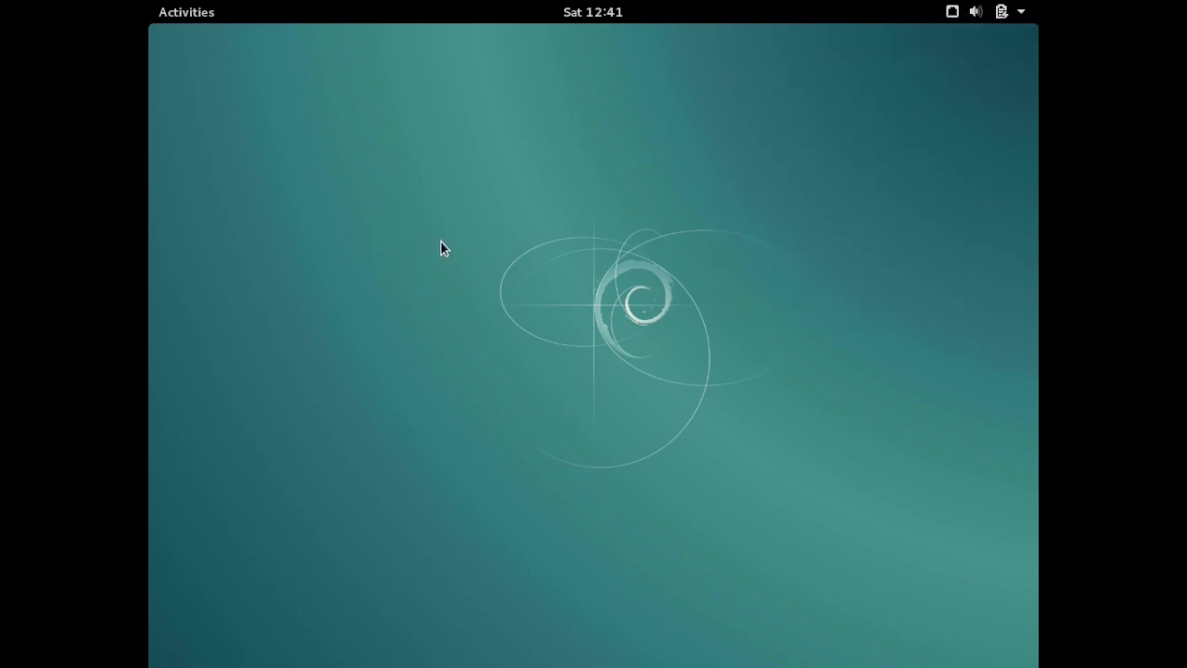
Search the installed applications for "ice" and launch the Iceweasel browser.
{"action": "left_click", "coordinate": [188, 15]}
{"action": "left_click", "coordinate": [585, 61]}
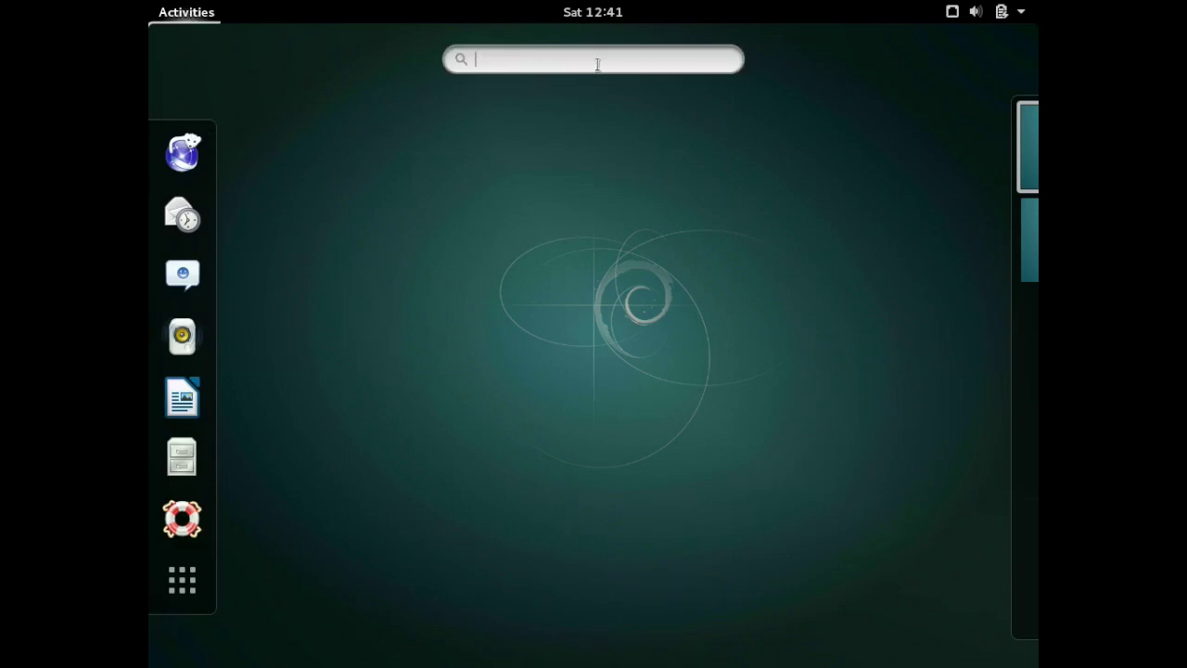
{"action": "type", "text": "ice"}
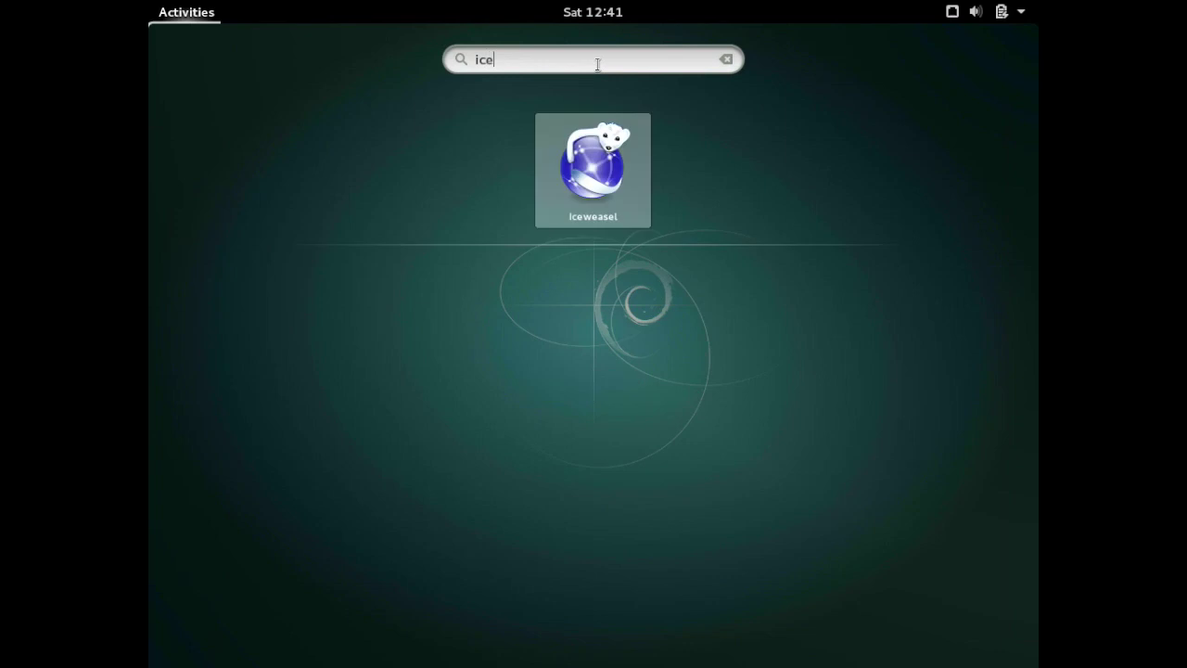
{"action": "left_click", "coordinate": [596, 154]}
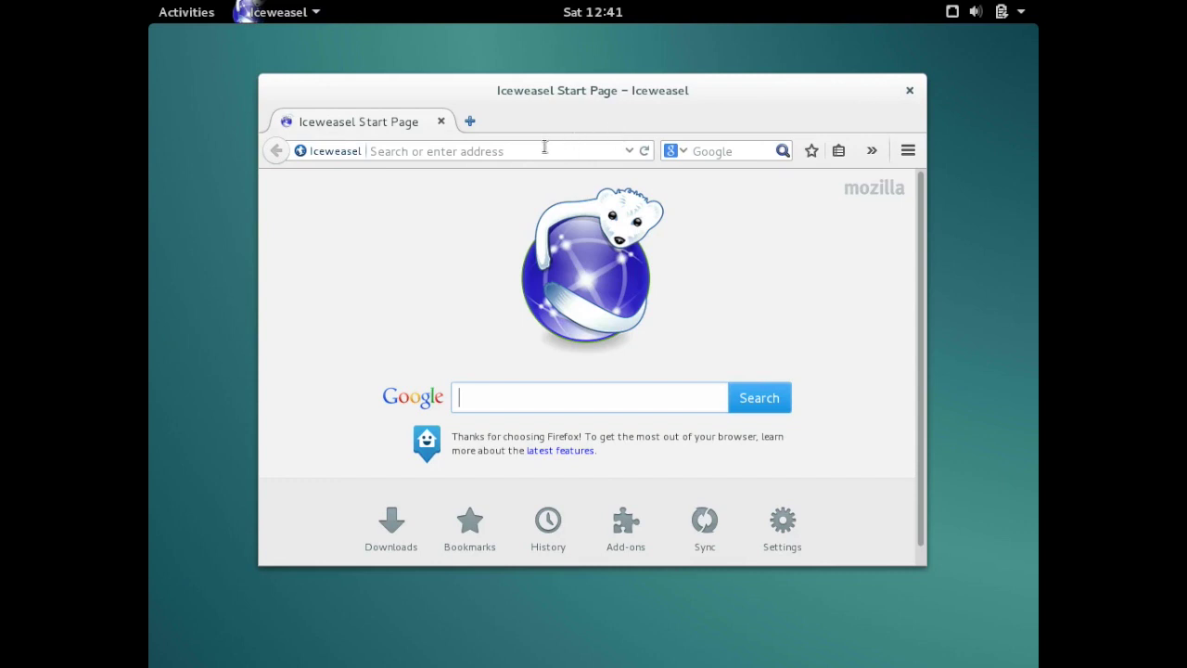
{"action": "left_click", "coordinate": [544, 148]}
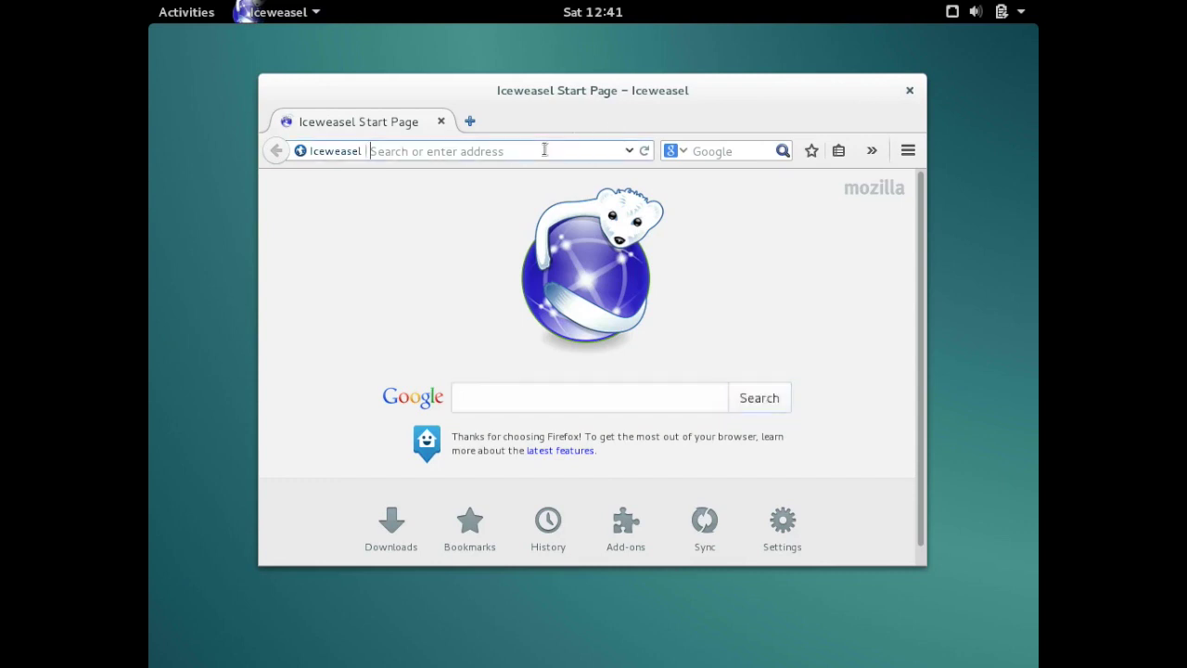
{"action": "type", "text": "www."}
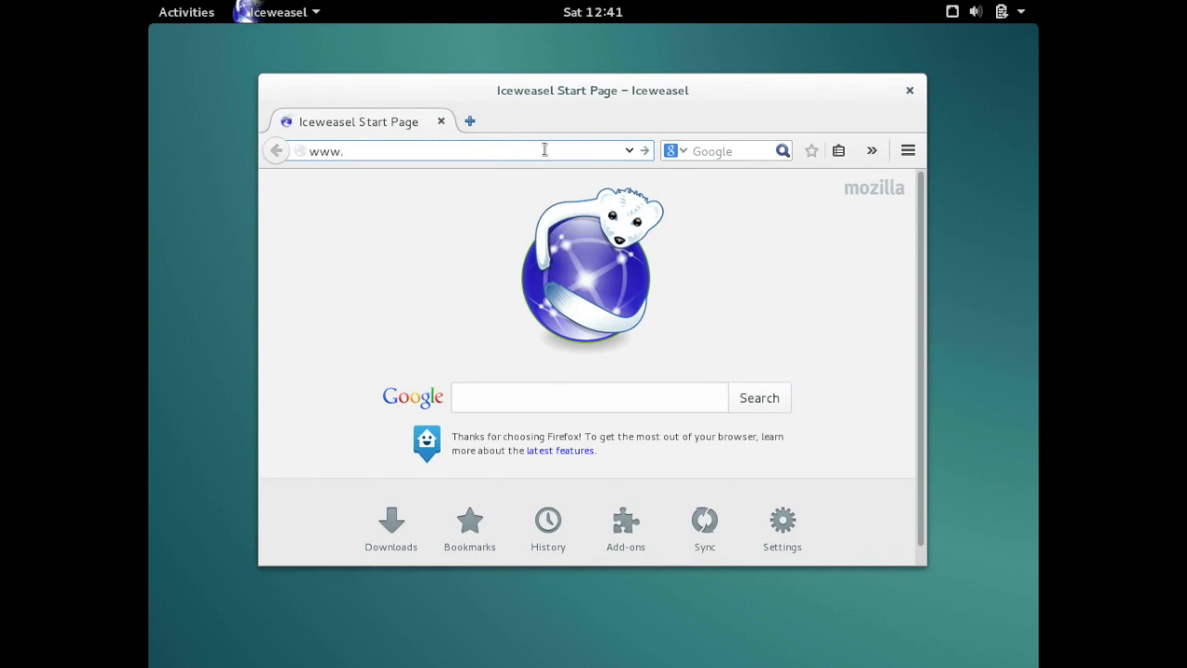
{"action": "type", "text": "cyberciti.biz"}
{"action": "key", "text": "Return"}
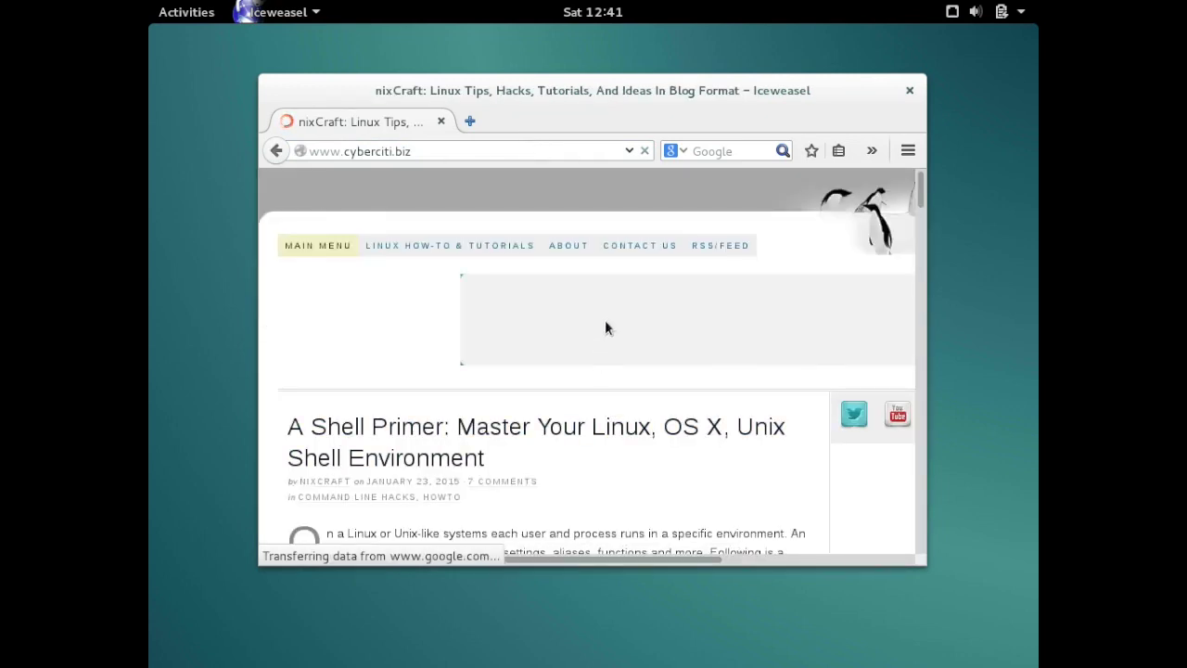
Skim the nixCraft home page from the header through the first article, and close the browser.
{"action": "scroll", "coordinate": [611, 320], "scroll_direction": "down", "scroll_amount": 10}
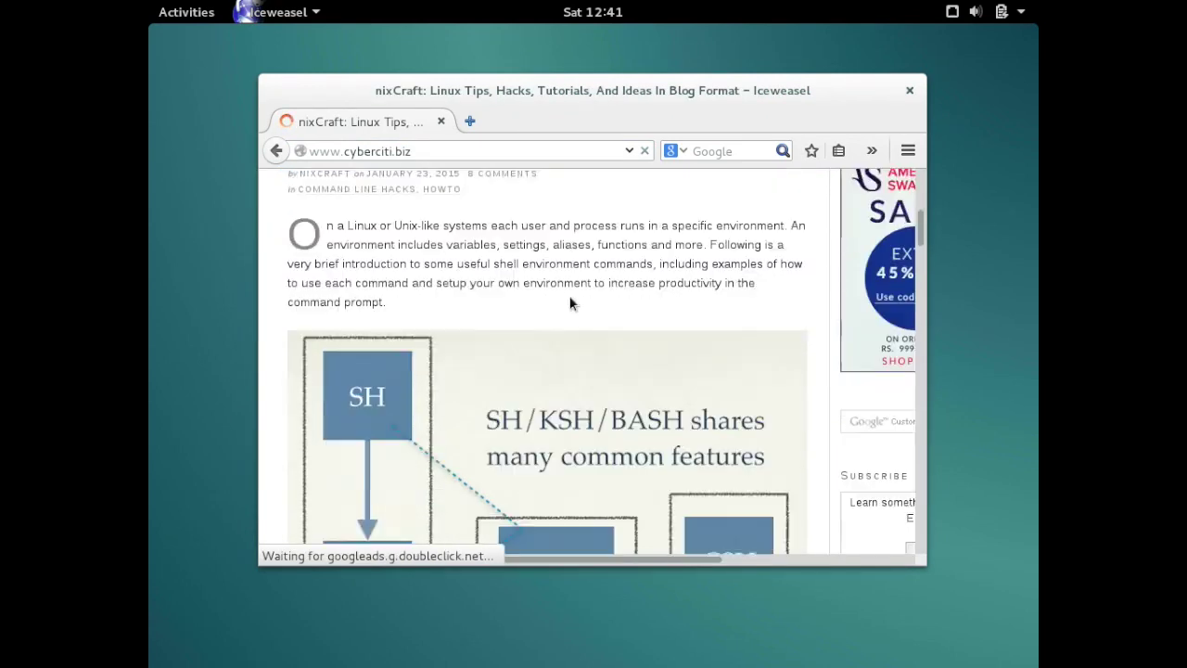
{"action": "scroll", "coordinate": [569, 297], "scroll_direction": "down", "scroll_amount": 5}
{"action": "scroll", "coordinate": [569, 297], "scroll_direction": "up", "scroll_amount": 15}
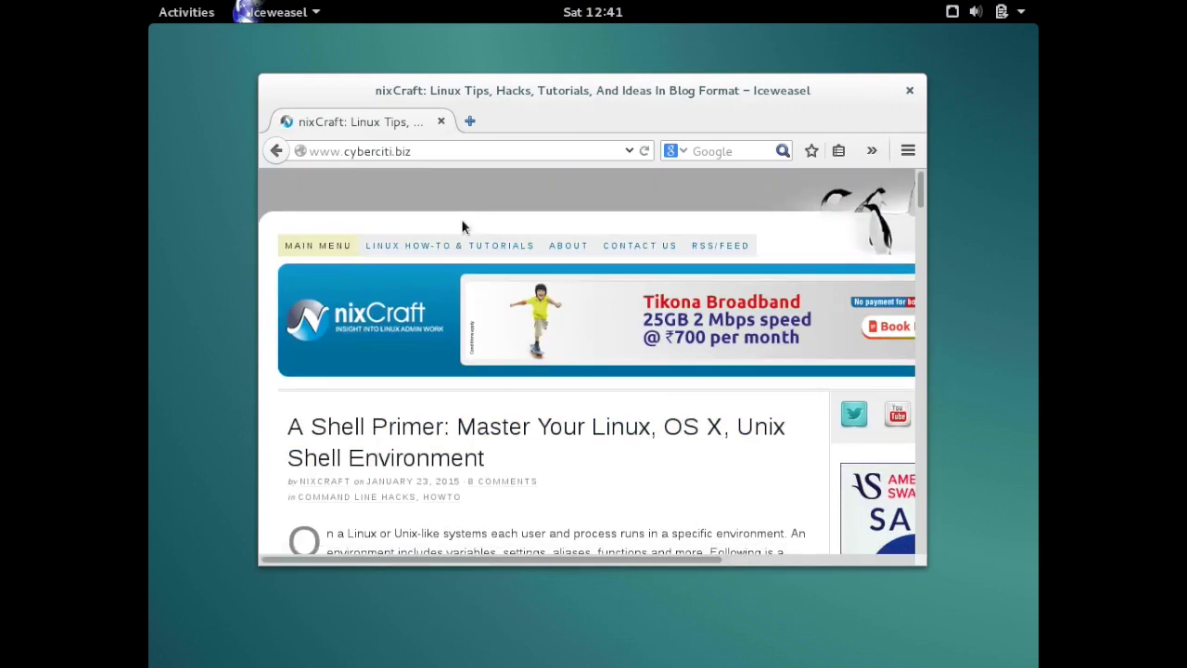
{"action": "left_click", "coordinate": [908, 92]}
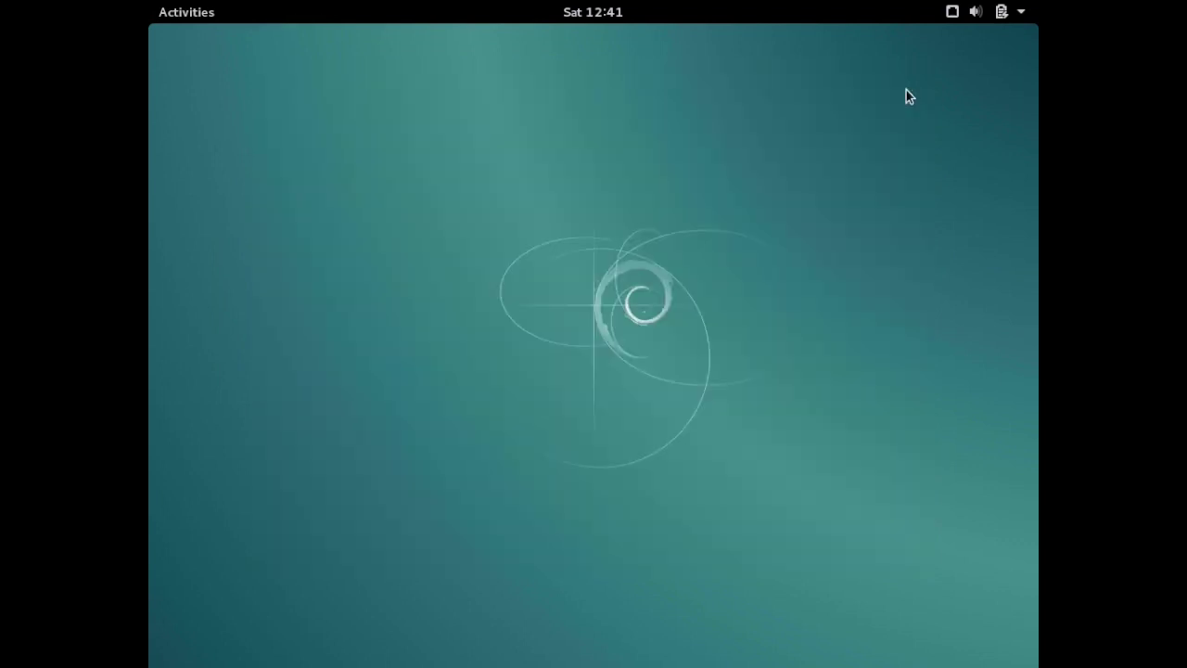
Browse all pages of the installed applications overview and launch Terminal from the last page.
{"action": "left_click", "coordinate": [167, 18]}
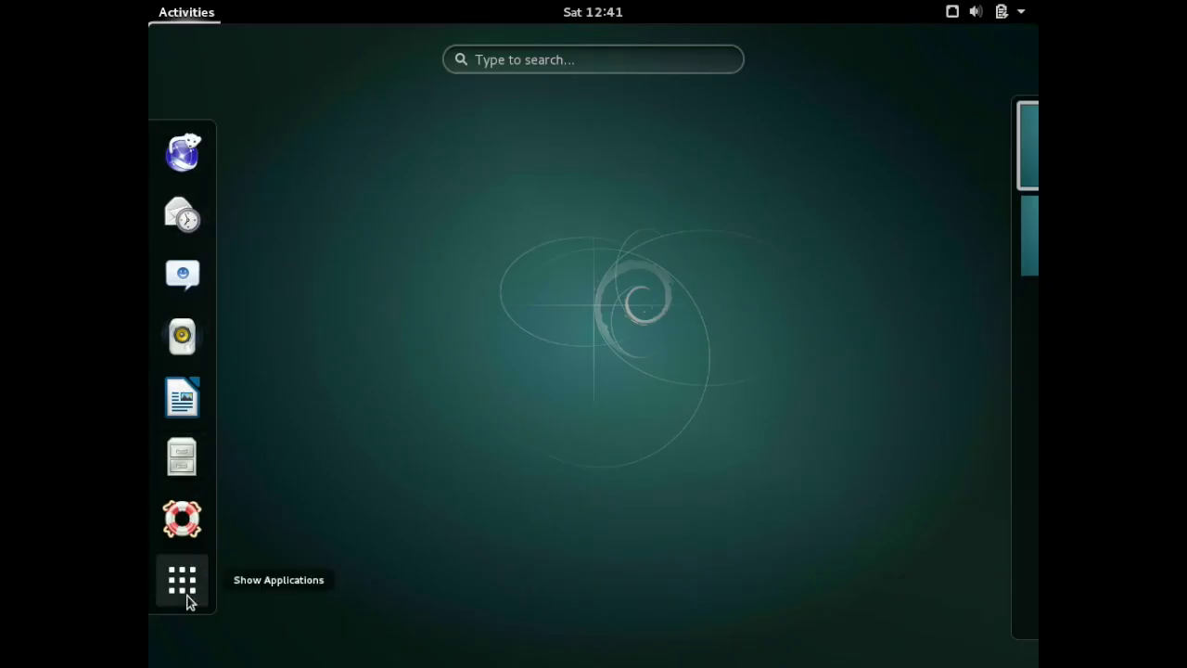
{"action": "left_click", "coordinate": [188, 599]}
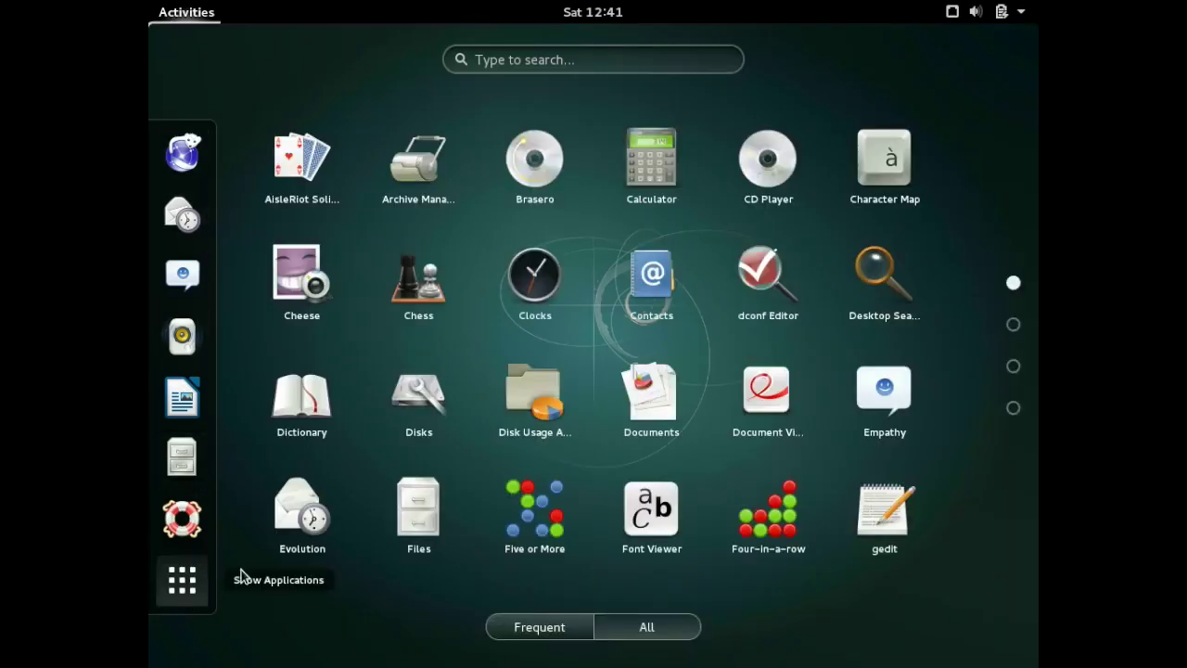
{"action": "left_click", "coordinate": [1014, 330]}
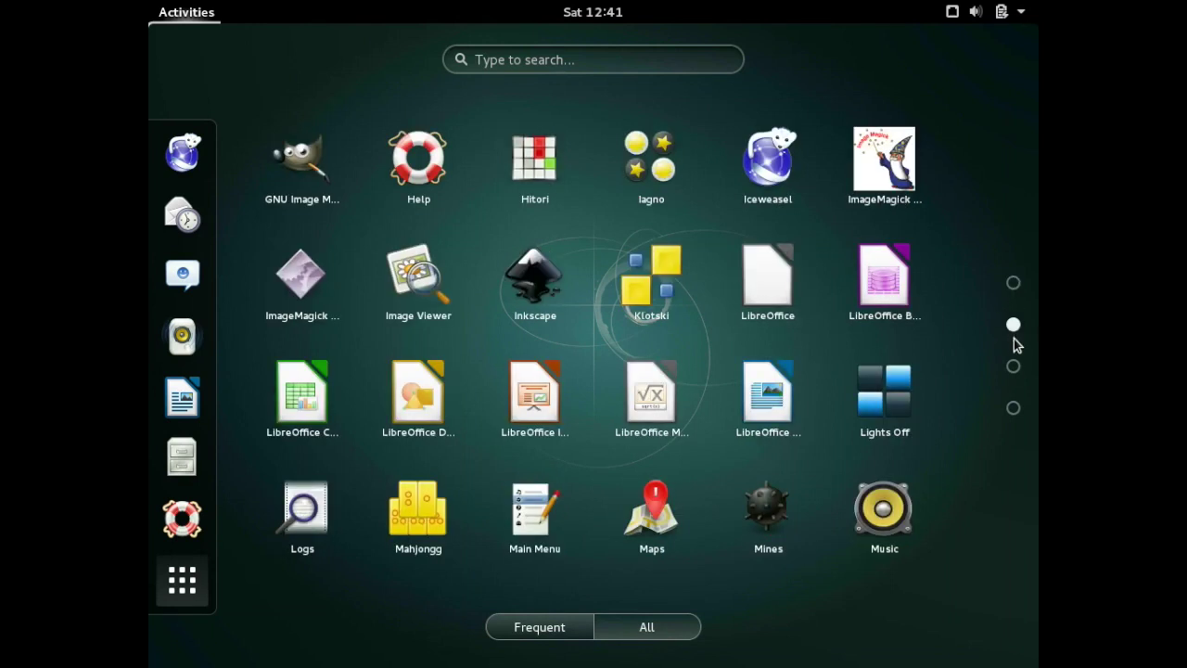
{"action": "left_click", "coordinate": [1014, 368]}
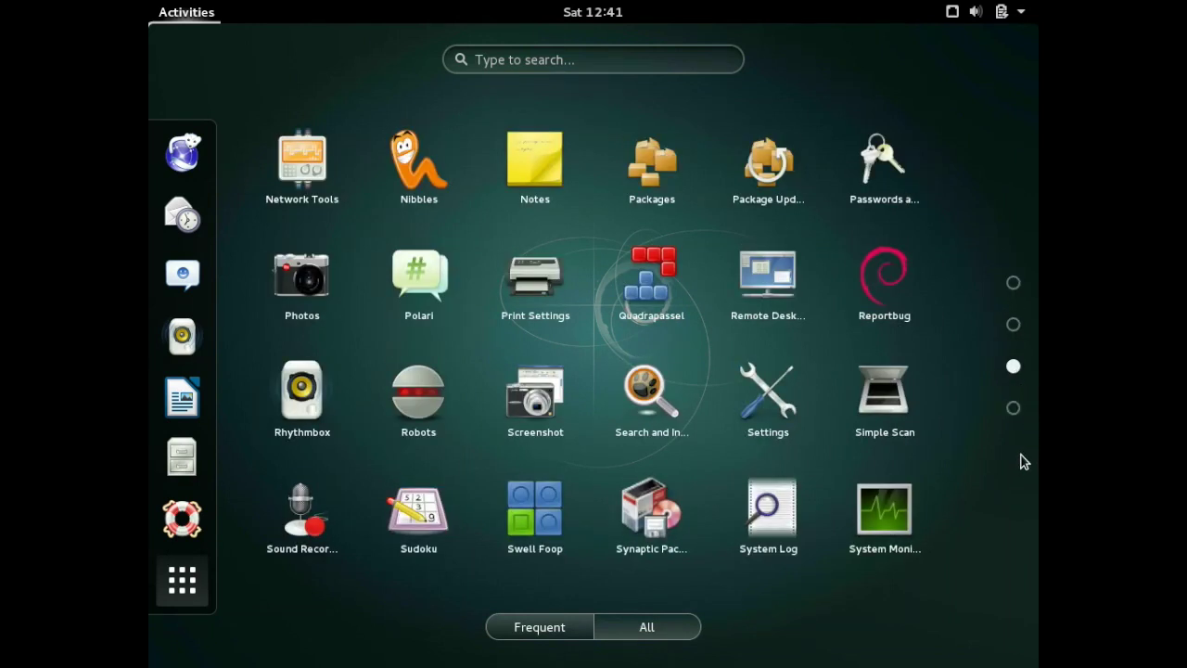
{"action": "left_click", "coordinate": [1014, 409]}
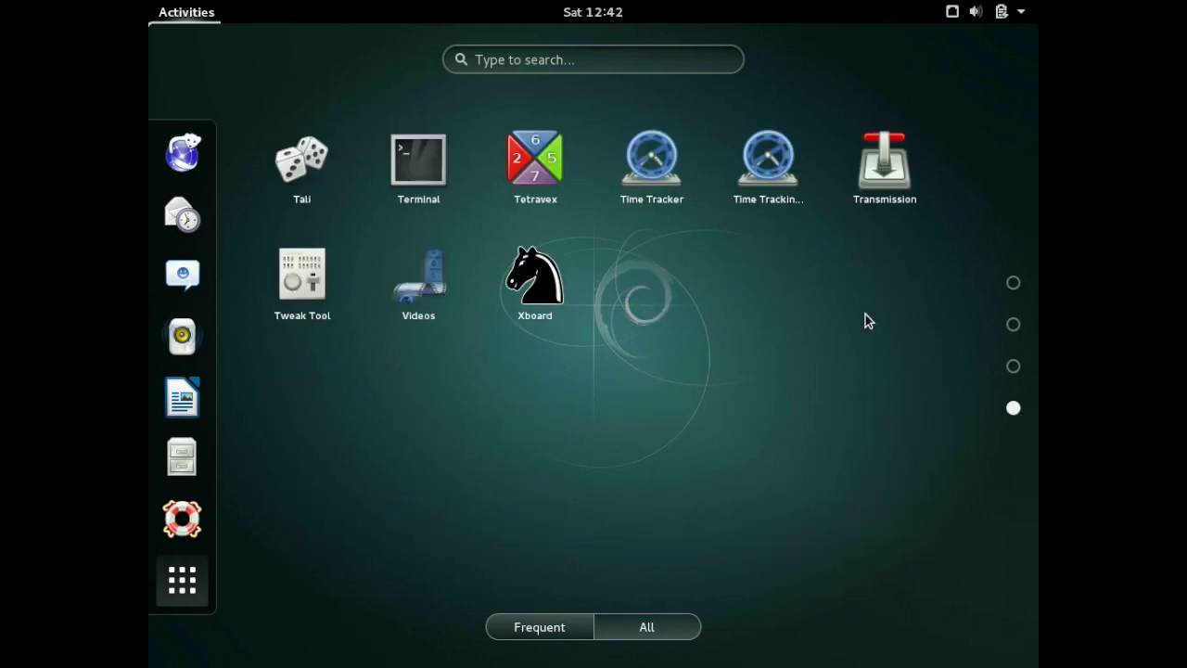
{"action": "left_click", "coordinate": [412, 173]}
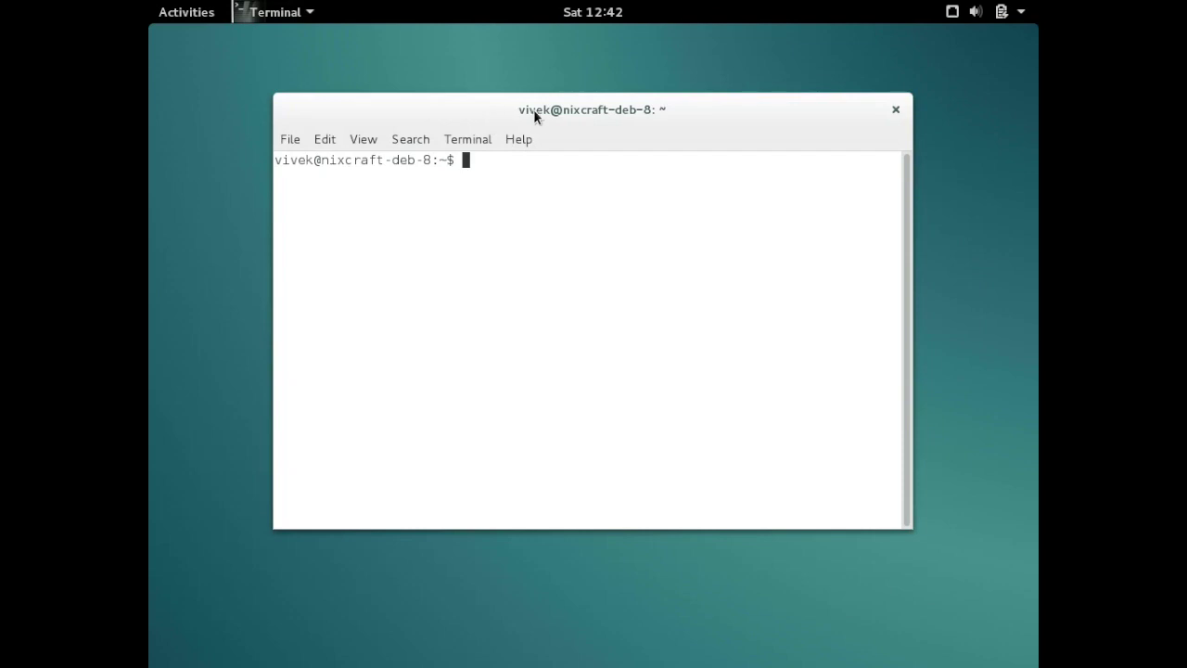
Move and enlarge the terminal window, and list the processor details with lscpu.
{"action": "left_click_drag", "start_coordinate": [533, 110], "coordinate": [514, 94]}
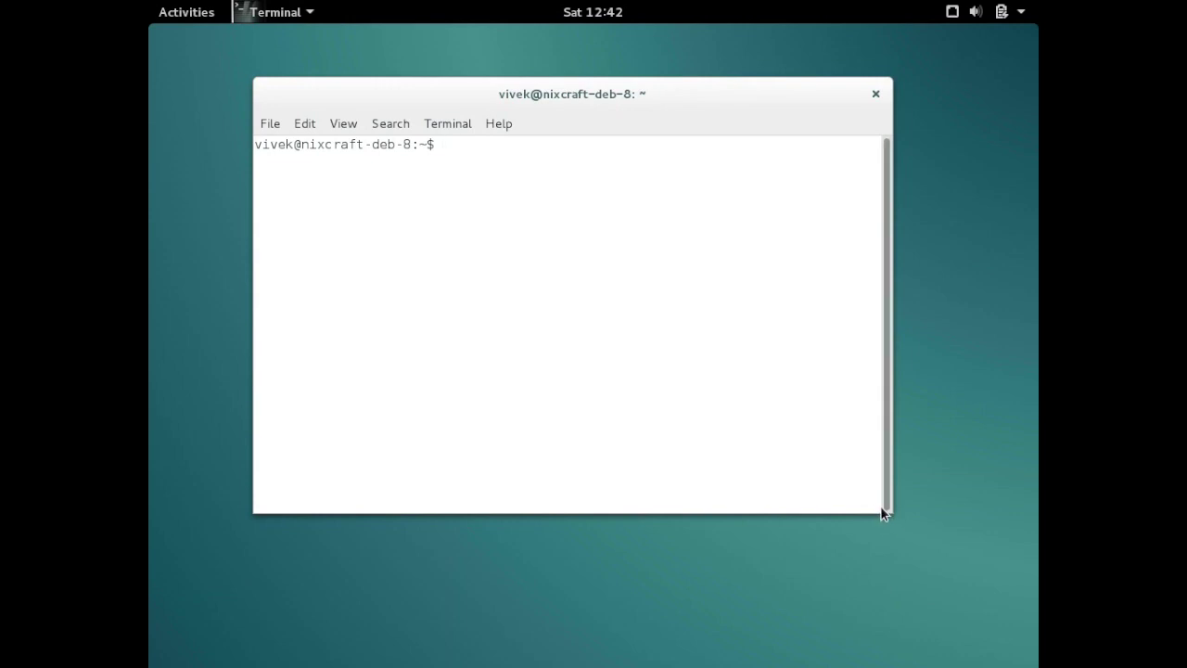
{"action": "left_click_drag", "start_coordinate": [887, 512], "coordinate": [1010, 609]}
{"action": "type", "text": "lscpu"}
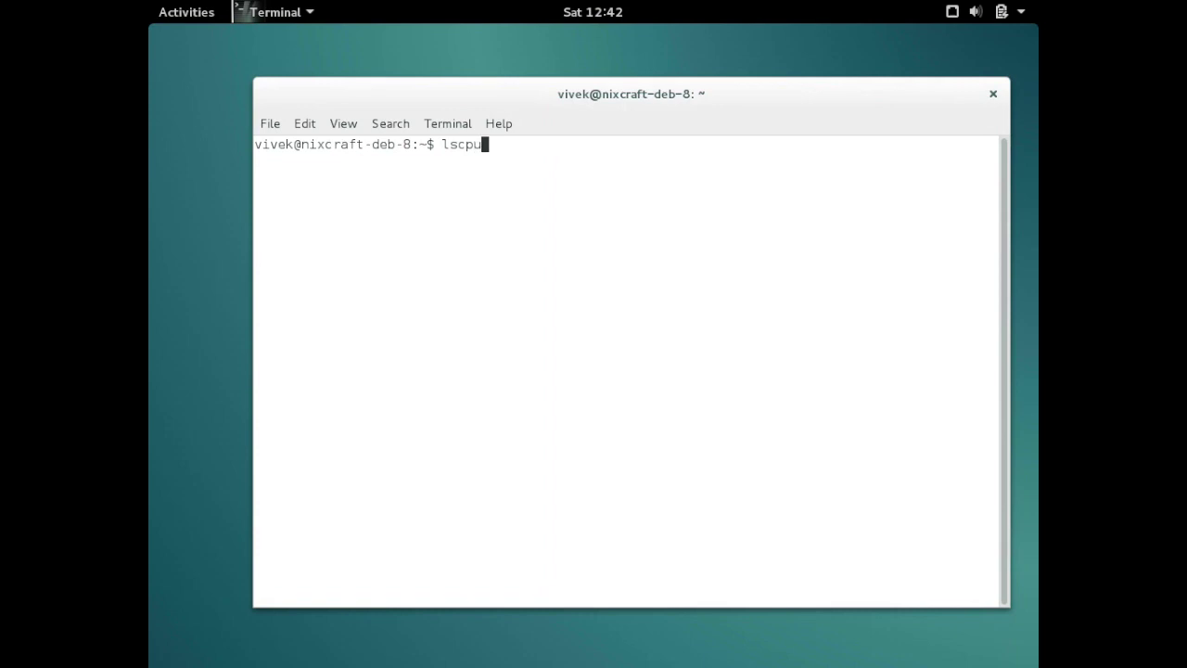
{"action": "key", "text": "Return"}
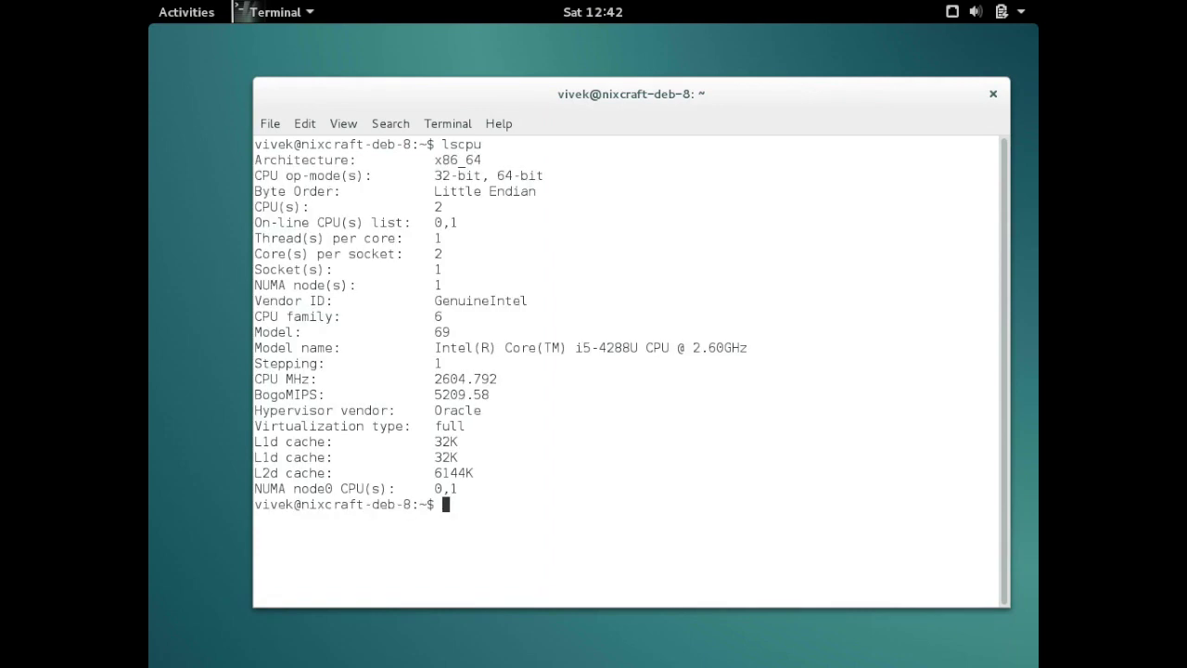
Run top, toggle the separate per-CPU lines on and off, and quit it.
{"action": "type", "text": "top"}
{"action": "key", "text": "Return"}
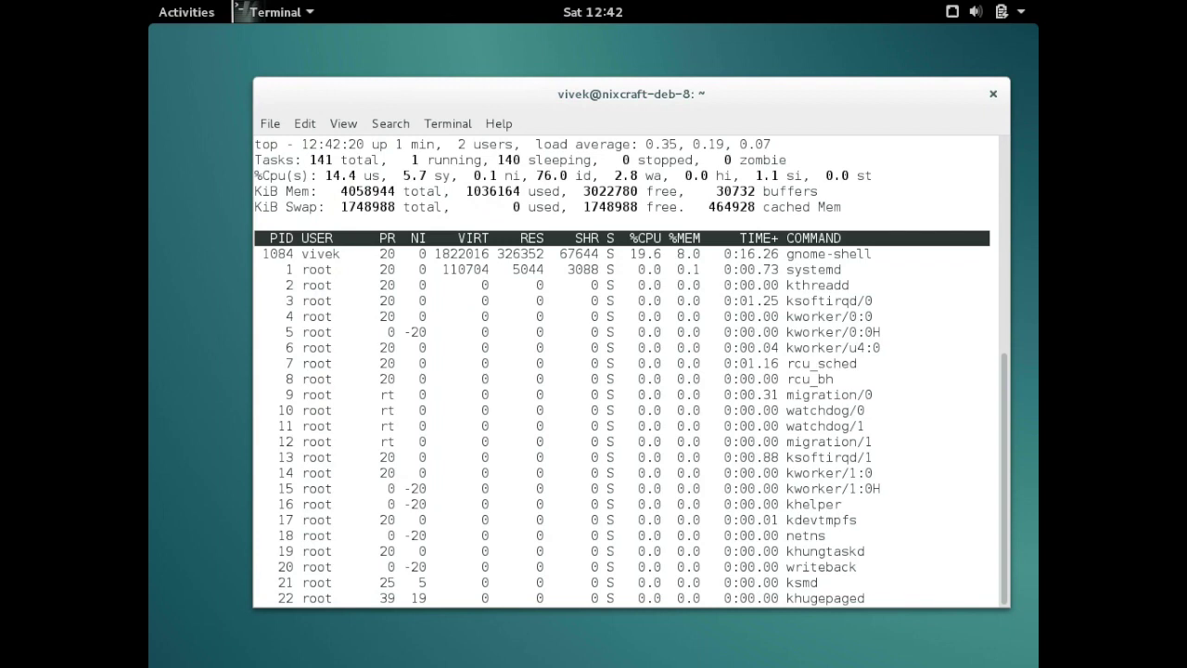
{"action": "key", "text": "1"}
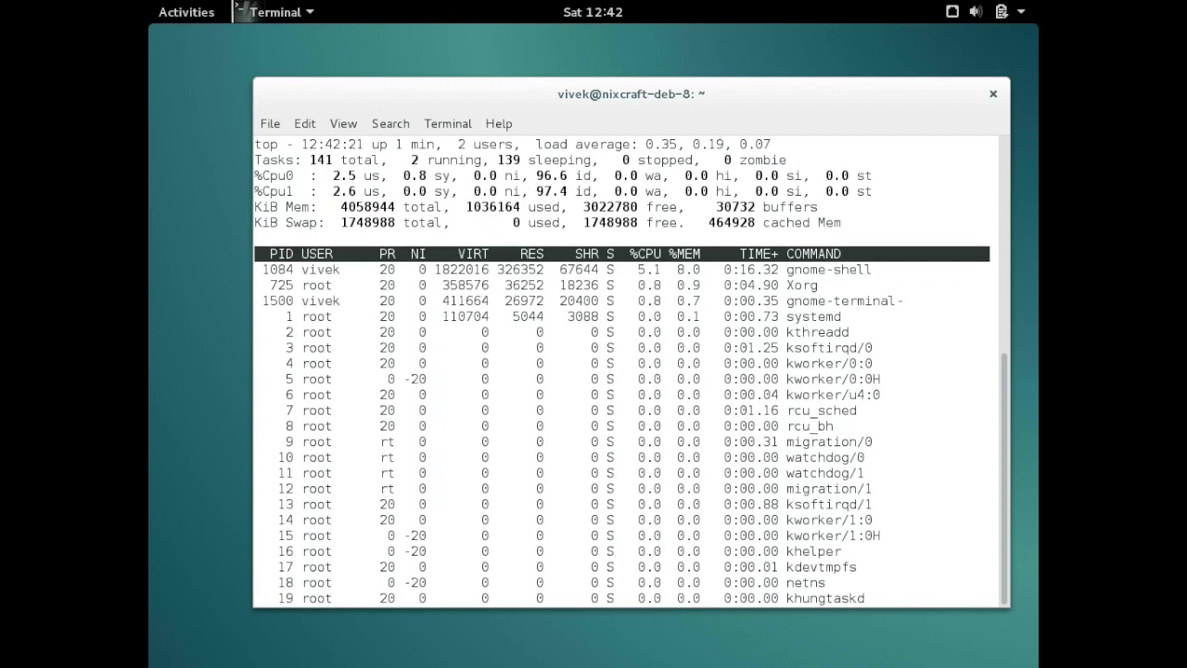
{"action": "key", "text": "1"}
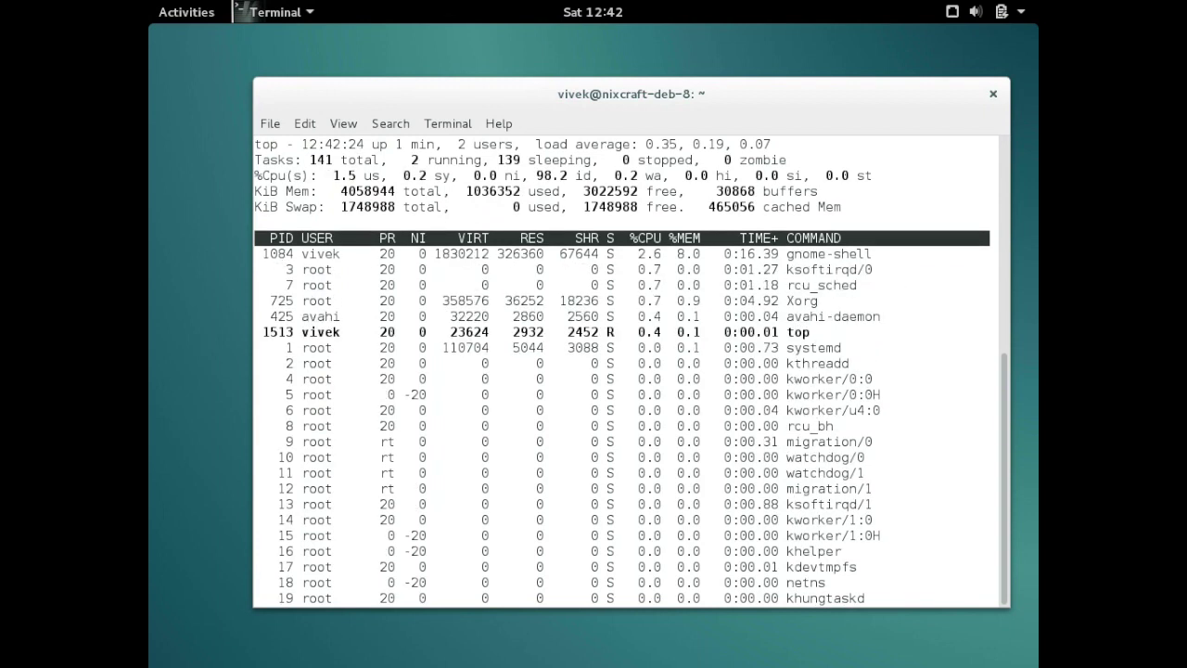
{"action": "key", "text": "q"}
Clear the terminal and print the distribution's release details with lsb_release -a.
{"action": "key", "text": "ctrl+l"}
{"action": "type", "text": "lsb"}
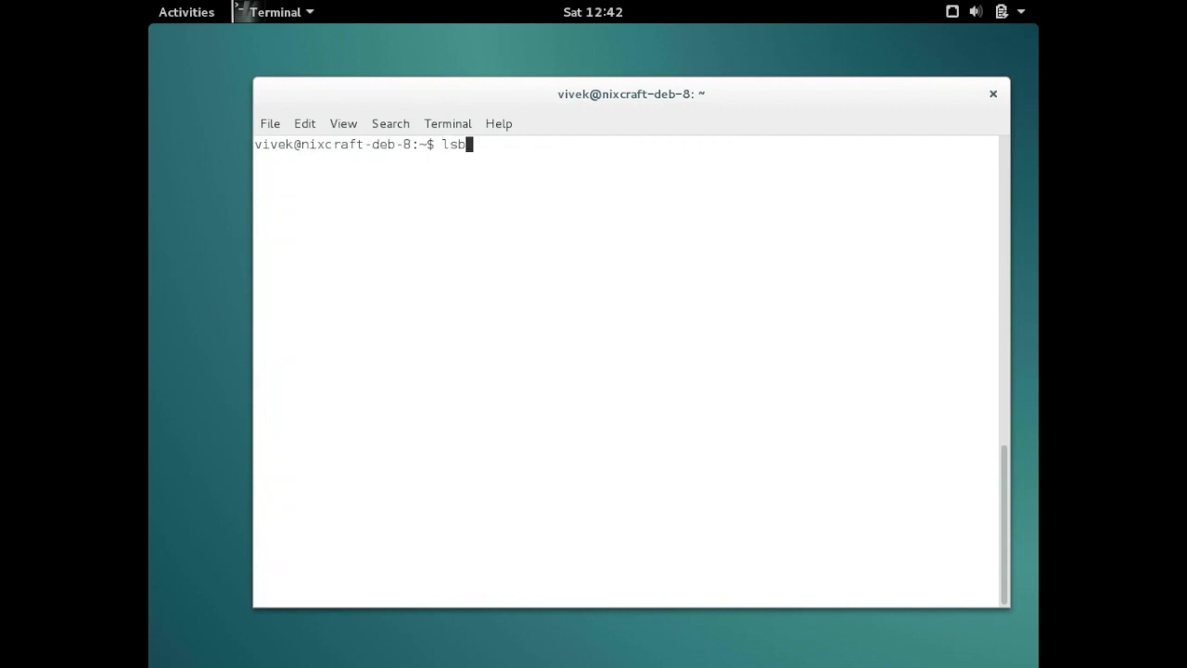
{"action": "key", "text": "Tab"}
{"action": "key", "text": "Tab"}
{"action": "type", "text": "_"}
{"action": "key", "text": "Tab"}
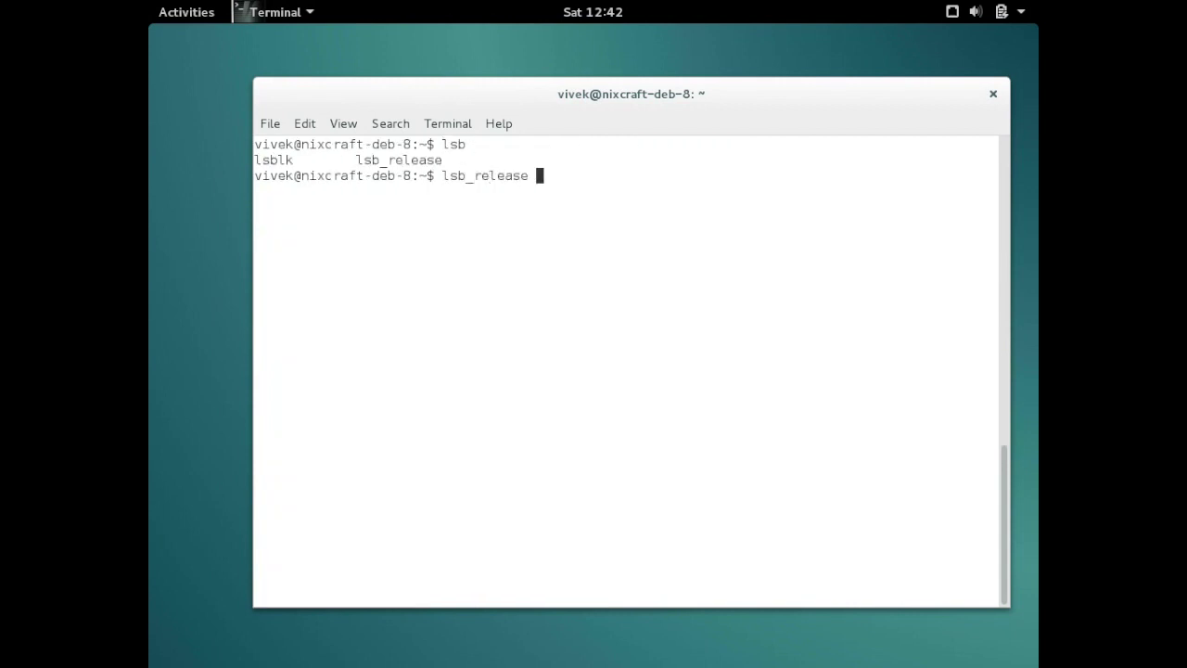
{"action": "type", "text": "-a"}
{"action": "key", "text": "Return"}
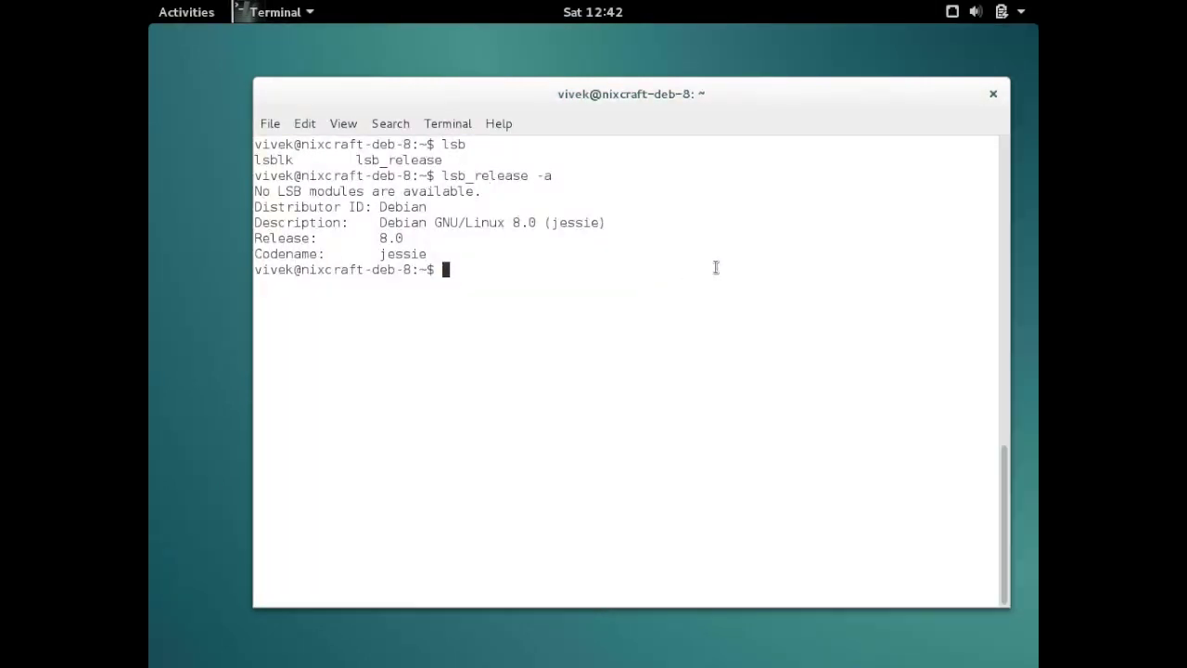
{"action": "left_click_drag", "start_coordinate": [634, 223], "coordinate": [259, 191]}
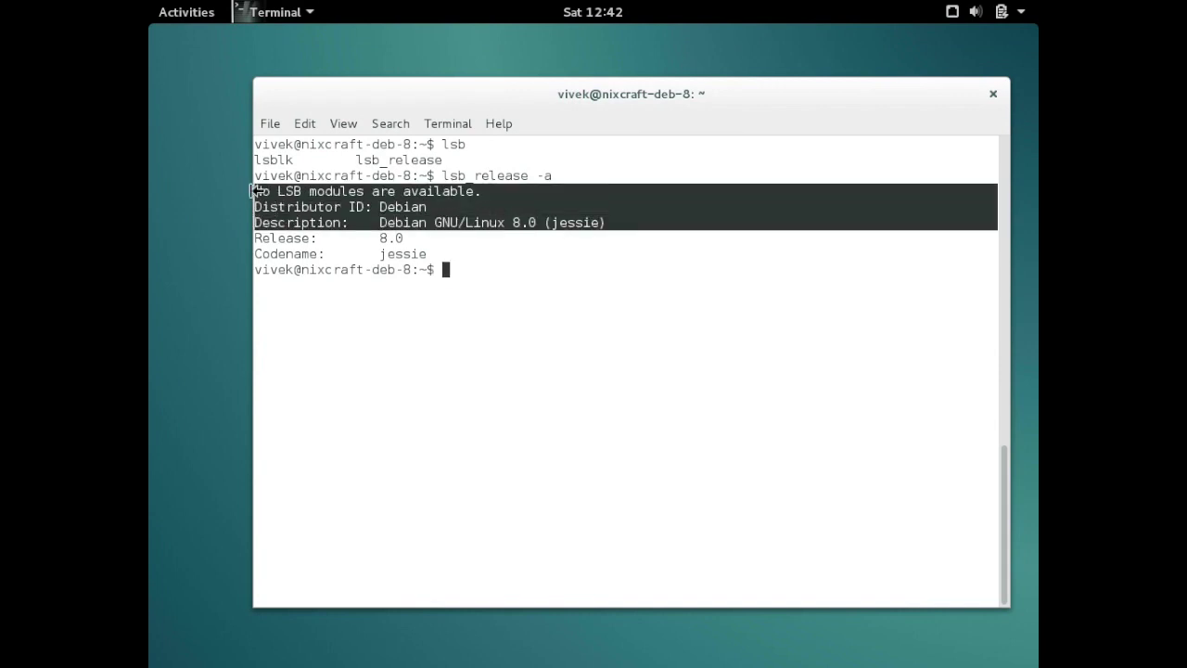
{"action": "left_click", "coordinate": [259, 191]}
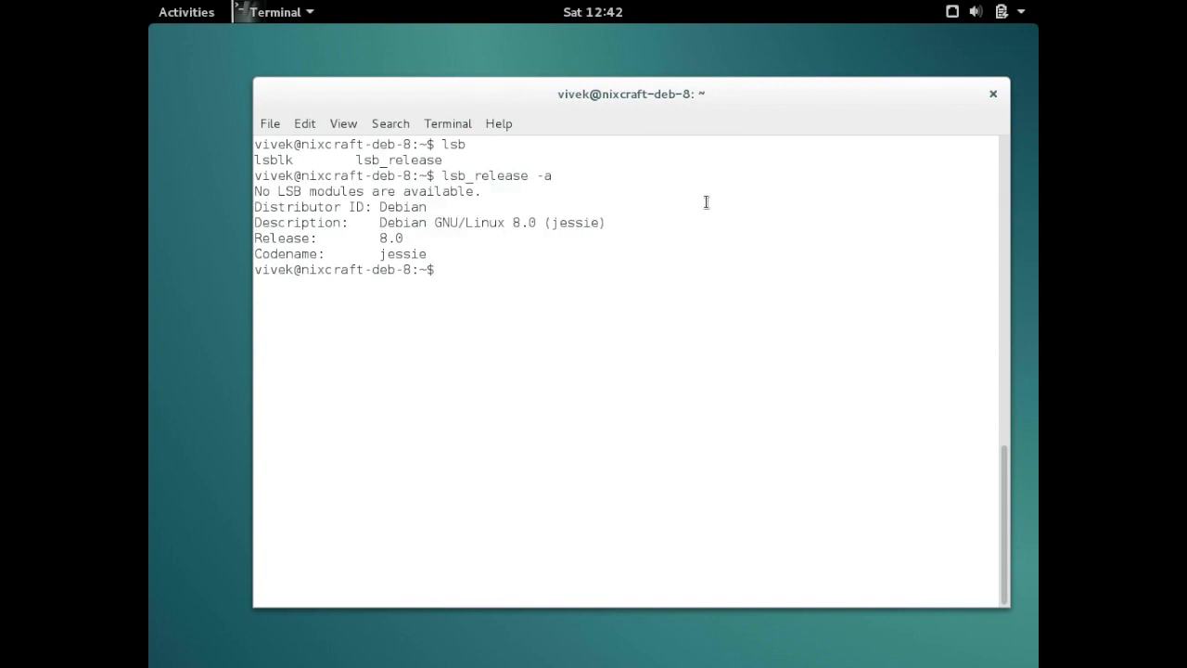
Power off the system from the desktop's system menu and confirm the shutdown.
{"action": "left_click", "coordinate": [1023, 17]}
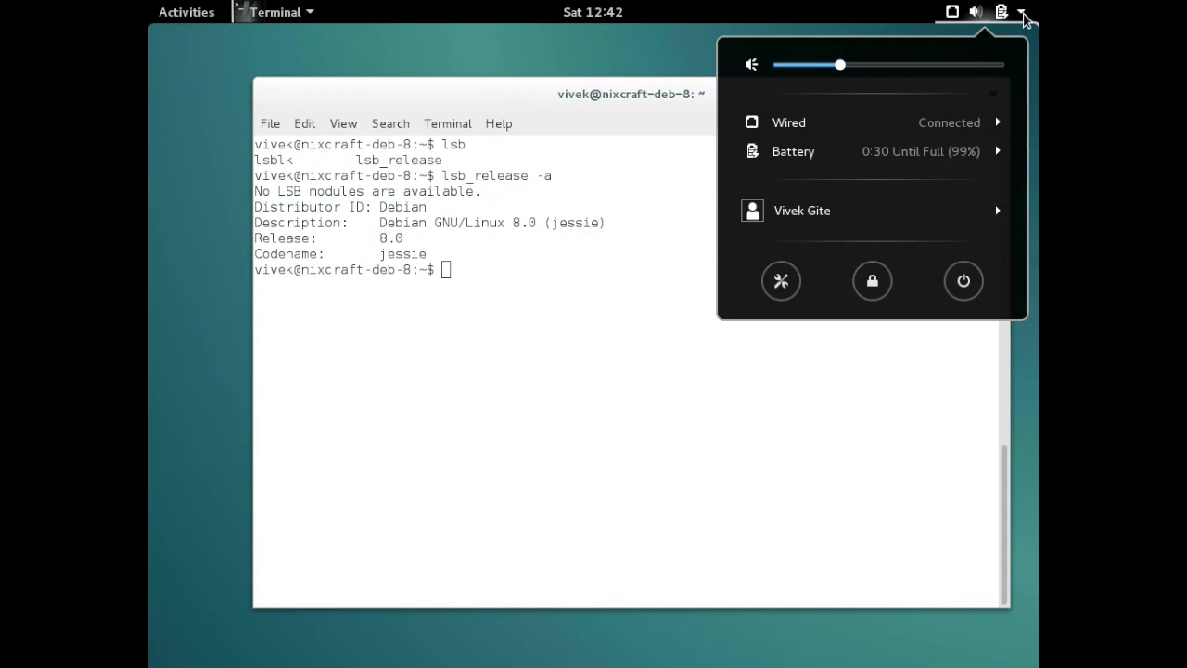
{"action": "left_click", "coordinate": [977, 283]}
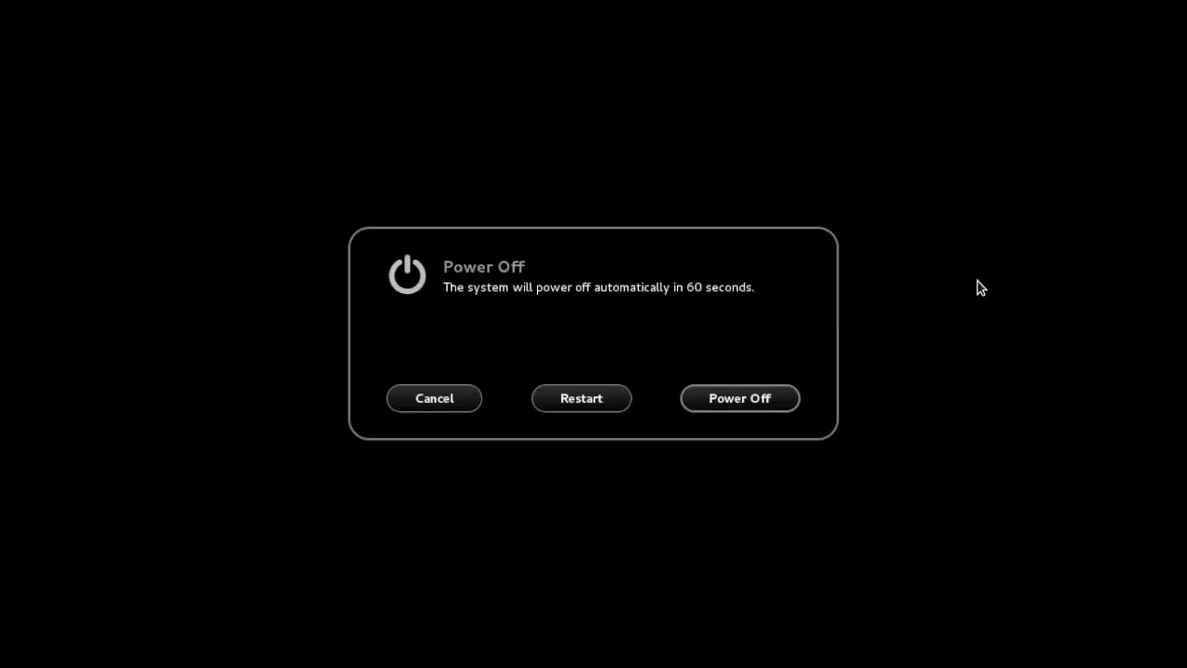
{"action": "left_click", "coordinate": [769, 402]}
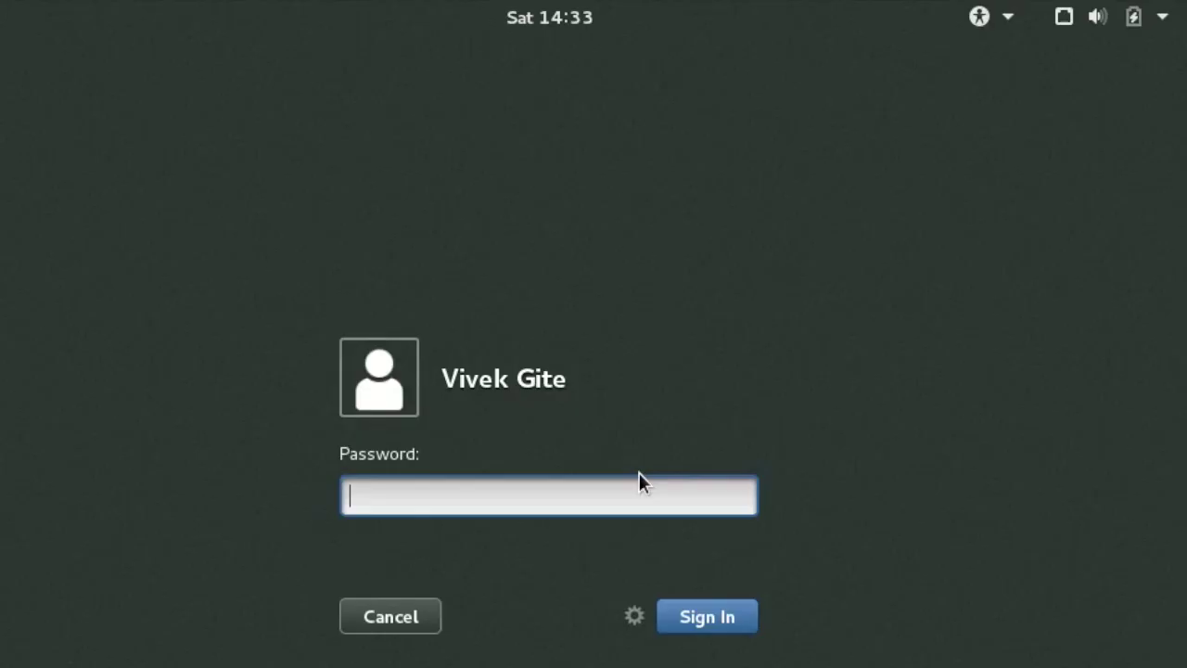
Enter the account password, choose the MATE session and sign in.
{"action": "type", "text": "********"}
{"action": "left_click", "coordinate": [631, 616]}
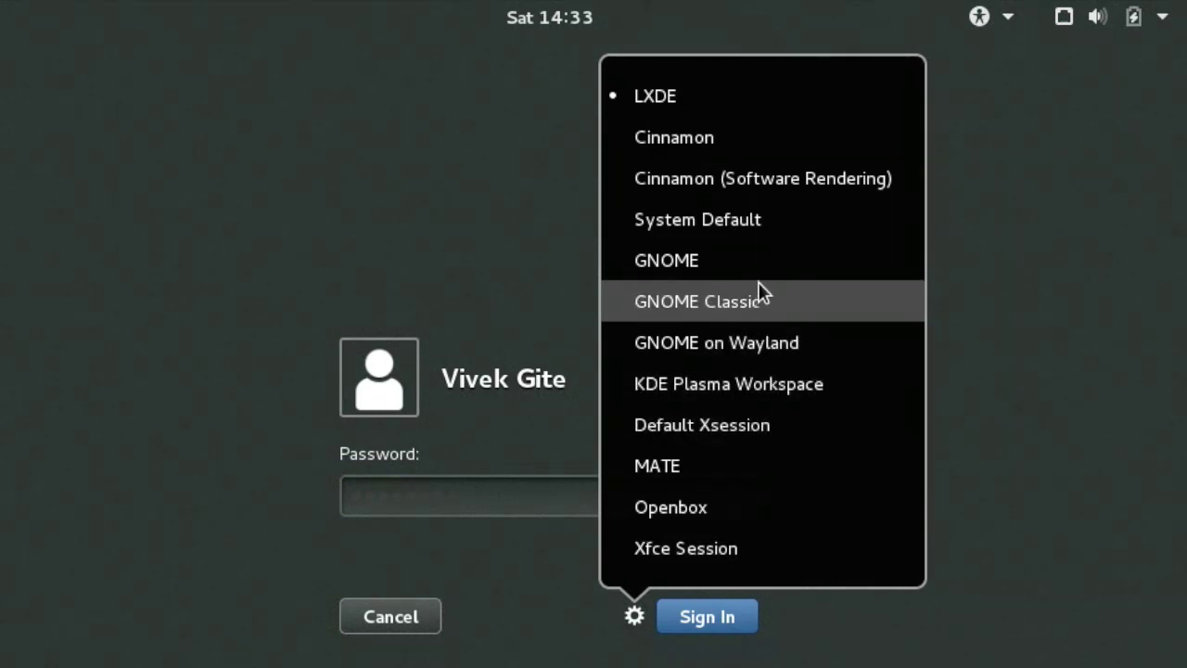
{"action": "left_click", "coordinate": [650, 468]}
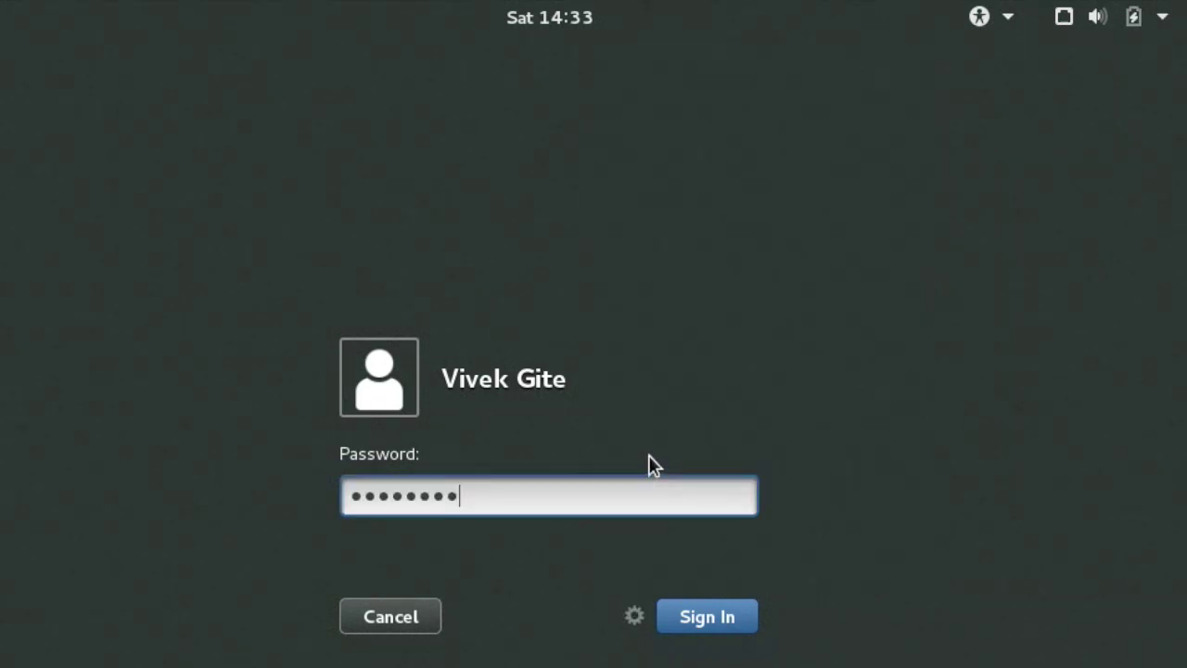
{"action": "left_click", "coordinate": [709, 628]}
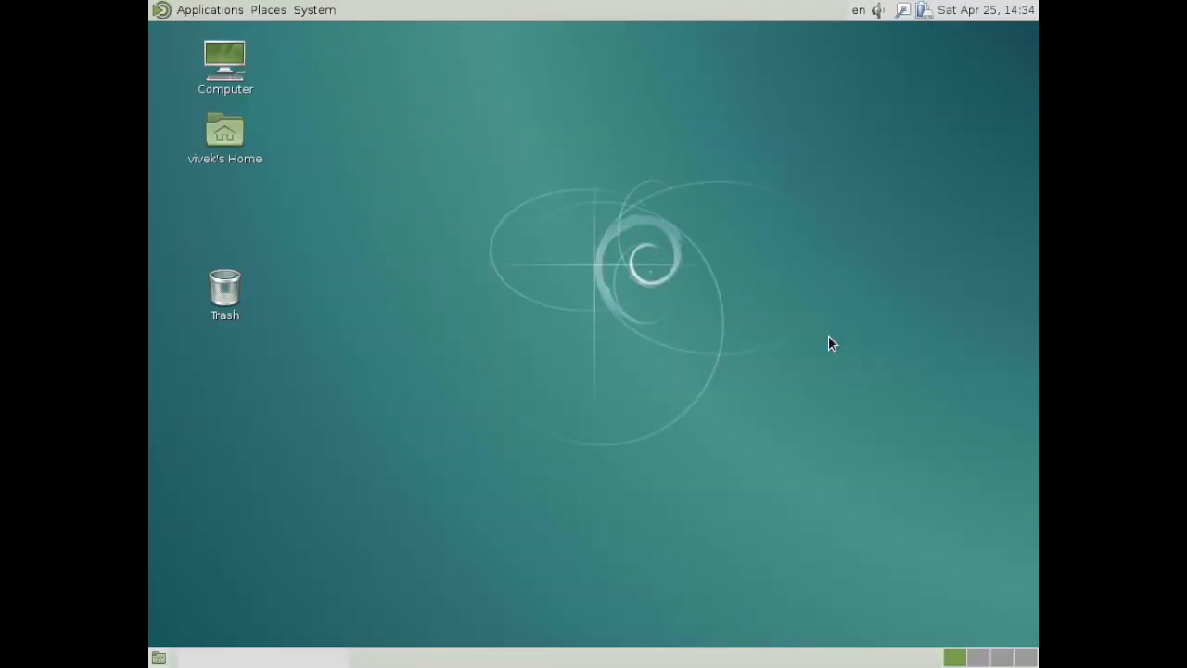
Check the MATE panel's calendar, laptop battery status and sound indicator.
{"action": "left_click", "coordinate": [1011, 11]}
{"action": "left_click", "coordinate": [923, 11]}
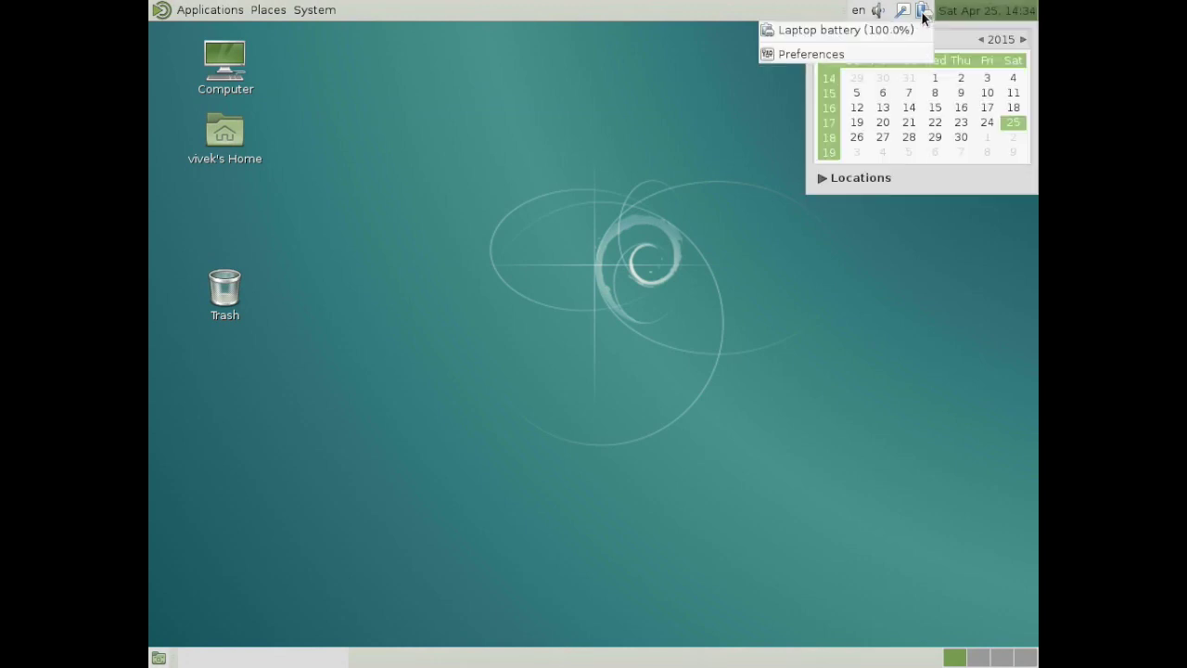
{"action": "left_click", "coordinate": [1018, 14]}
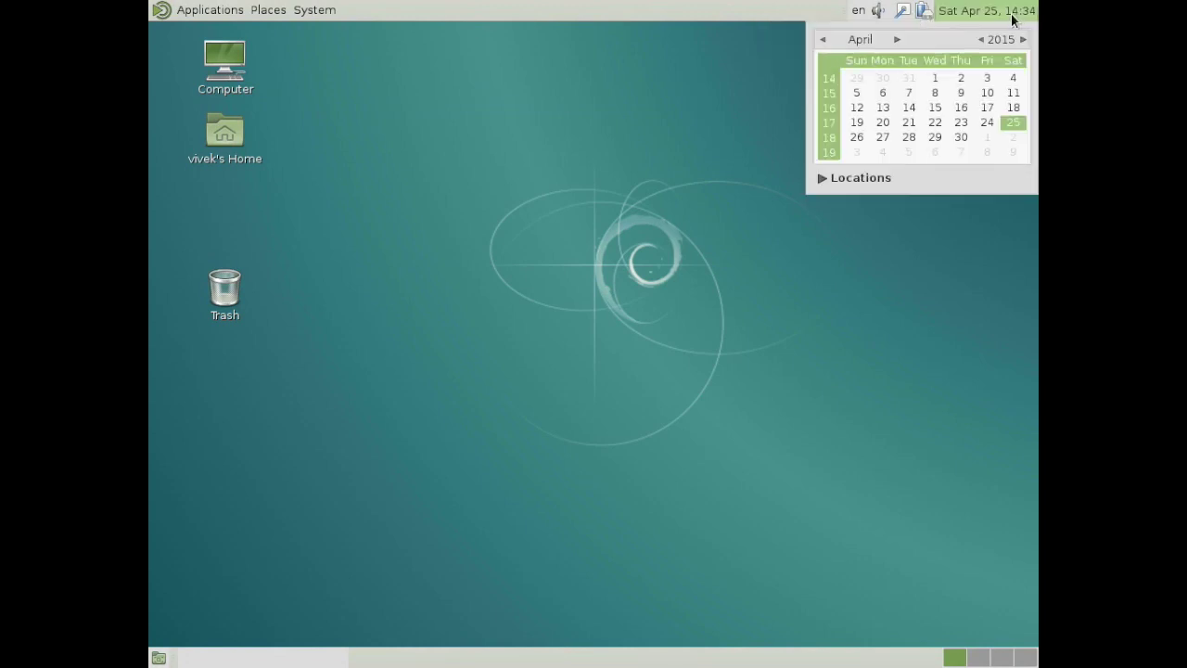
{"action": "left_click", "coordinate": [879, 12]}
{"action": "left_click", "coordinate": [879, 13]}
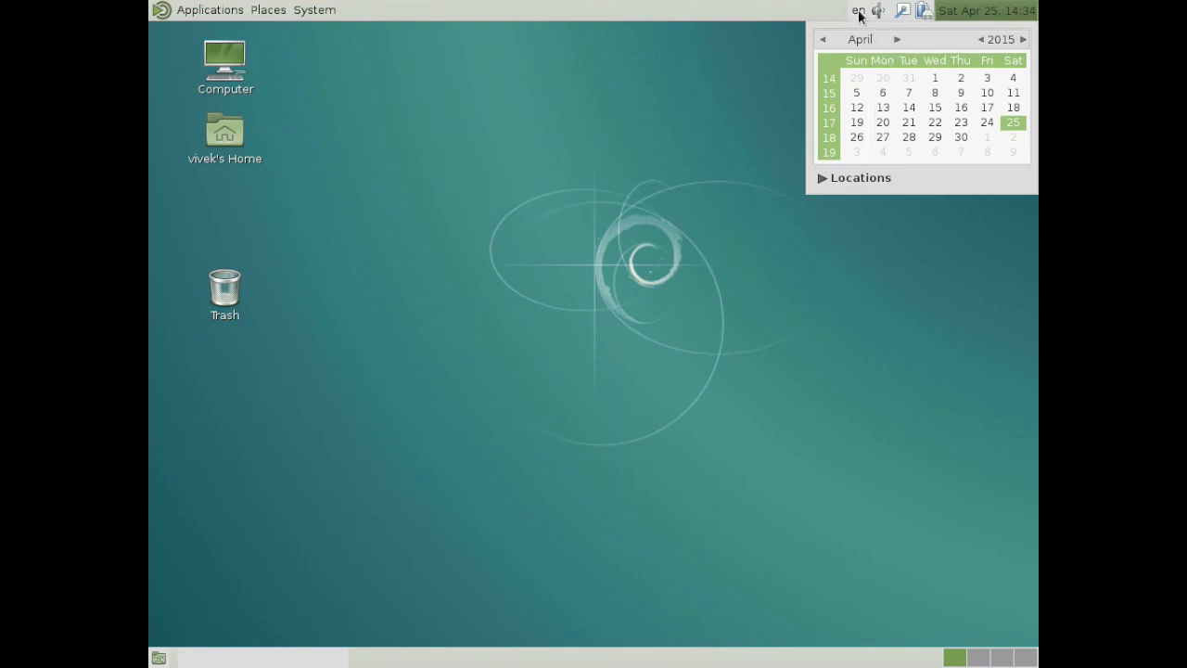
Look through the Accessories, Games and System Tools applications, launch MATE Terminal and close the calendar pop-up.
{"action": "left_click", "coordinate": [211, 10]}
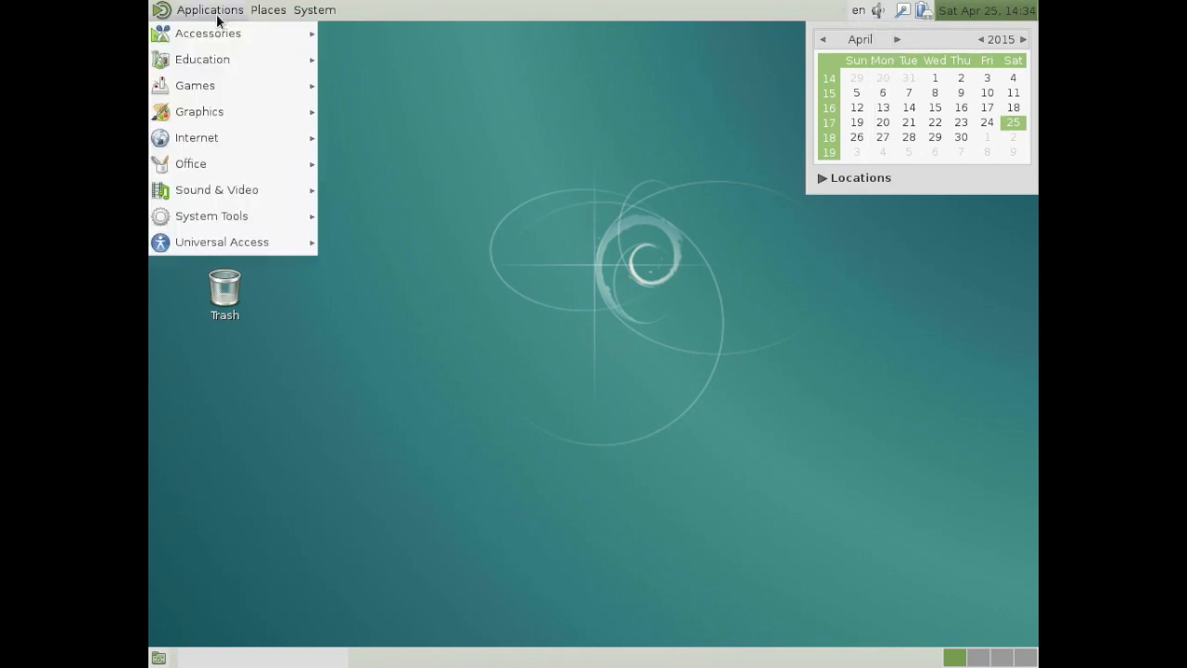
{"action": "mouse_move", "coordinate": [230, 37]}
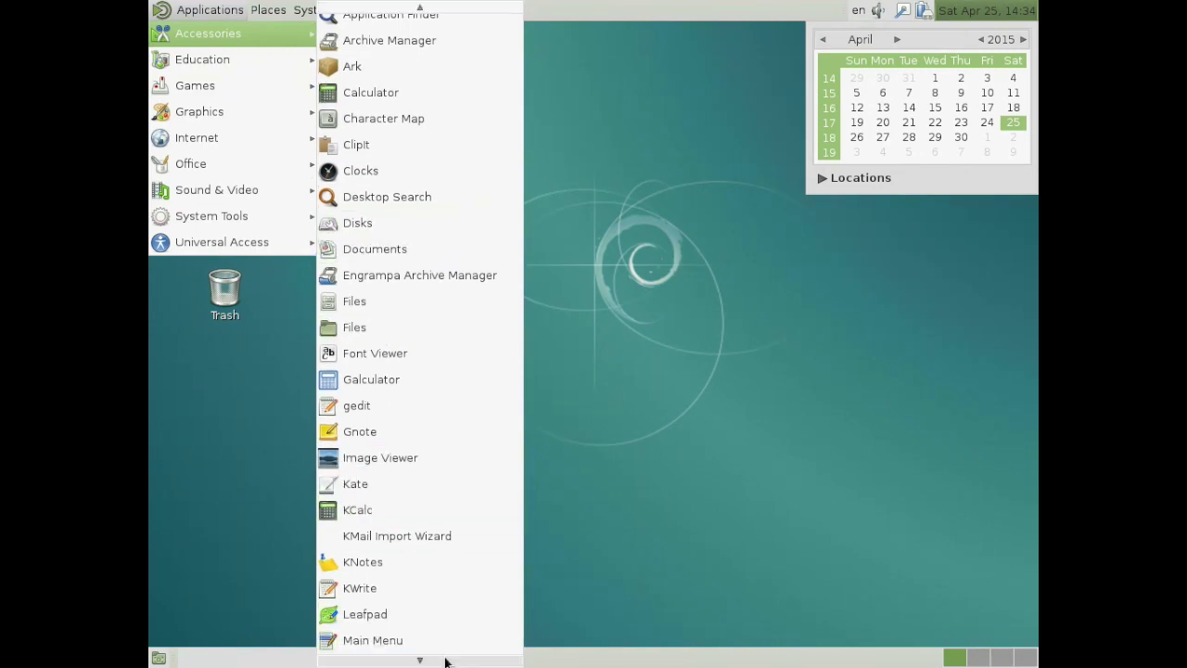
{"action": "mouse_move", "coordinate": [269, 110]}
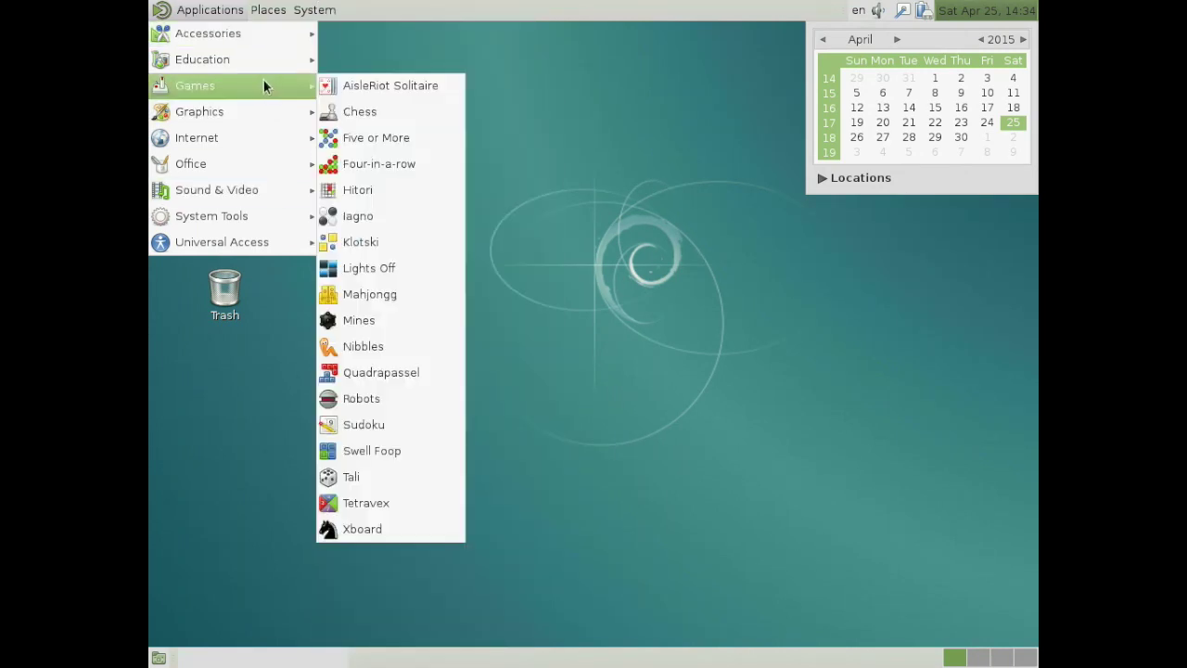
{"action": "mouse_move", "coordinate": [266, 37]}
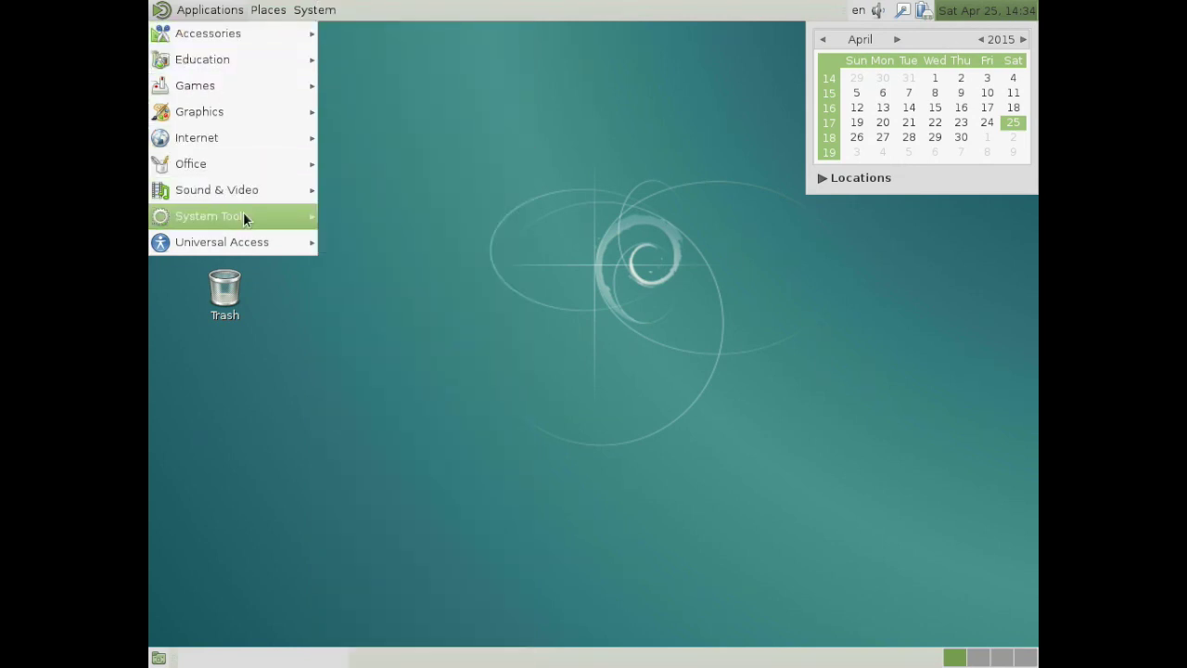
{"action": "mouse_move", "coordinate": [243, 211]}
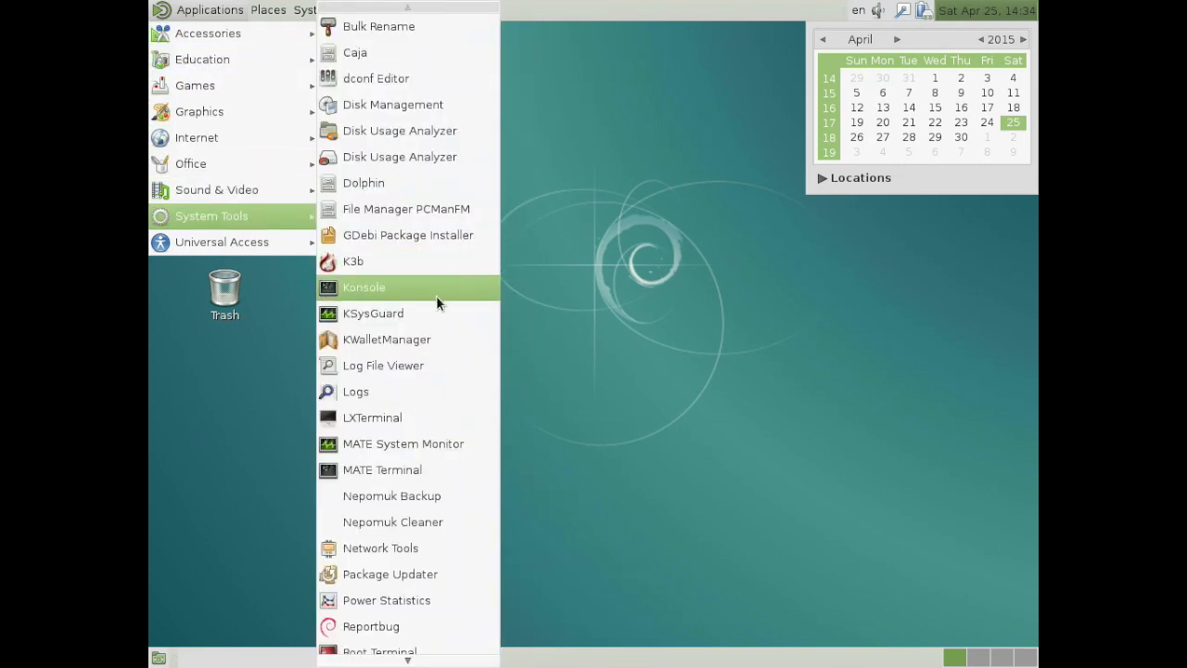
{"action": "left_click", "coordinate": [432, 469]}
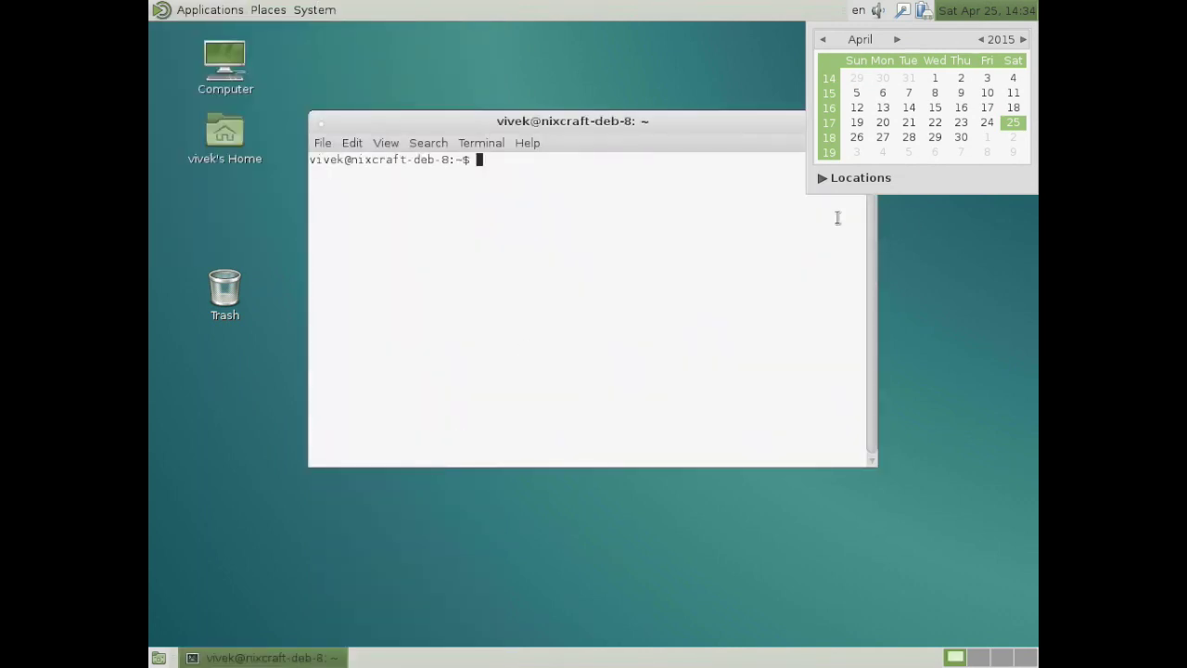
{"action": "left_click", "coordinate": [1005, 10]}
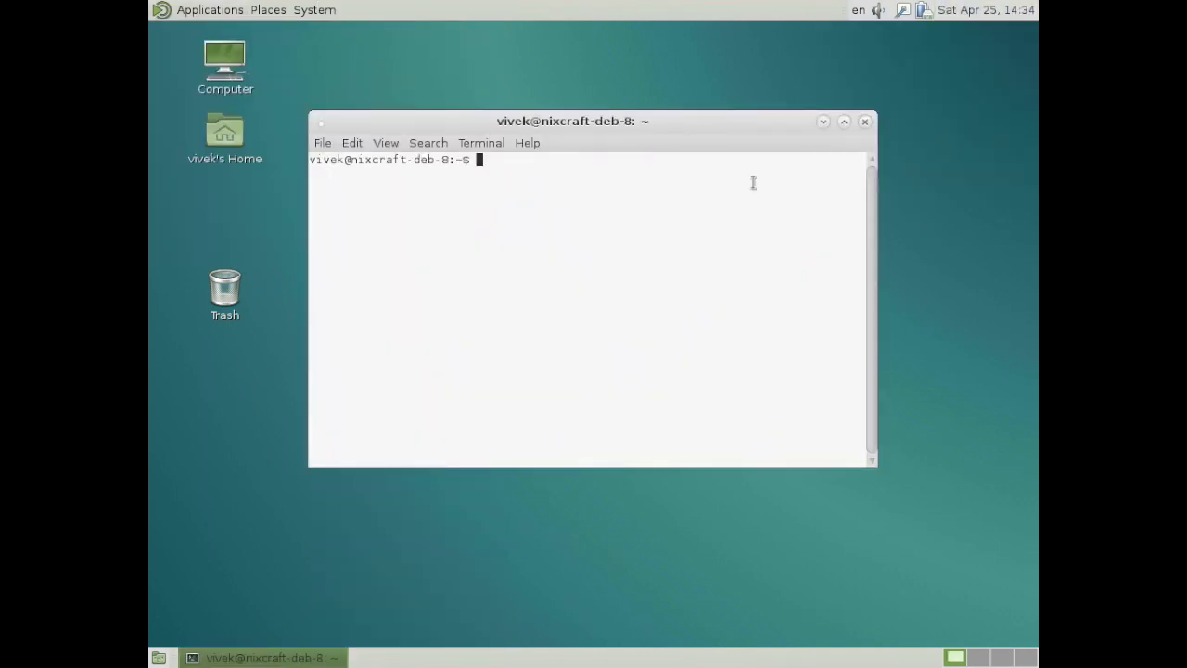
Print the distribution's release details in MATE Terminal with lsb_release -a.
{"action": "type", "text": "lsb_release -"}
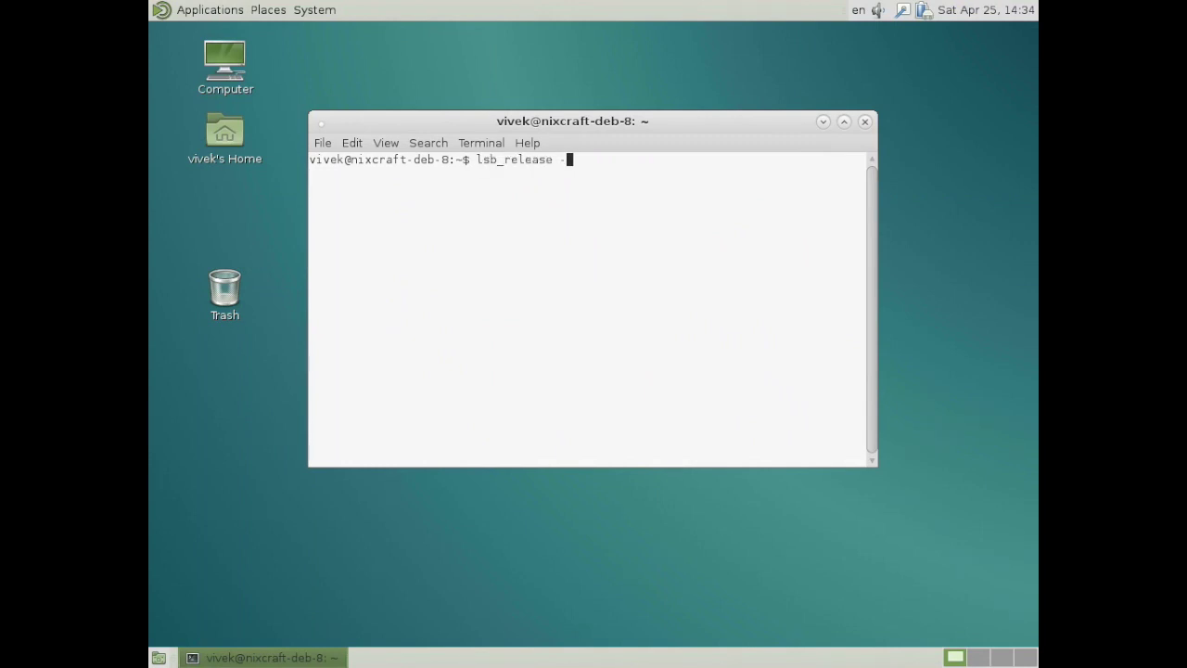
{"action": "type", "text": "a"}
{"action": "key", "text": "Return"}
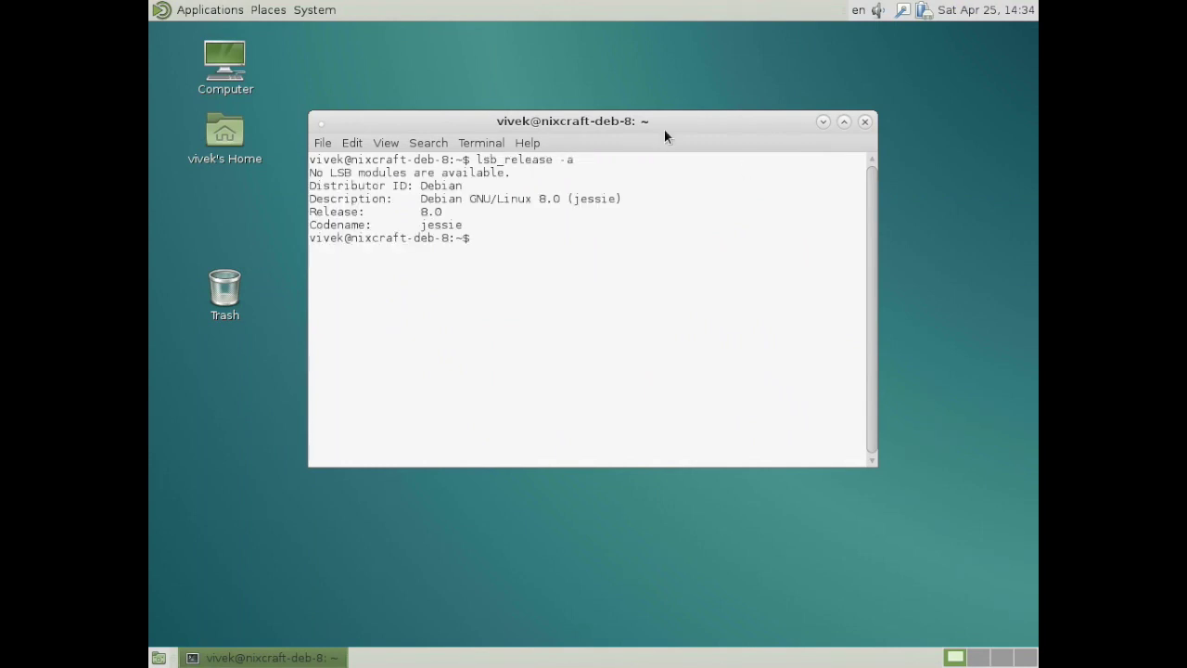
View the About MATE information, then close it and the terminal window.
{"action": "left_click", "coordinate": [313, 10]}
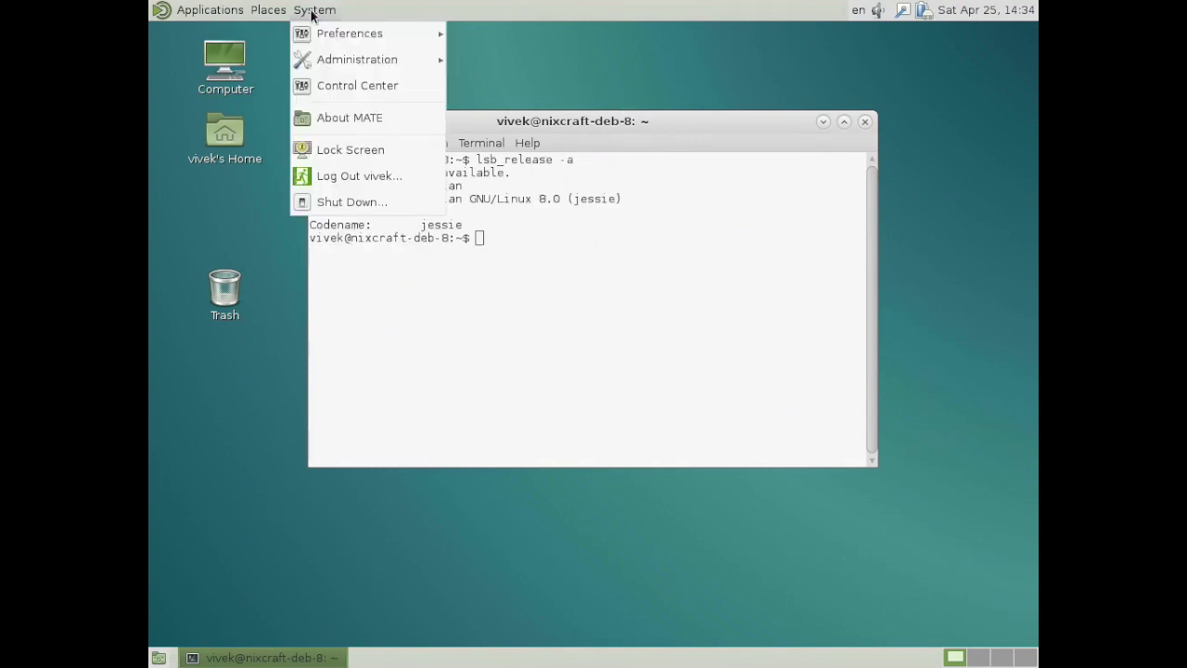
{"action": "left_click", "coordinate": [384, 121]}
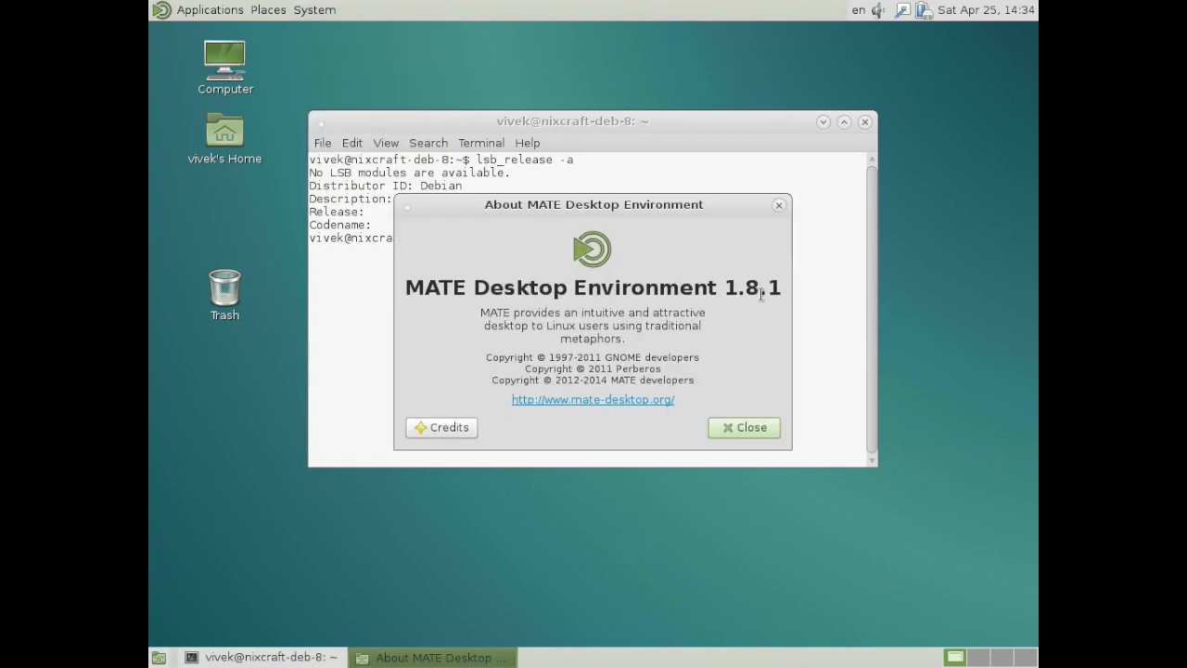
{"action": "left_click", "coordinate": [749, 428]}
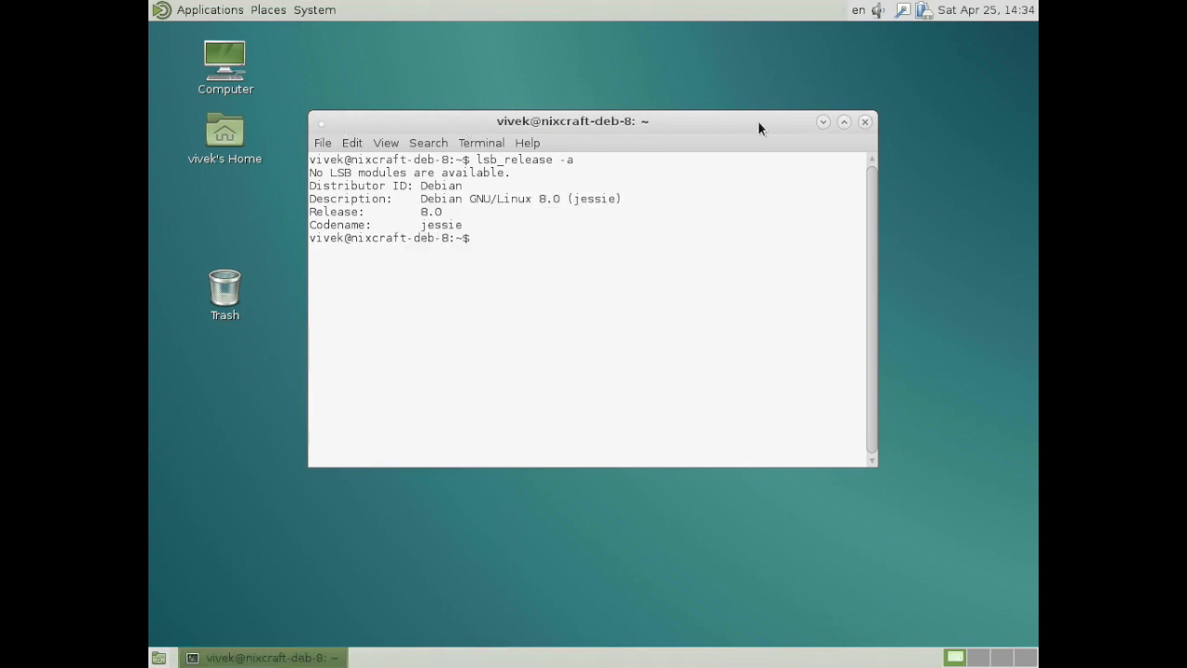
{"action": "left_click", "coordinate": [866, 122]}
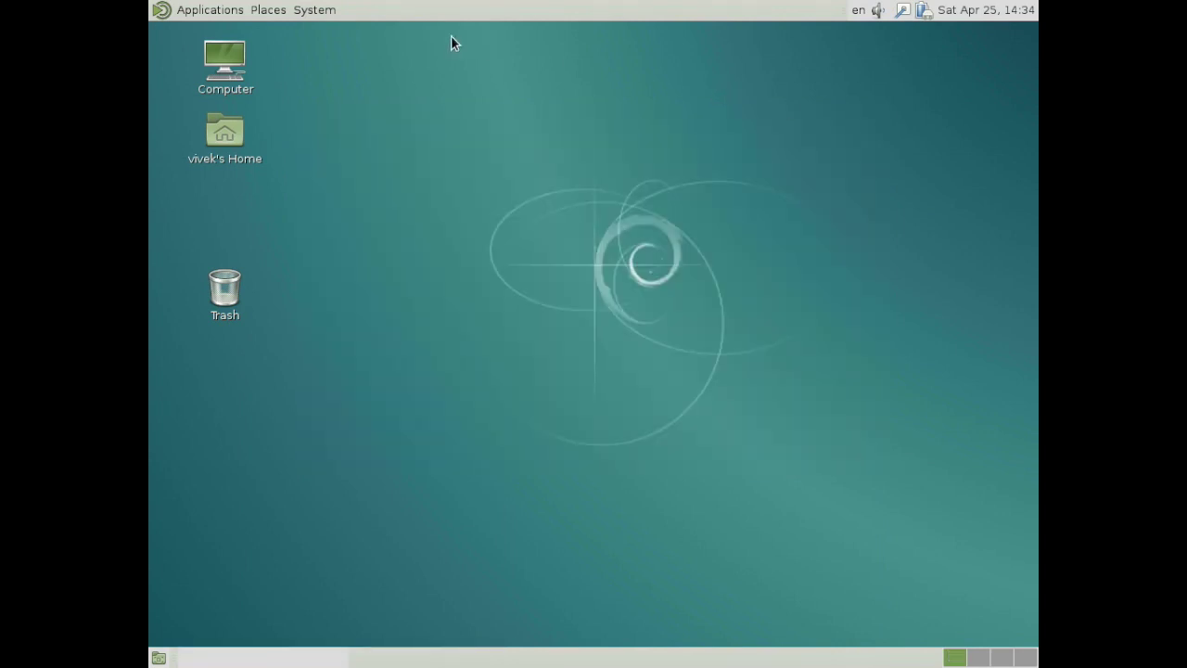
Log out of the MATE session and confirm the logout.
{"action": "left_click", "coordinate": [318, 13]}
{"action": "left_click", "coordinate": [360, 181]}
{"action": "left_click", "coordinate": [720, 408]}
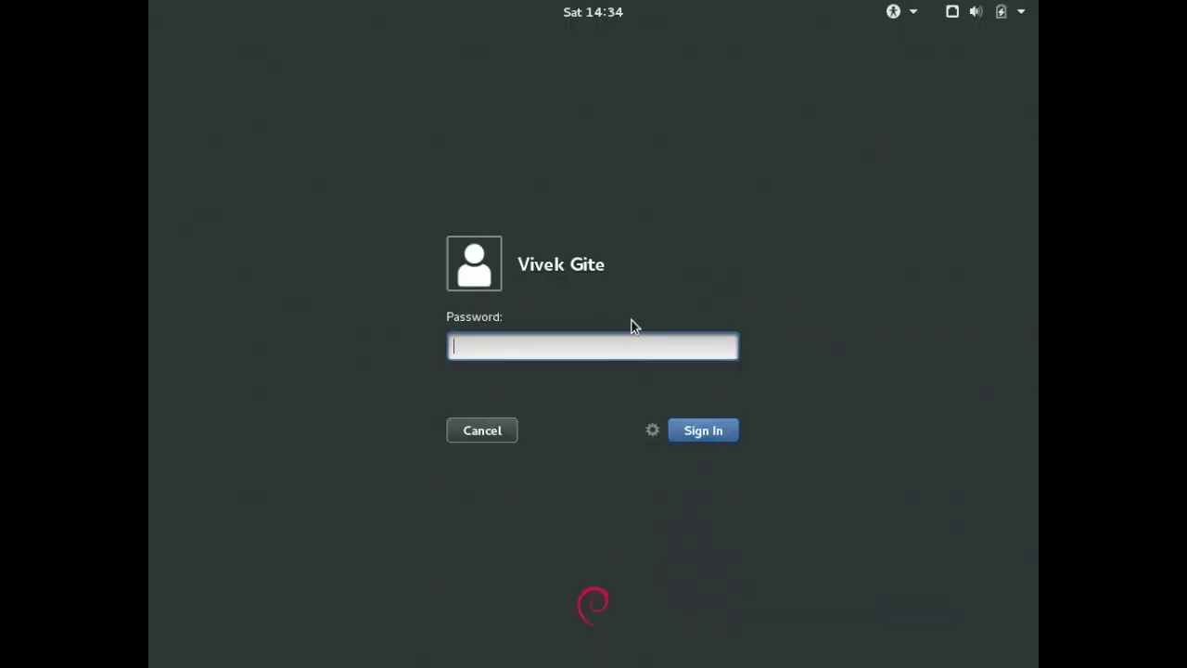
Enter the account password, choose the Cinnamon (Software Rendering) session and sign in.
{"action": "type", "text": "••••••••"}
{"action": "left_click", "coordinate": [649, 429]}
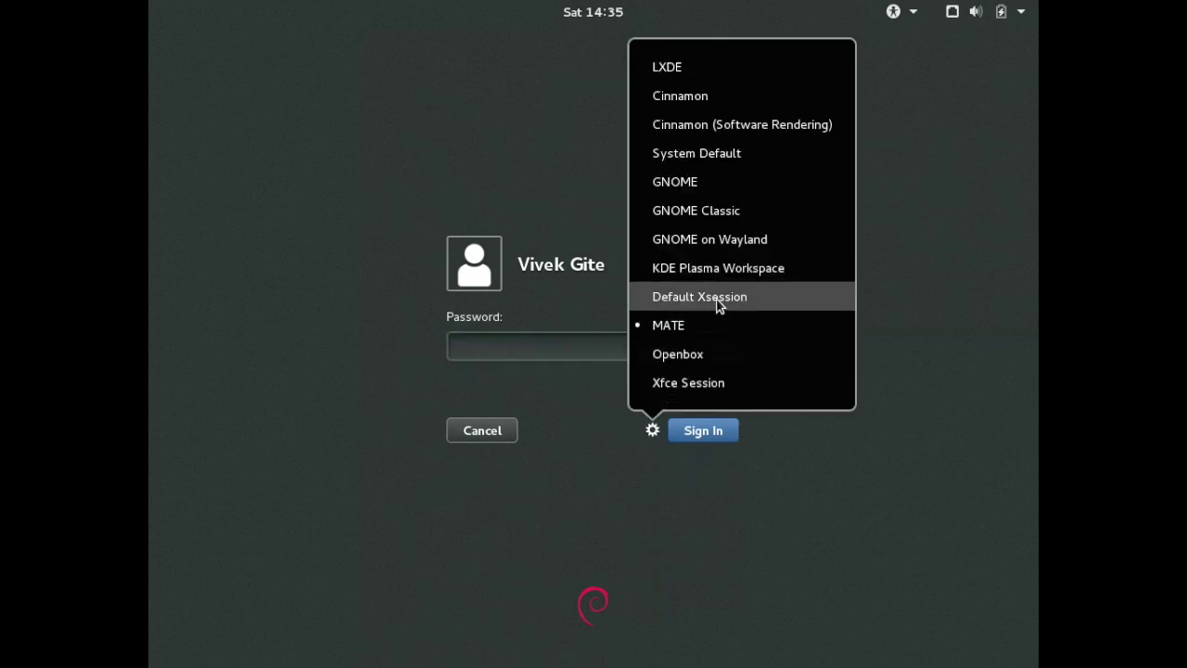
{"action": "left_click", "coordinate": [747, 133]}
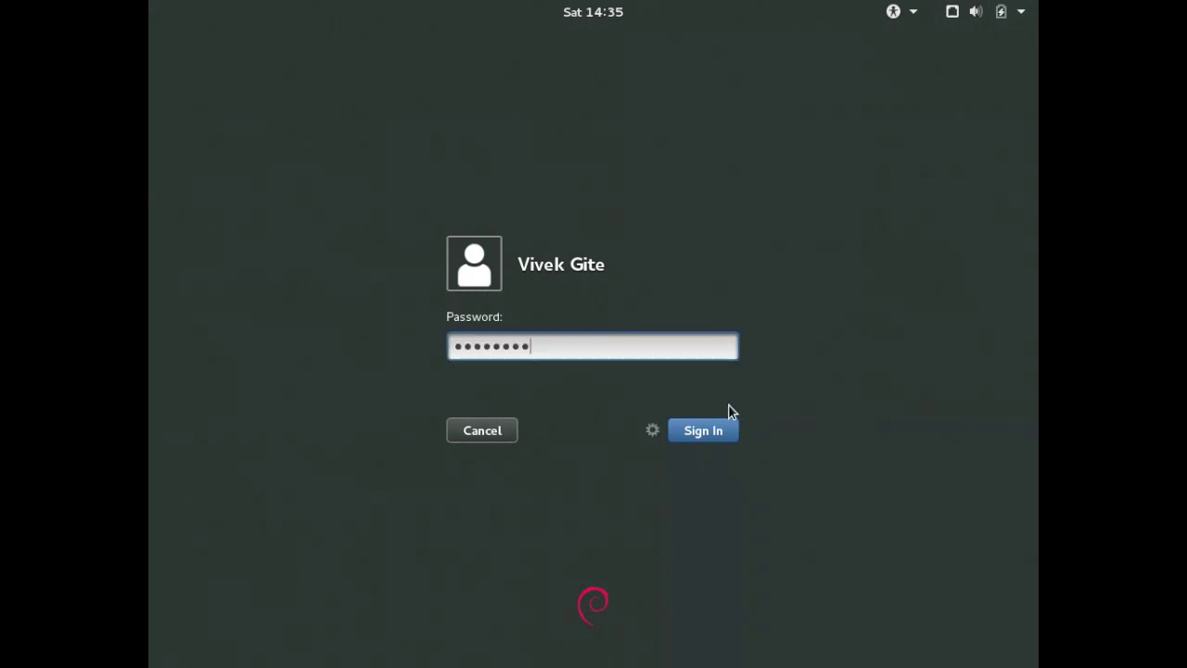
{"action": "left_click", "coordinate": [716, 429]}
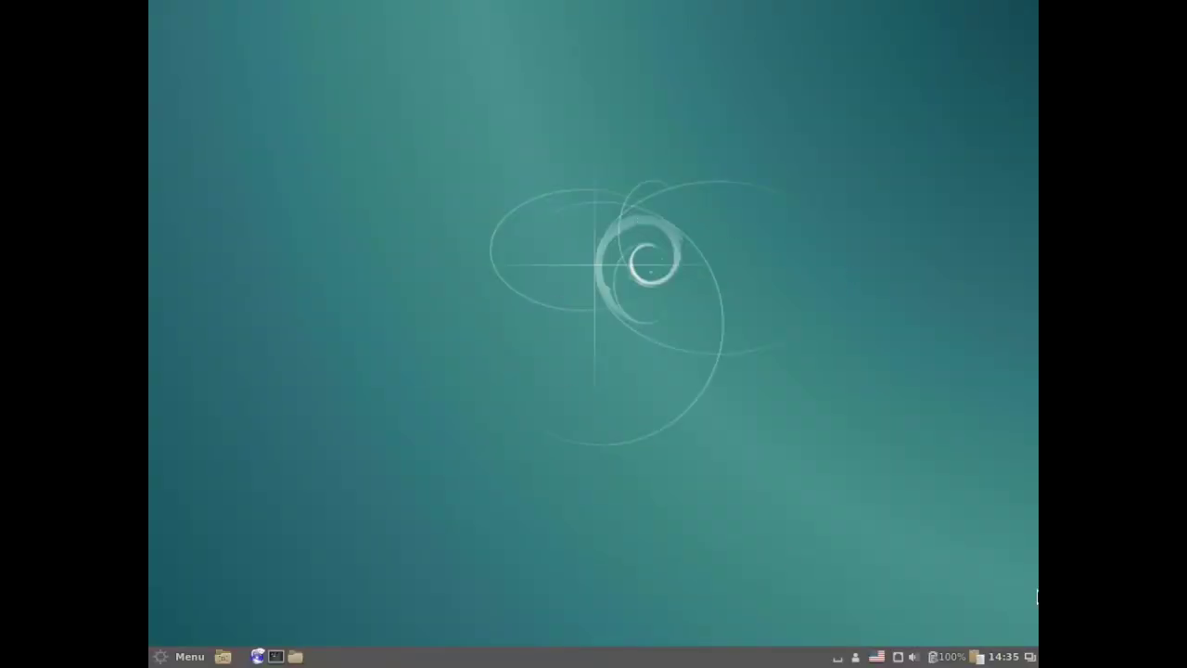
Check the Cinnamon panel's date tooltip and the wired network applet, and close the applet's pop-up.
{"action": "mouse_move", "coordinate": [998, 661]}
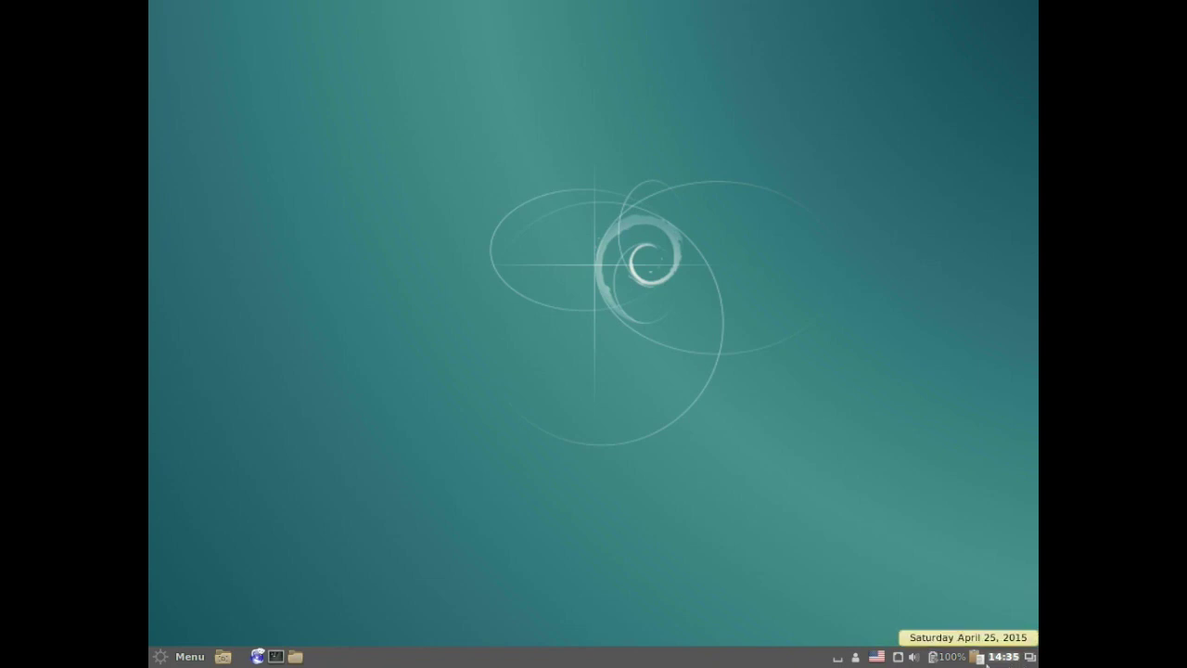
{"action": "left_click", "coordinate": [899, 658]}
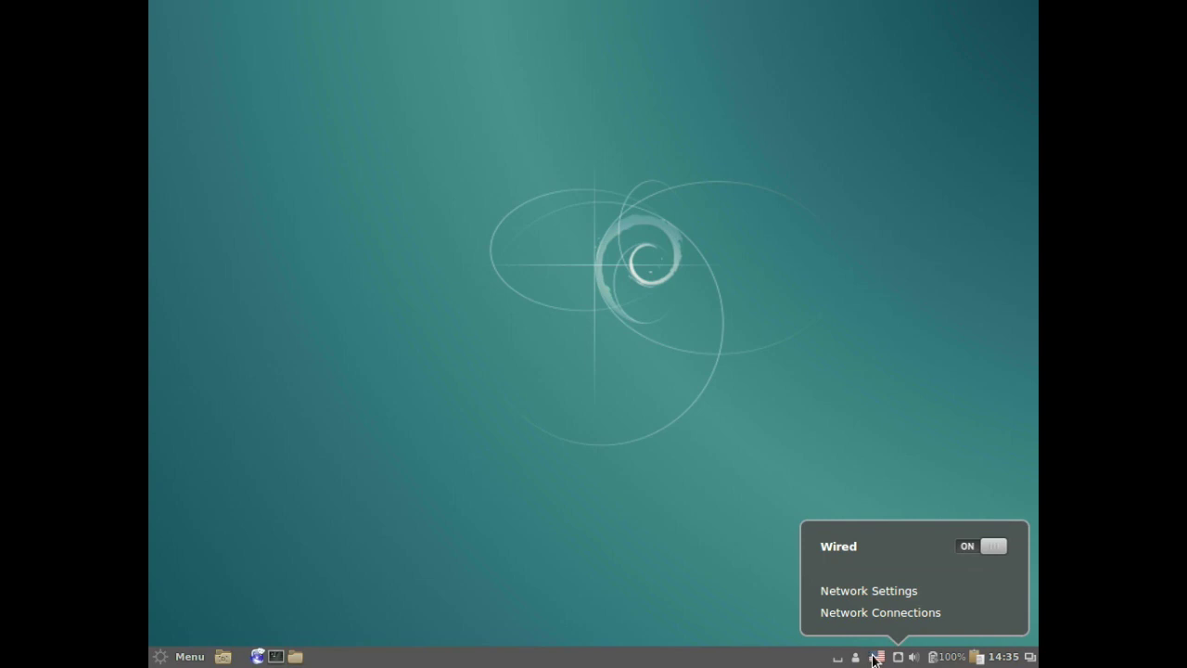
{"action": "left_click", "coordinate": [872, 659]}
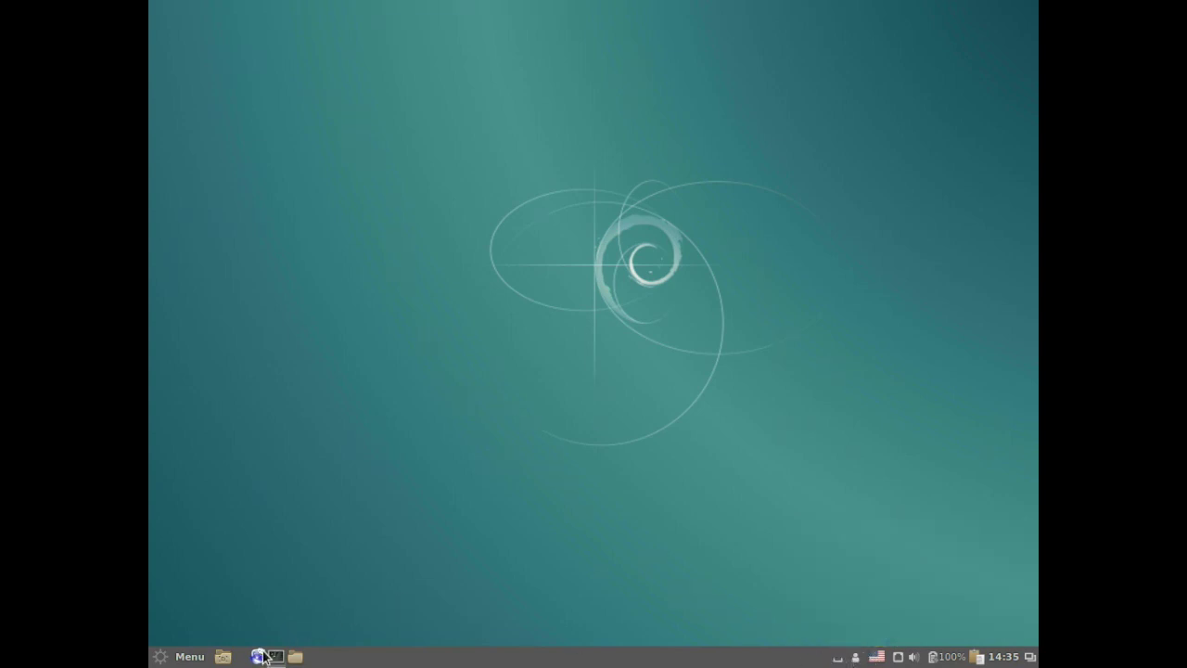
Open a terminal in Cinnamon and show the Debian release information with lsb_release -a.
{"action": "left_click", "coordinate": [276, 656]}
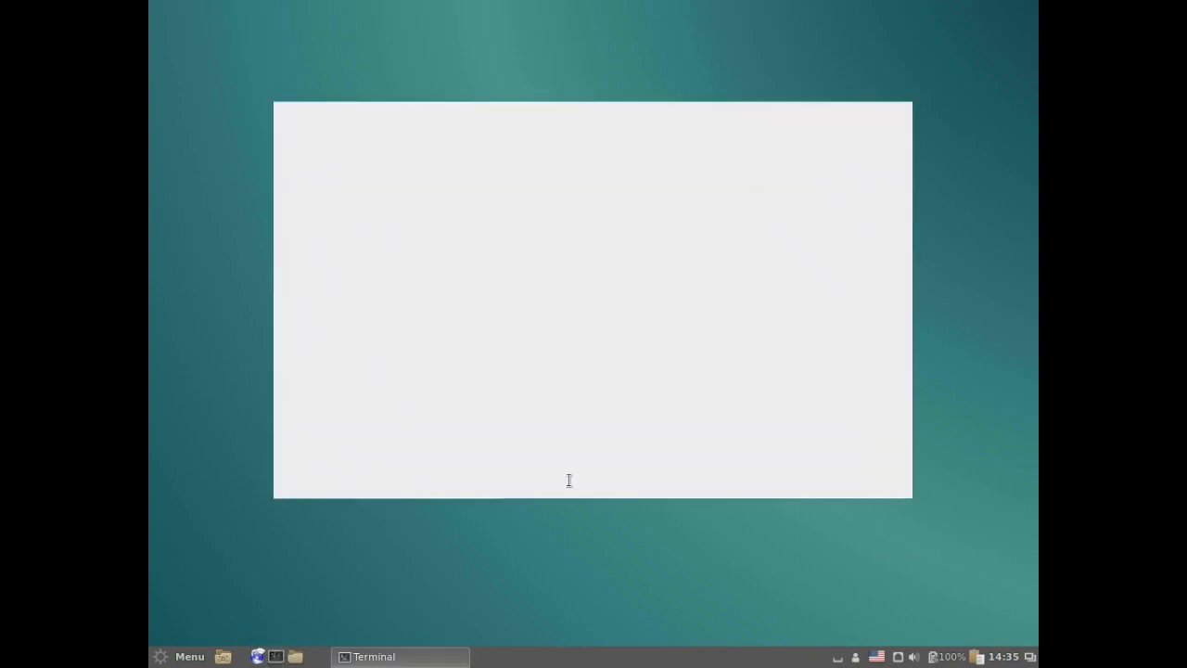
{"action": "type", "text": "lsb_release -a"}
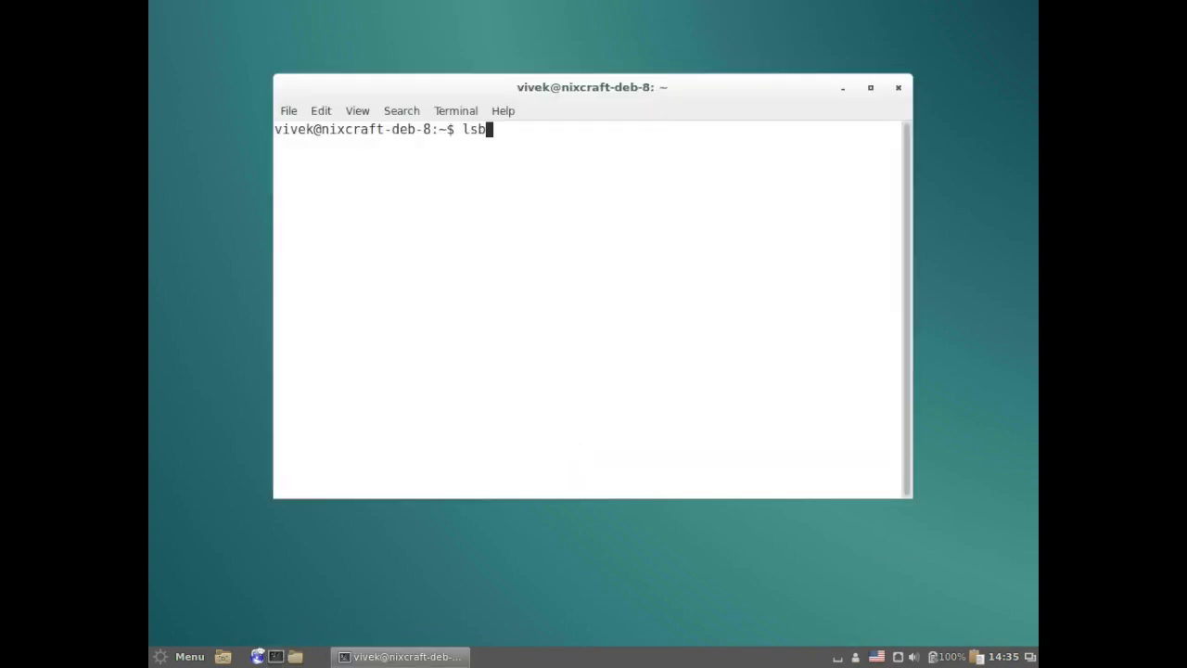
{"action": "key", "text": "Return"}
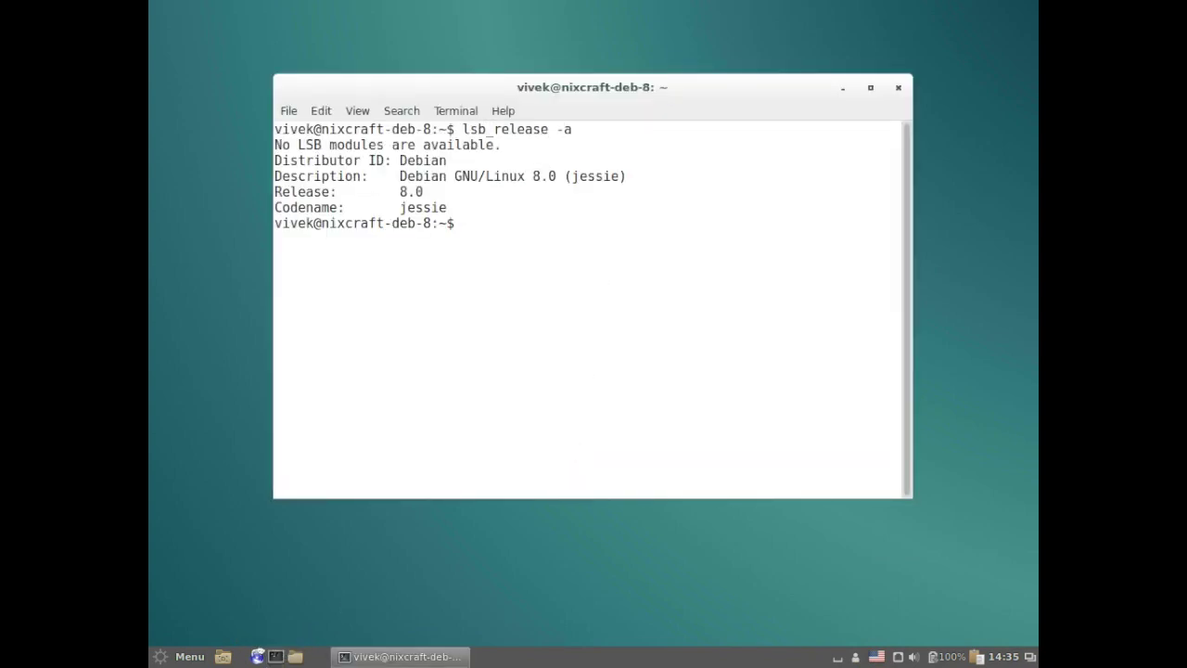
Test the network connection by pinging google.com, and stop the ping after a few replies.
{"action": "type", "text": "ping google.com"}
{"action": "key", "text": "Return"}
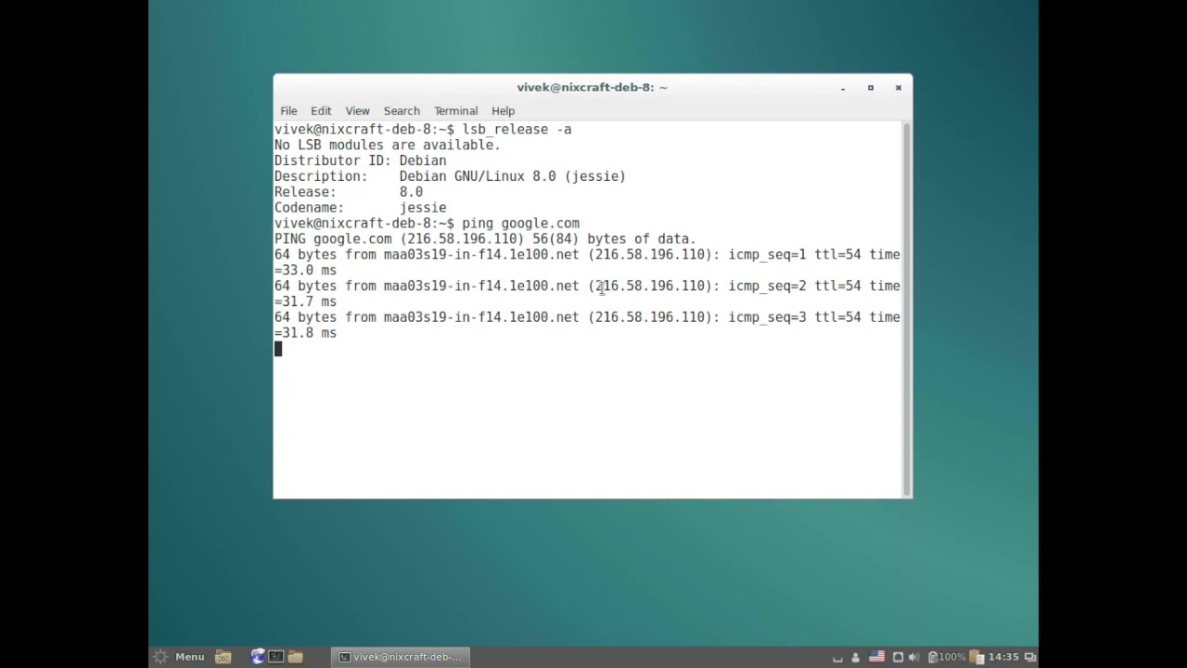
{"action": "key", "text": "ctrl+c"}
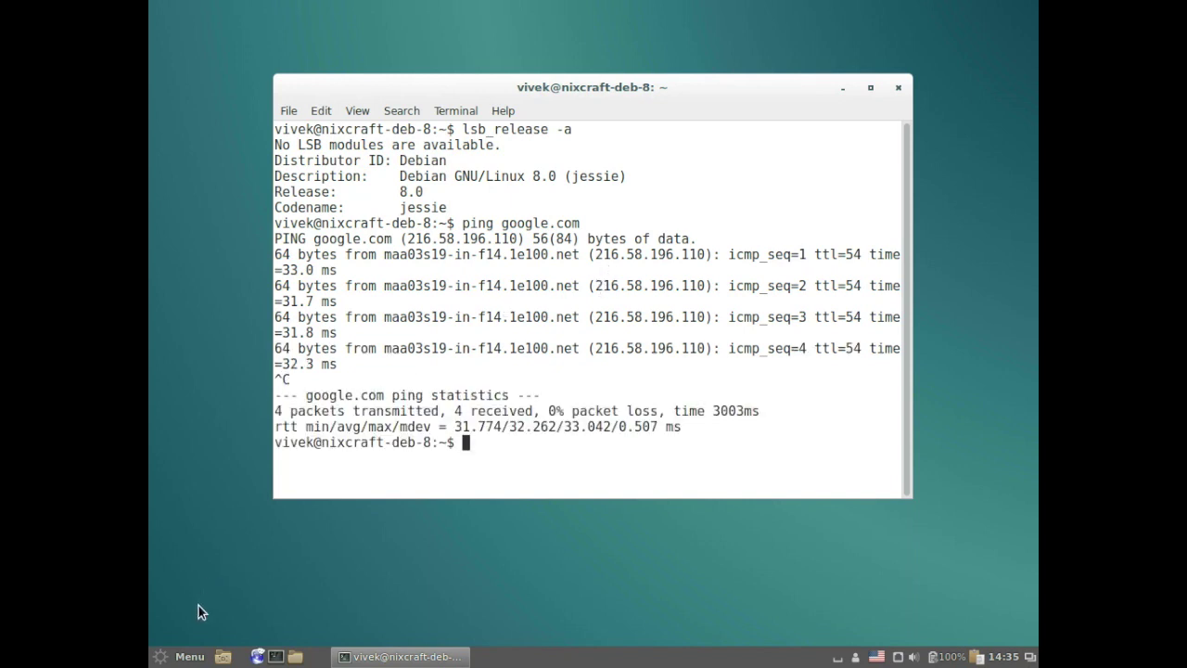
Browse Cinnamon's application categories, including Accessories and Recent Files, and launch Iceweasel from the Internet category.
{"action": "left_click", "coordinate": [167, 656]}
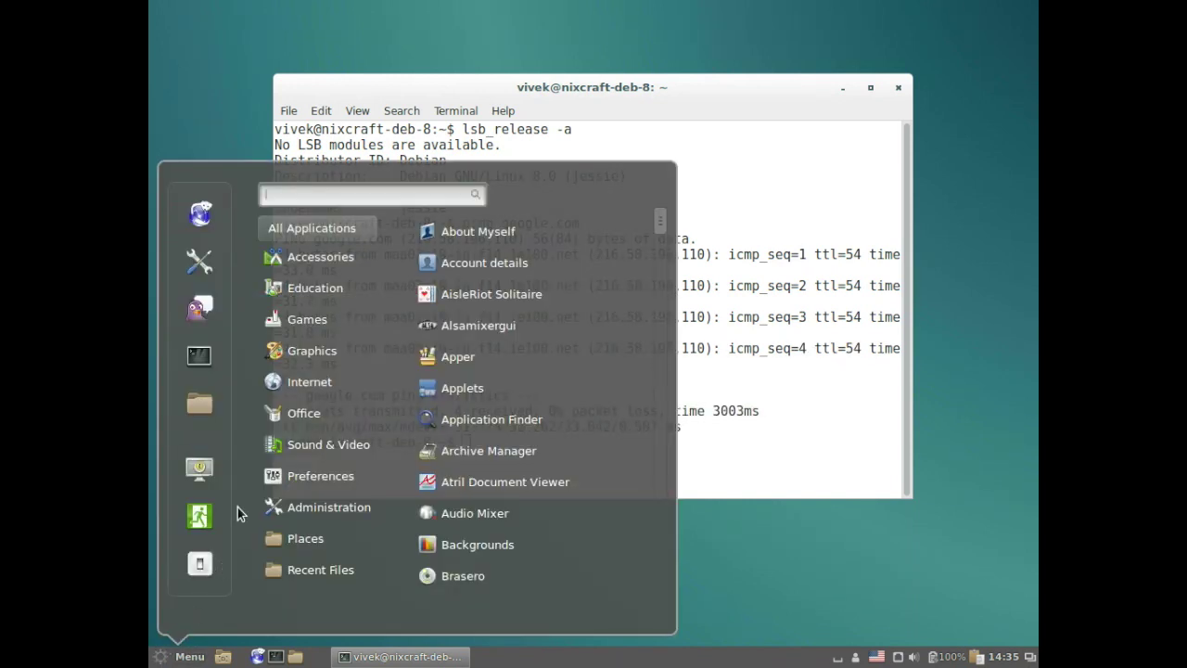
{"action": "mouse_move", "coordinate": [299, 309]}
{"action": "mouse_move", "coordinate": [320, 267]}
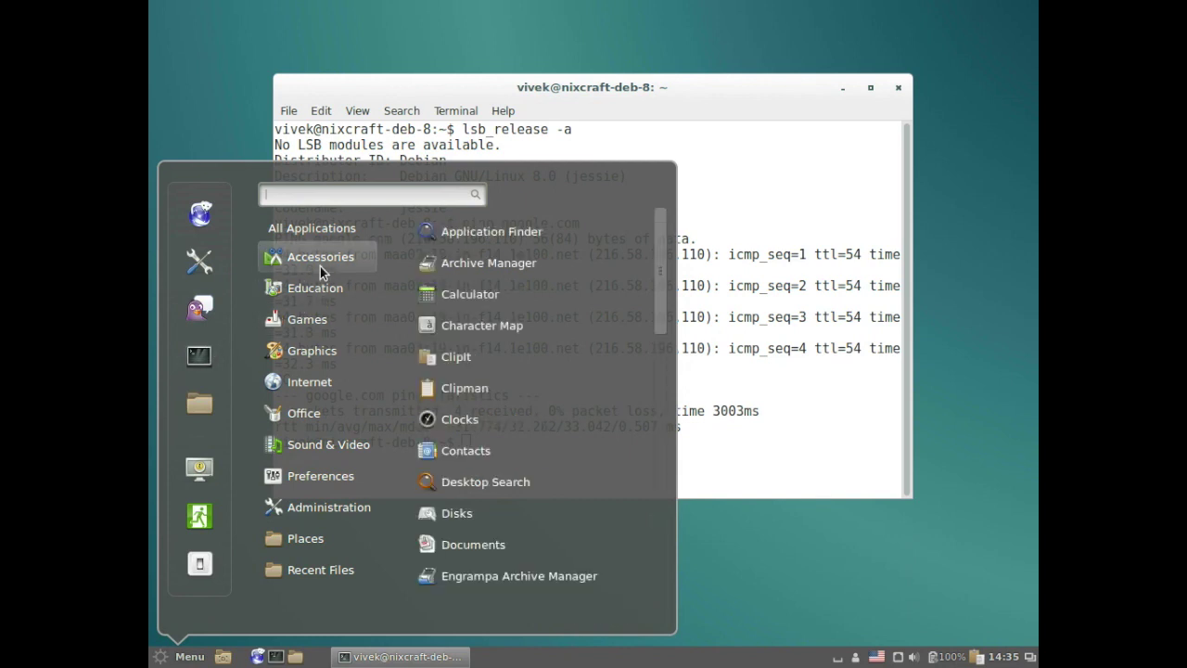
{"action": "scroll", "coordinate": [460, 385], "scroll_direction": "down", "scroll_amount": 1}
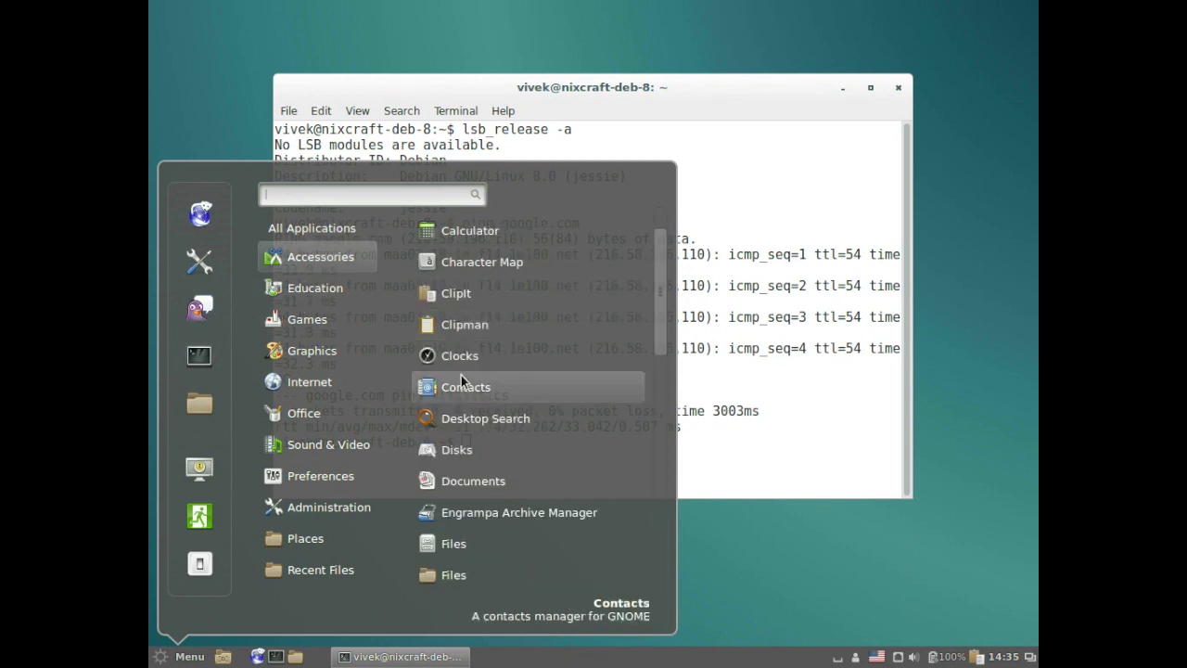
{"action": "mouse_move", "coordinate": [328, 556]}
{"action": "mouse_move", "coordinate": [343, 515]}
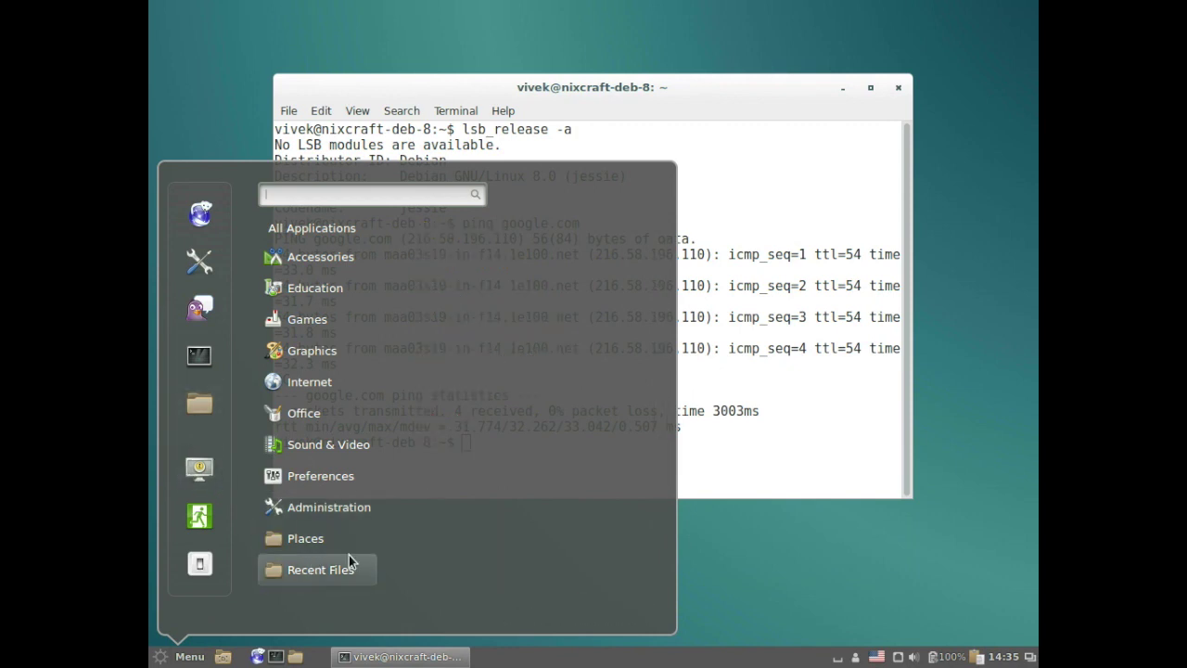
{"action": "mouse_move", "coordinate": [325, 375]}
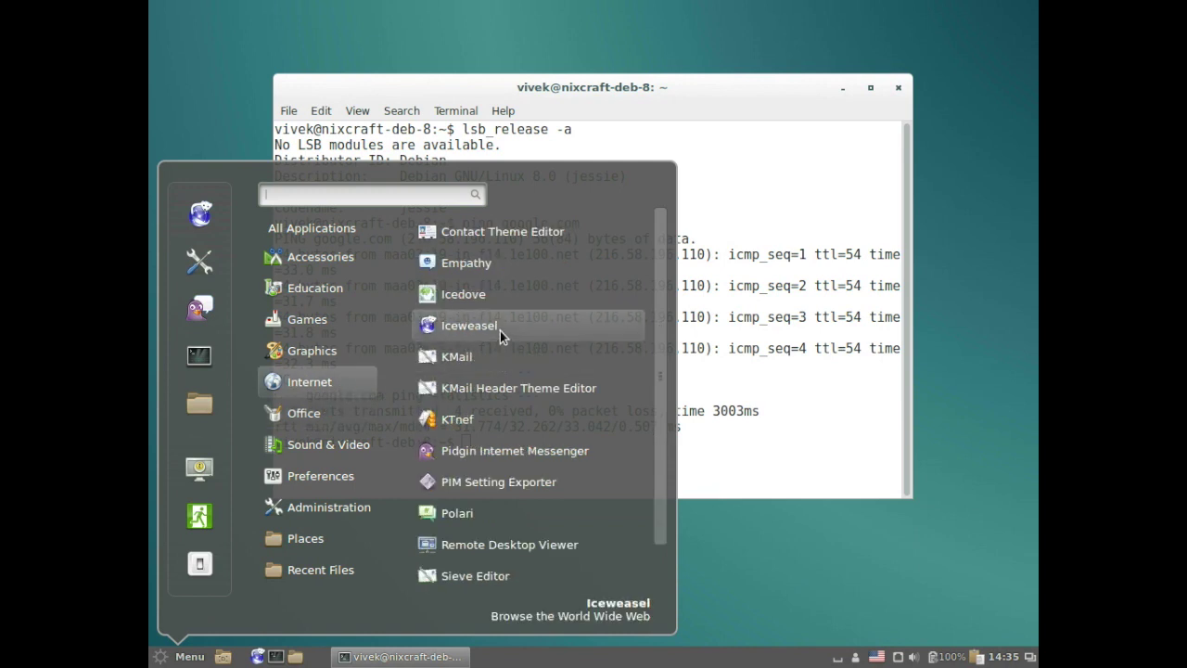
{"action": "left_click", "coordinate": [500, 330]}
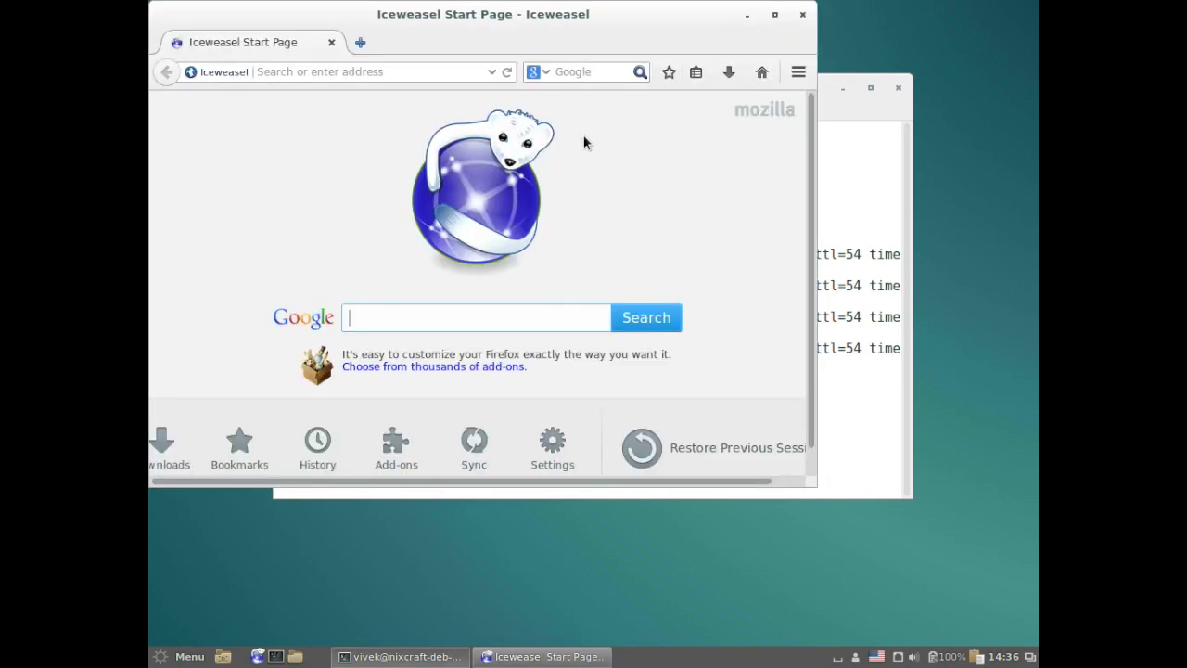
Load cyberciti.biz in Iceweasel and move the browser window toward the middle of the desktop.
{"action": "left_click", "coordinate": [423, 75]}
{"action": "type", "text": "cyberciti.biz/"}
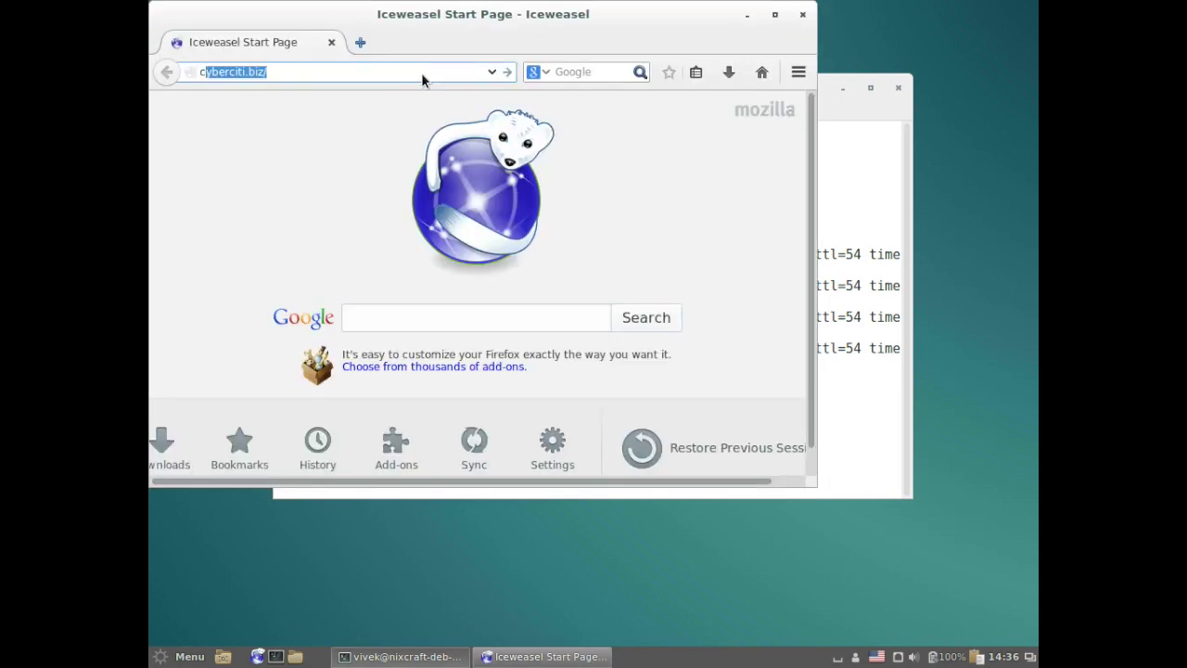
{"action": "key", "text": "Return"}
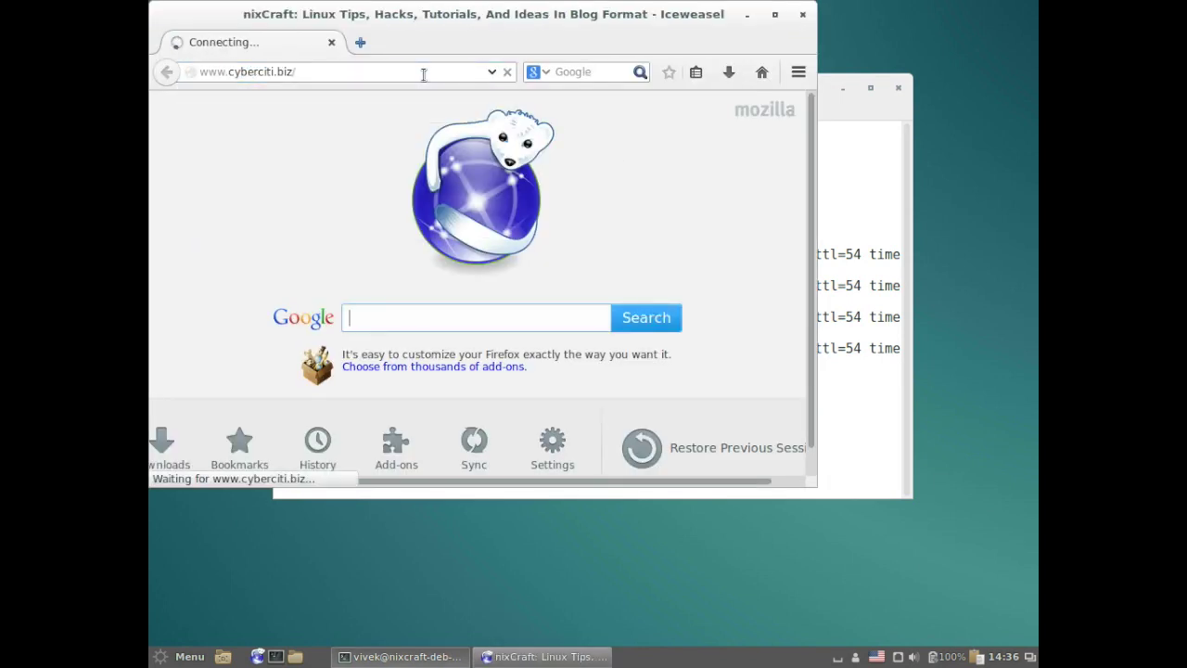
{"action": "left_click_drag", "start_coordinate": [610, 15], "coordinate": [710, 114]}
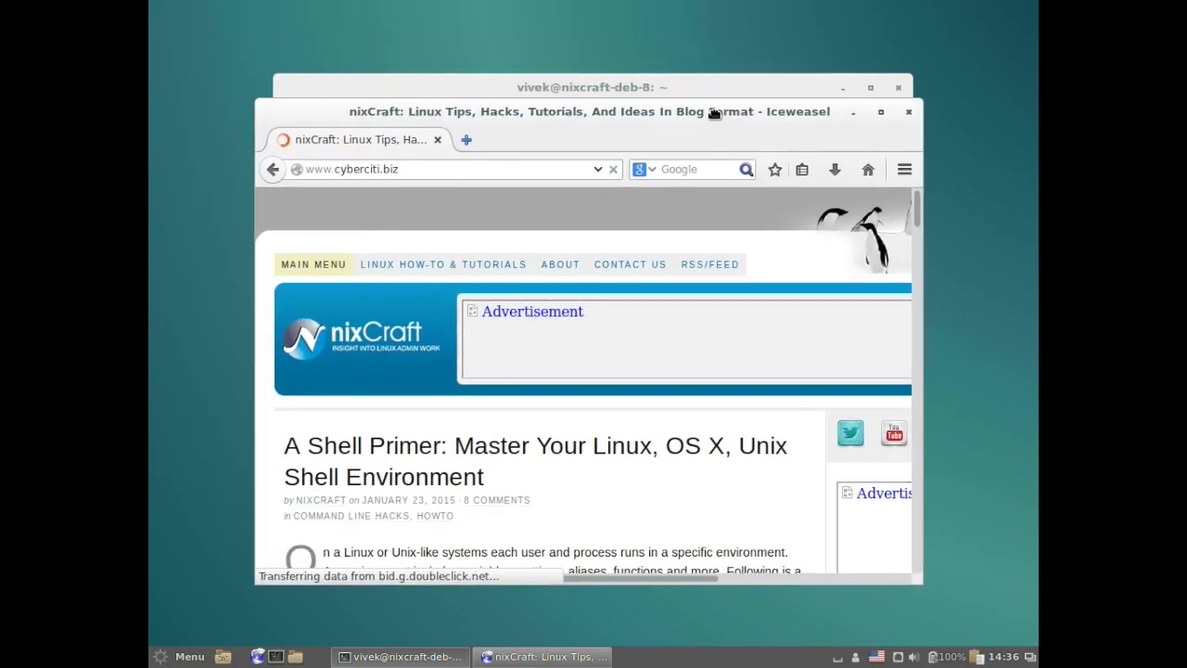
Skim the shell primer article on the nixCraft front page, and close the browser and terminal windows.
{"action": "scroll", "coordinate": [475, 445], "scroll_direction": "down", "scroll_amount": 5}
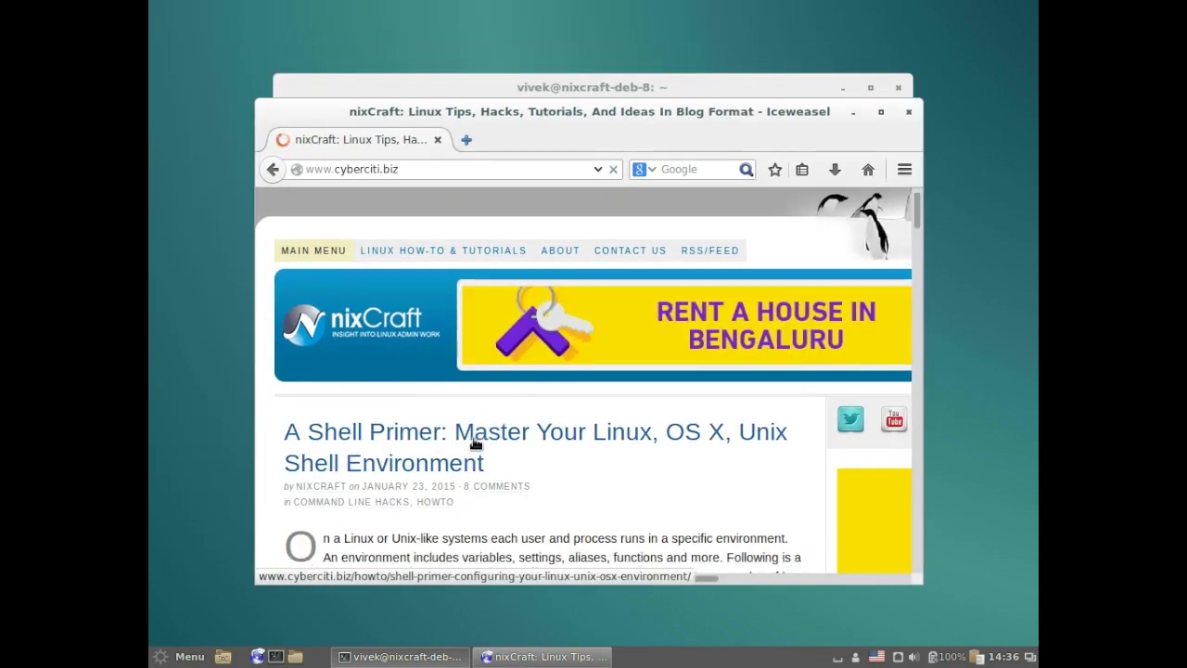
{"action": "scroll", "coordinate": [464, 408], "scroll_direction": "down", "scroll_amount": 8}
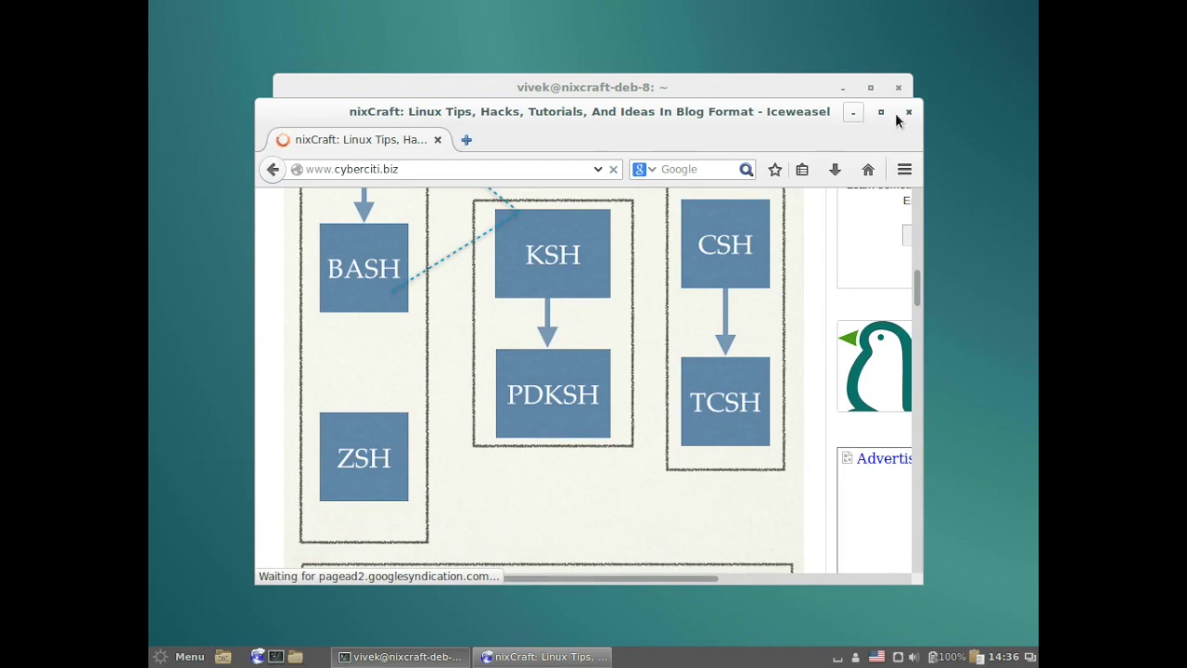
{"action": "left_click", "coordinate": [910, 113]}
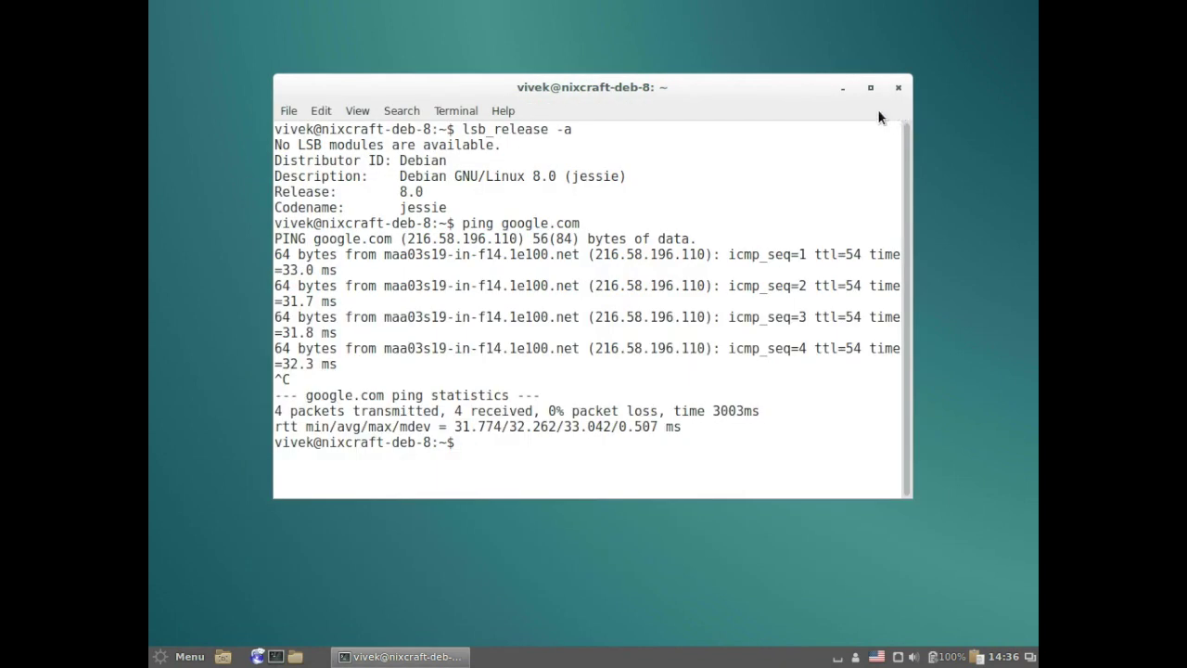
{"action": "left_click", "coordinate": [899, 92]}
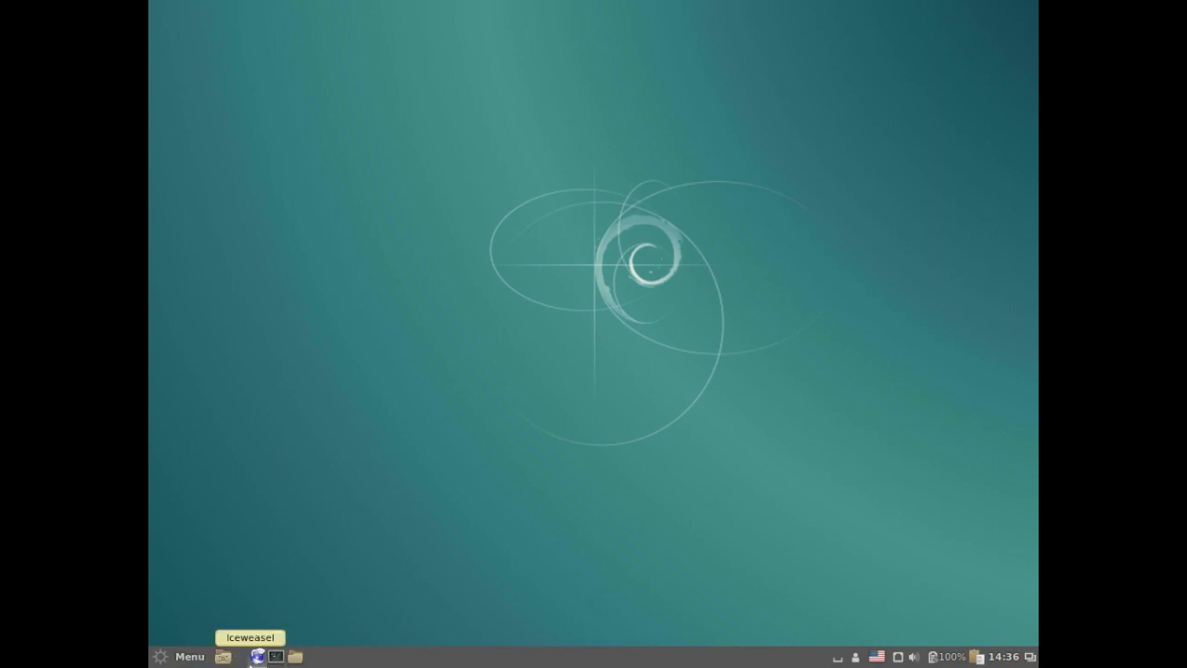
Open Cinnamon's System Settings, view the Backgrounds page, and return to the overview of all settings.
{"action": "left_click", "coordinate": [180, 661]}
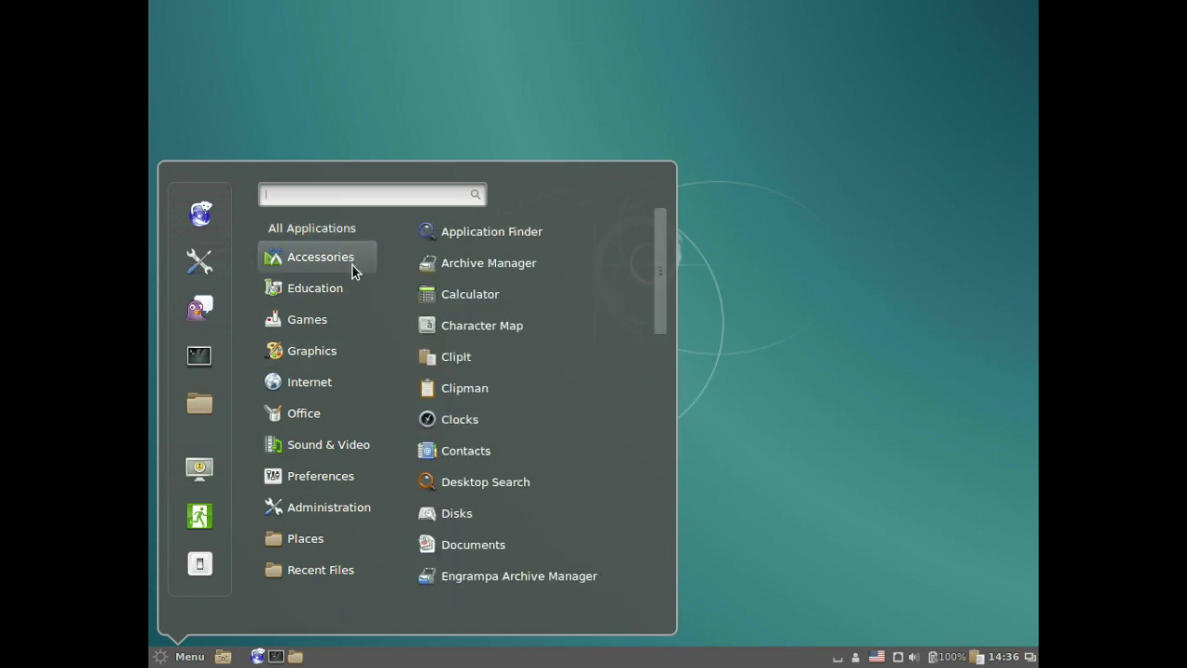
{"action": "mouse_move", "coordinate": [340, 388]}
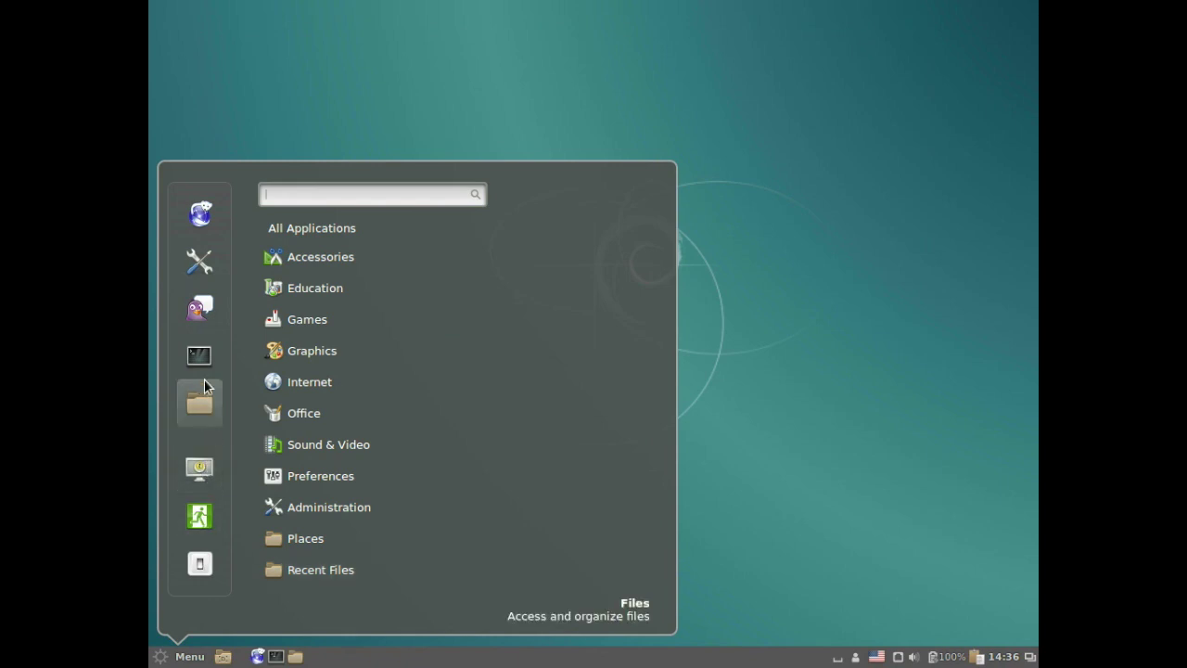
{"action": "left_click", "coordinate": [206, 266]}
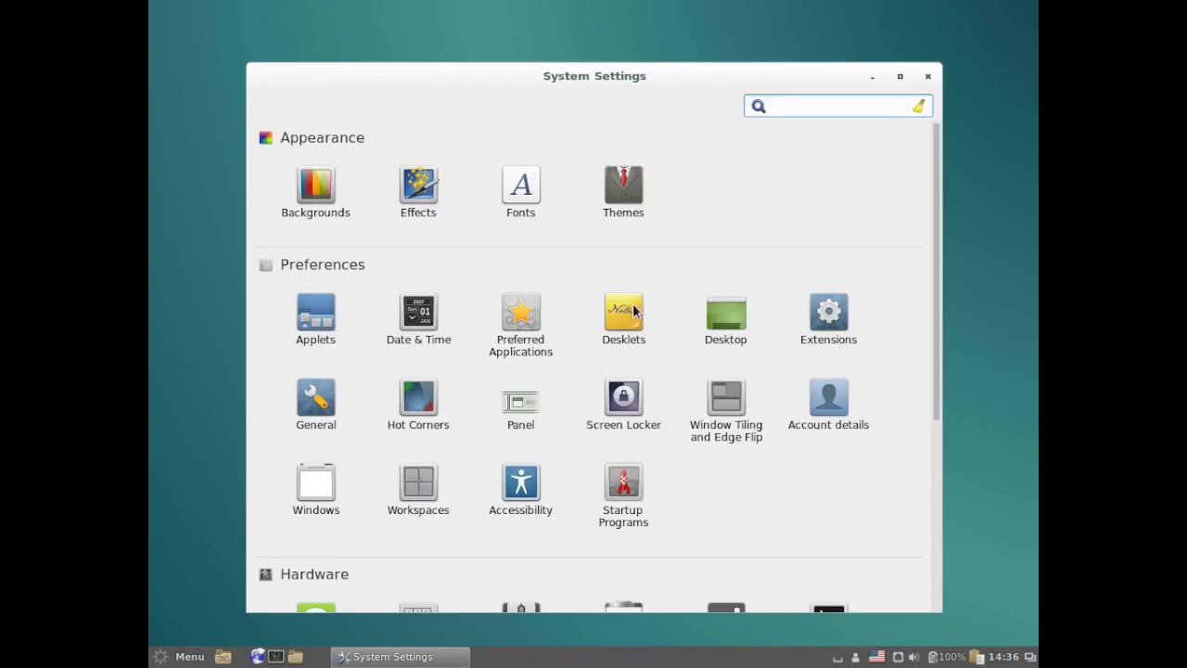
{"action": "left_click", "coordinate": [313, 190]}
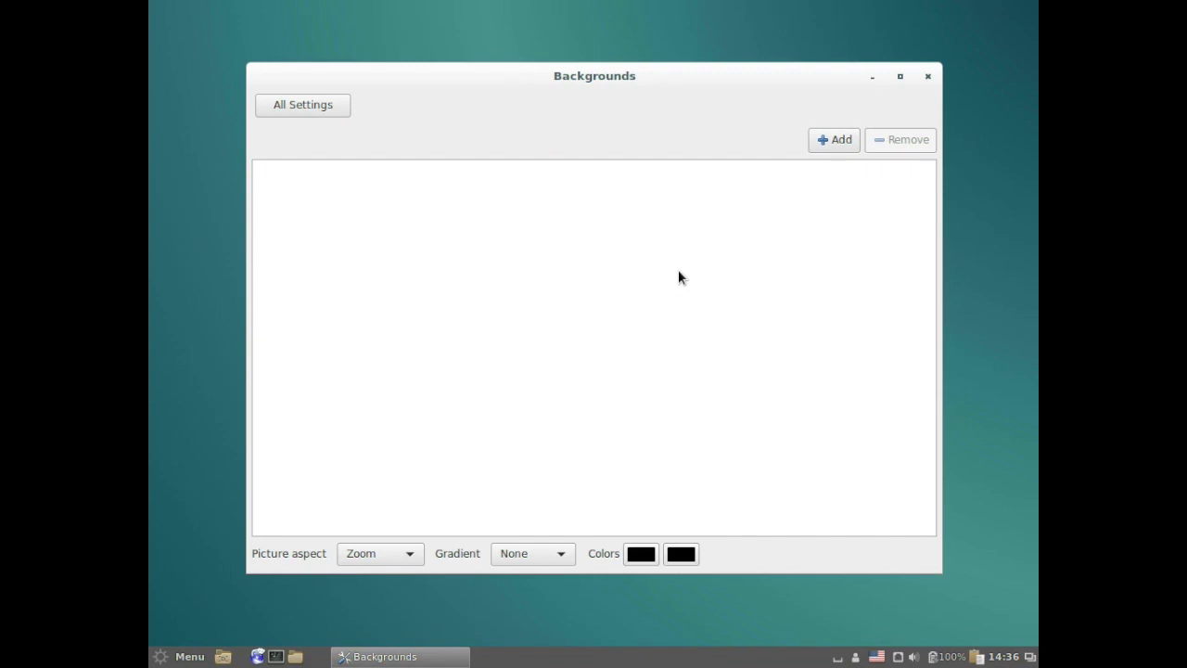
{"action": "left_click", "coordinate": [324, 110]}
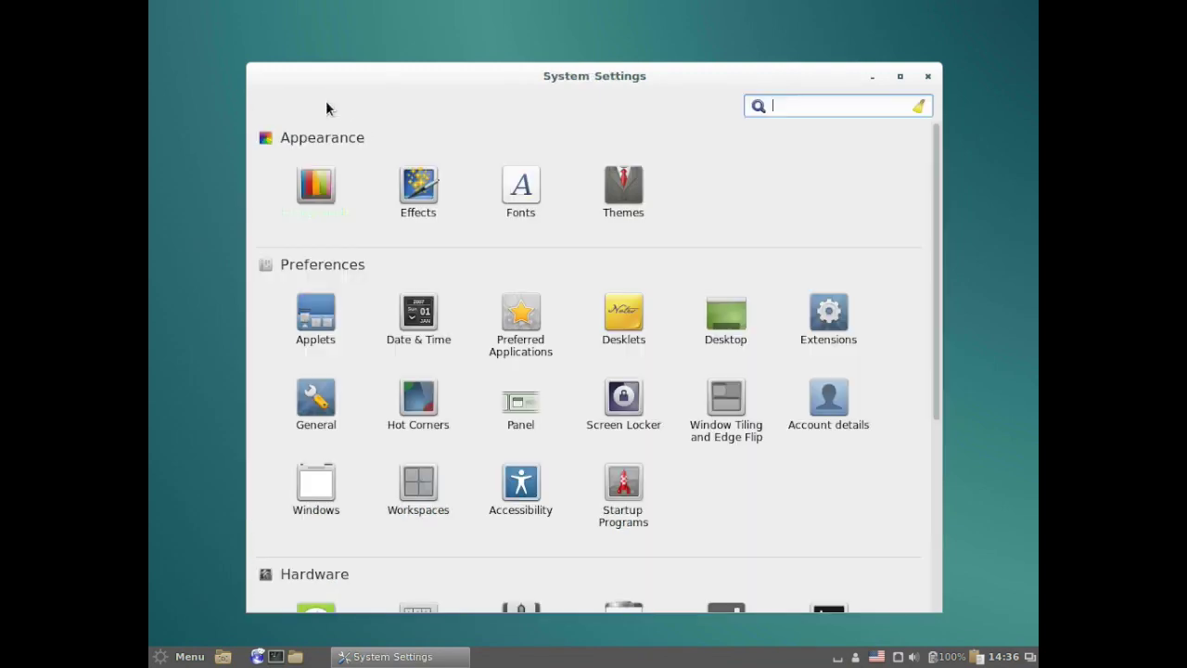
Look through the Hardware and Administration sections of System Settings, and close the window.
{"action": "scroll", "coordinate": [665, 293], "scroll_direction": "down", "scroll_amount": 5}
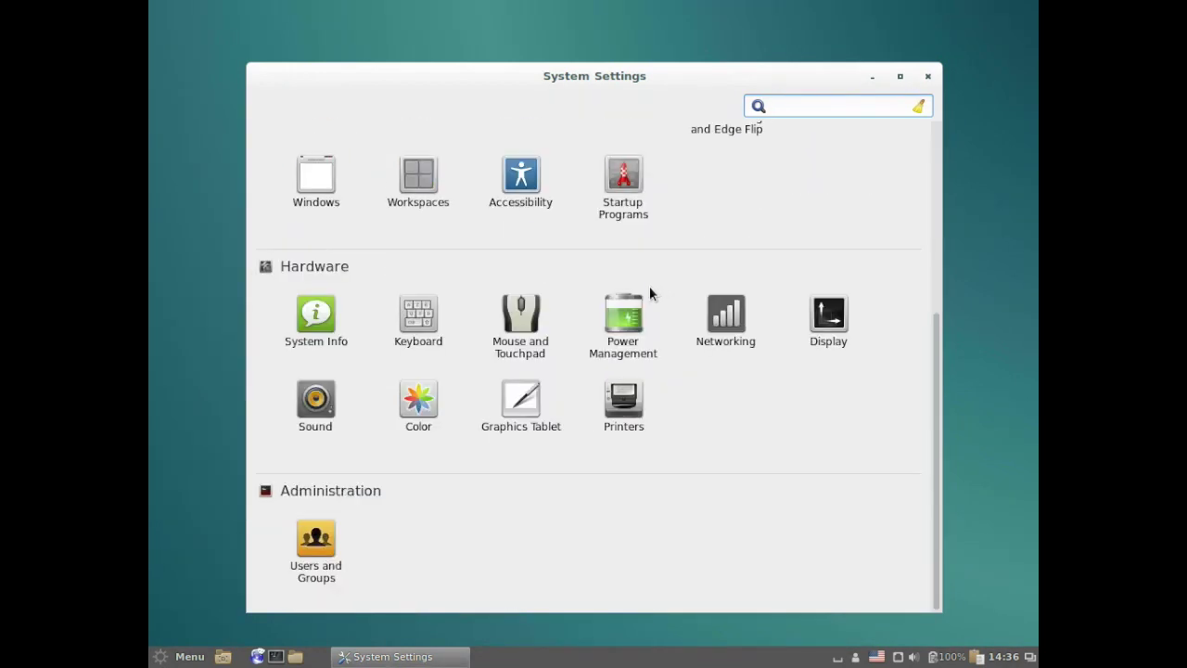
{"action": "scroll", "coordinate": [648, 279], "scroll_direction": "up", "scroll_amount": 5}
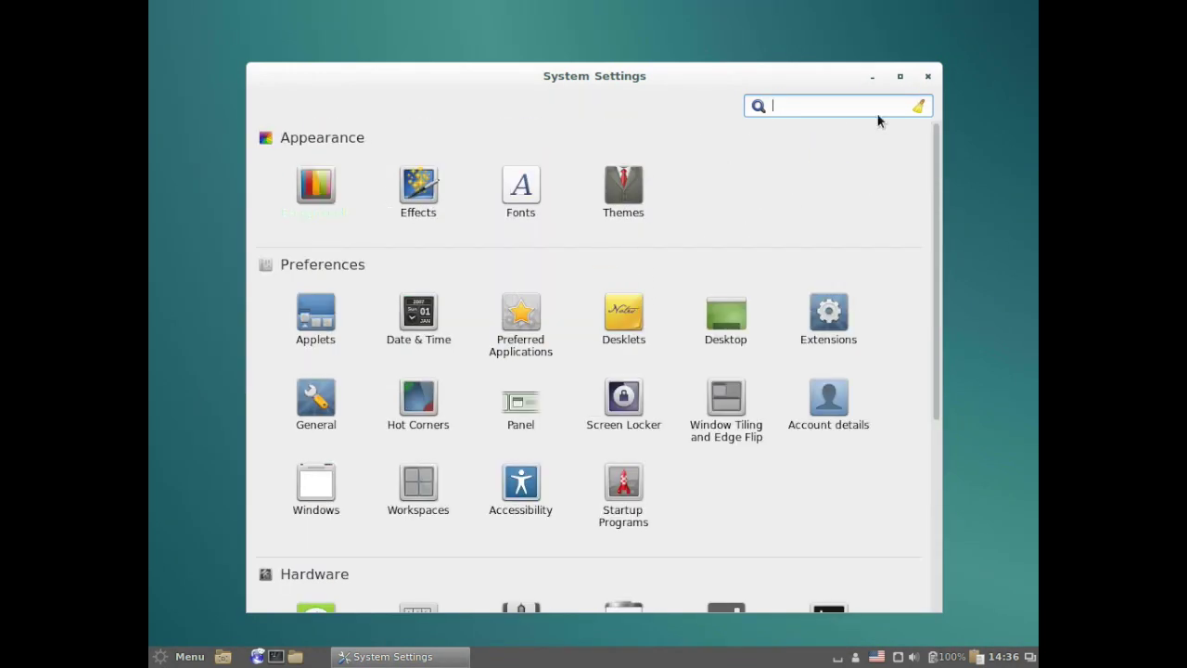
{"action": "left_click", "coordinate": [928, 76]}
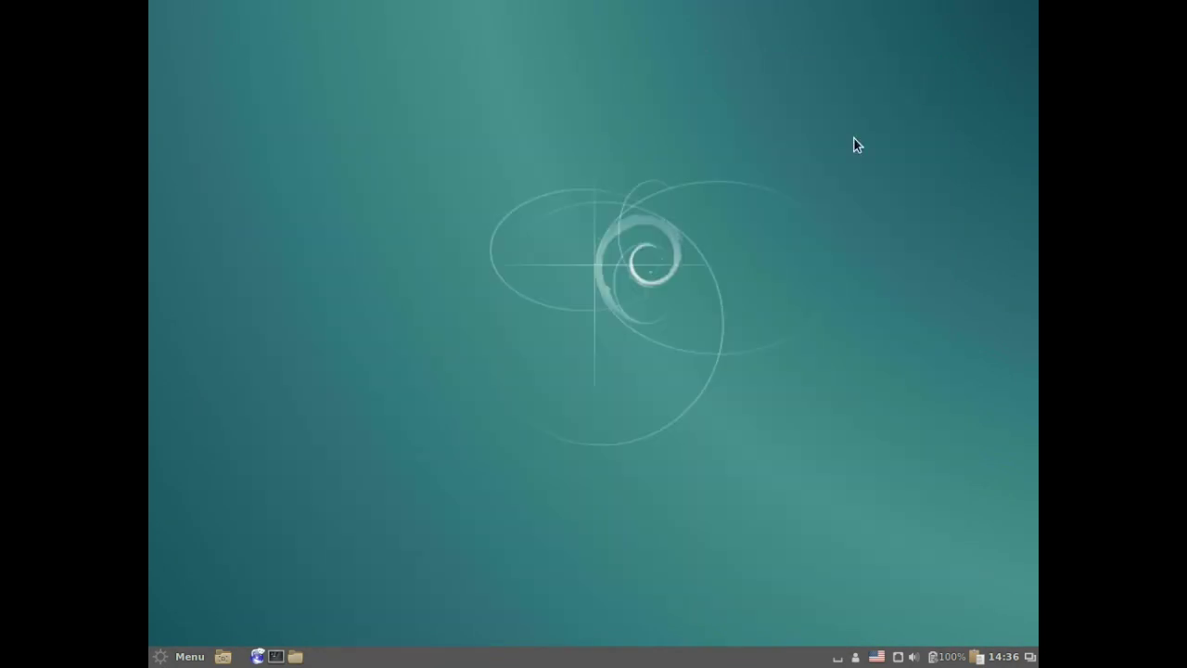
Log out of the Cinnamon session and confirm the logout.
{"action": "left_click", "coordinate": [159, 655]}
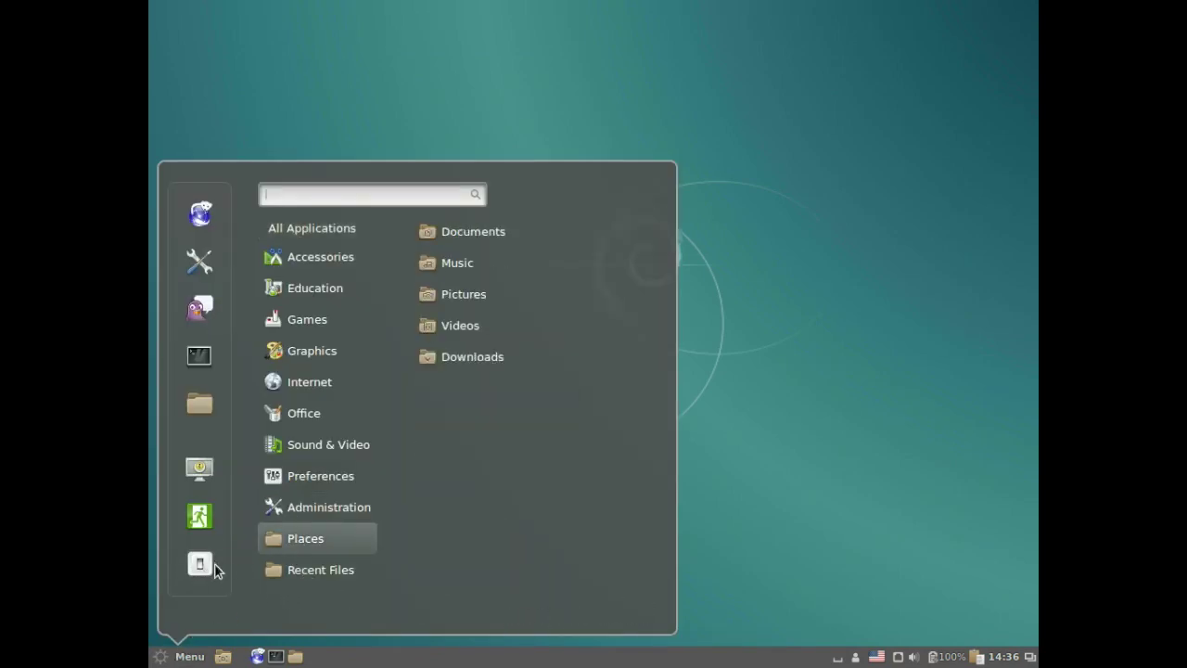
{"action": "left_click", "coordinate": [202, 518]}
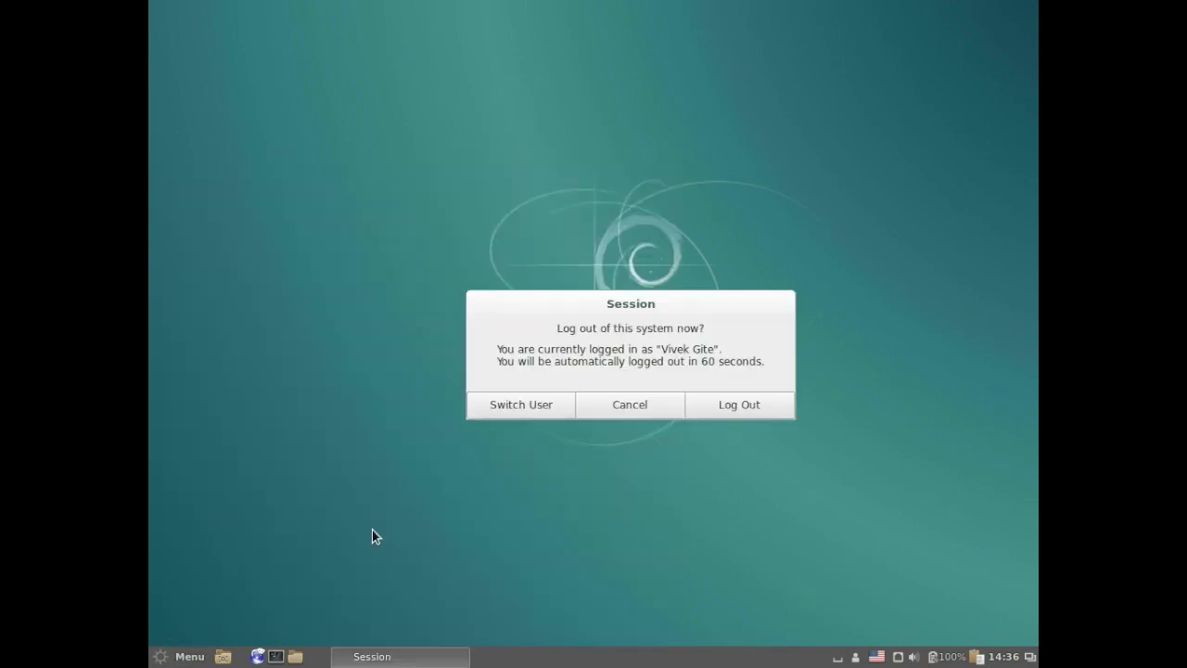
{"action": "left_click", "coordinate": [723, 408]}
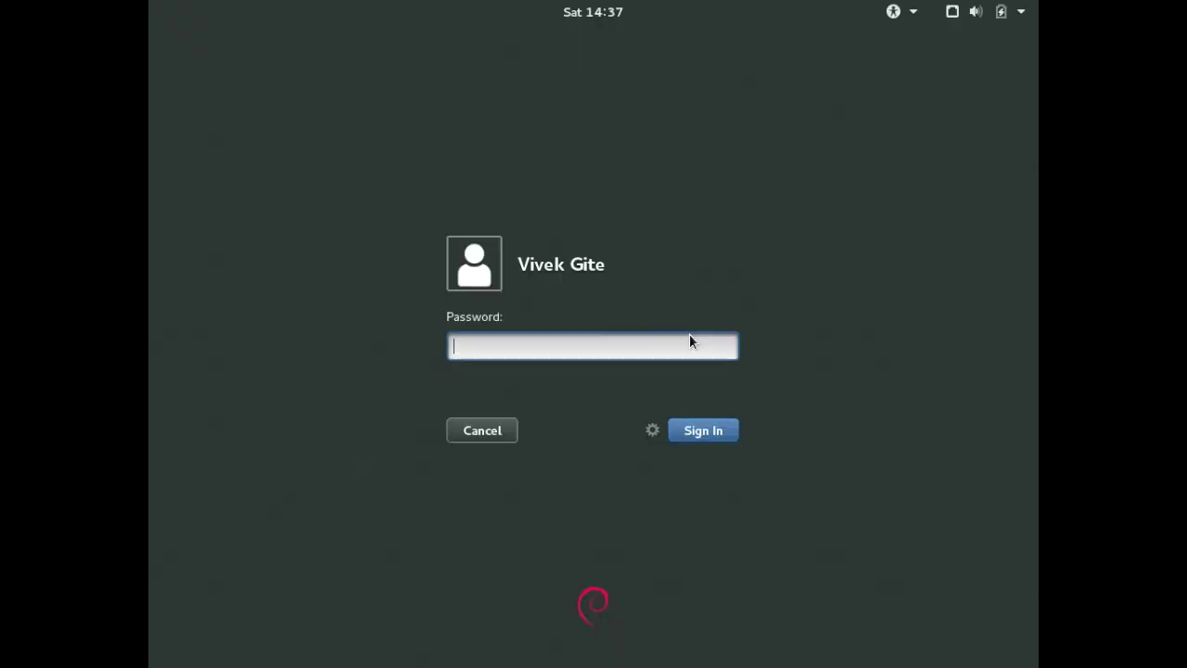
Enter the account password, sign in to the Xfce Session, and turn off further connection-established notifications.
{"action": "type", "text": "*******"}
{"action": "left_click", "coordinate": [652, 430]}
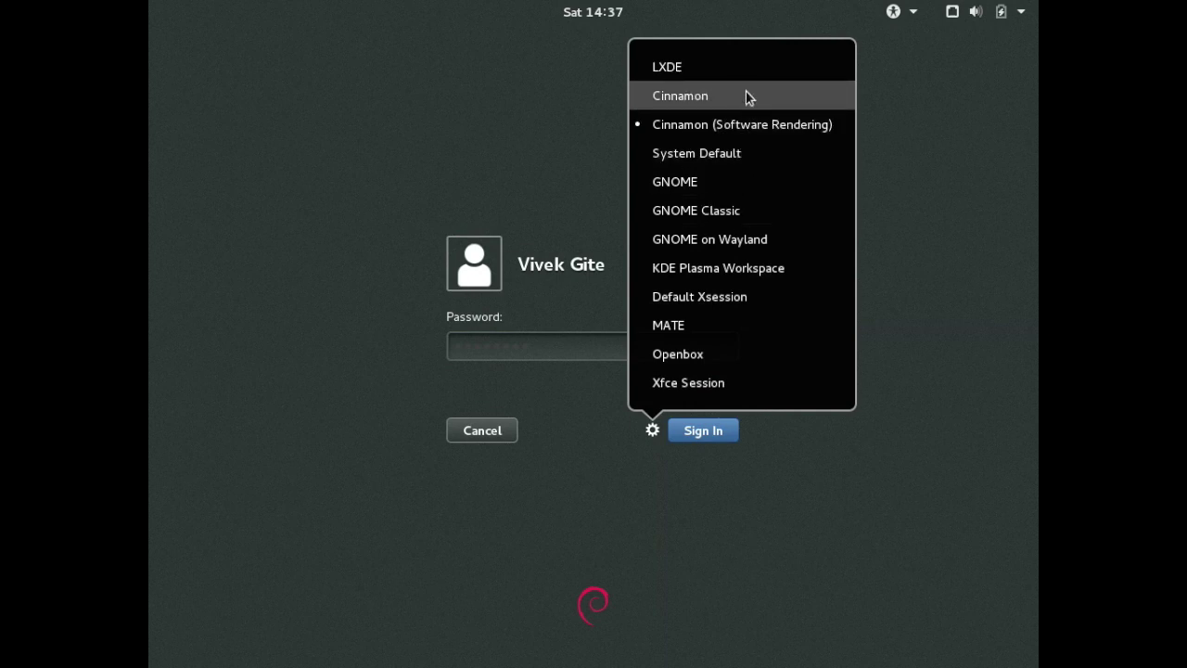
{"action": "left_click", "coordinate": [748, 382]}
{"action": "left_click", "coordinate": [719, 435]}
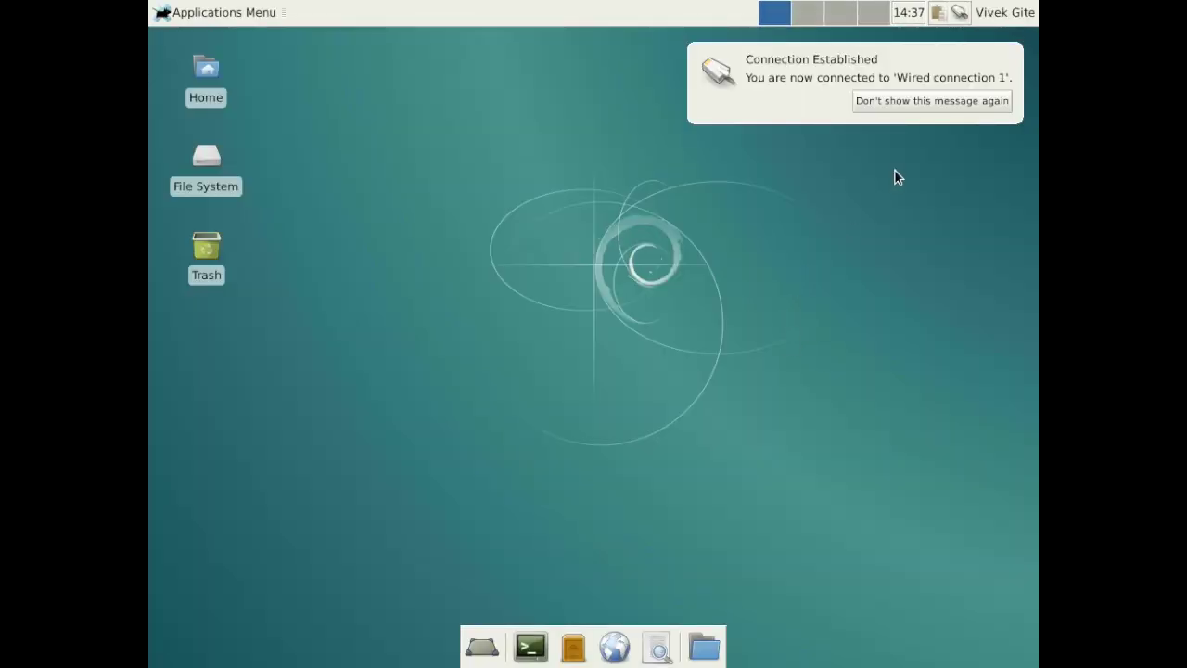
{"action": "left_click", "coordinate": [953, 109]}
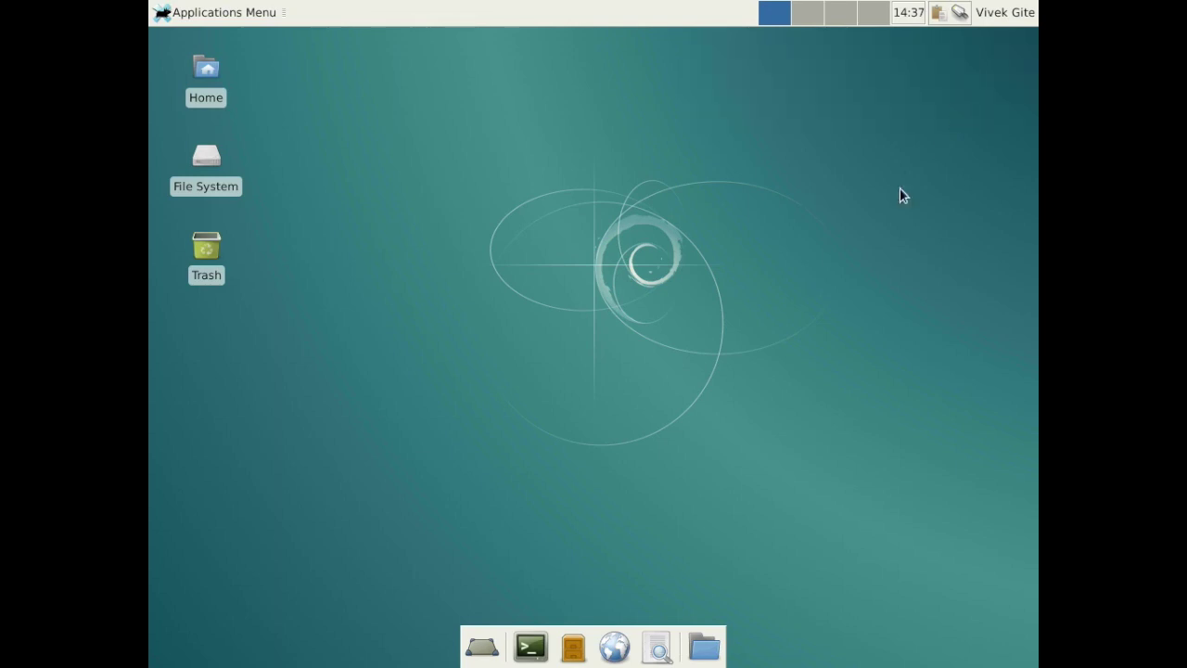
Open a terminal in Xfce, show the Debian release information with lsb_release -a, and close the terminal.
{"action": "left_click", "coordinate": [542, 645]}
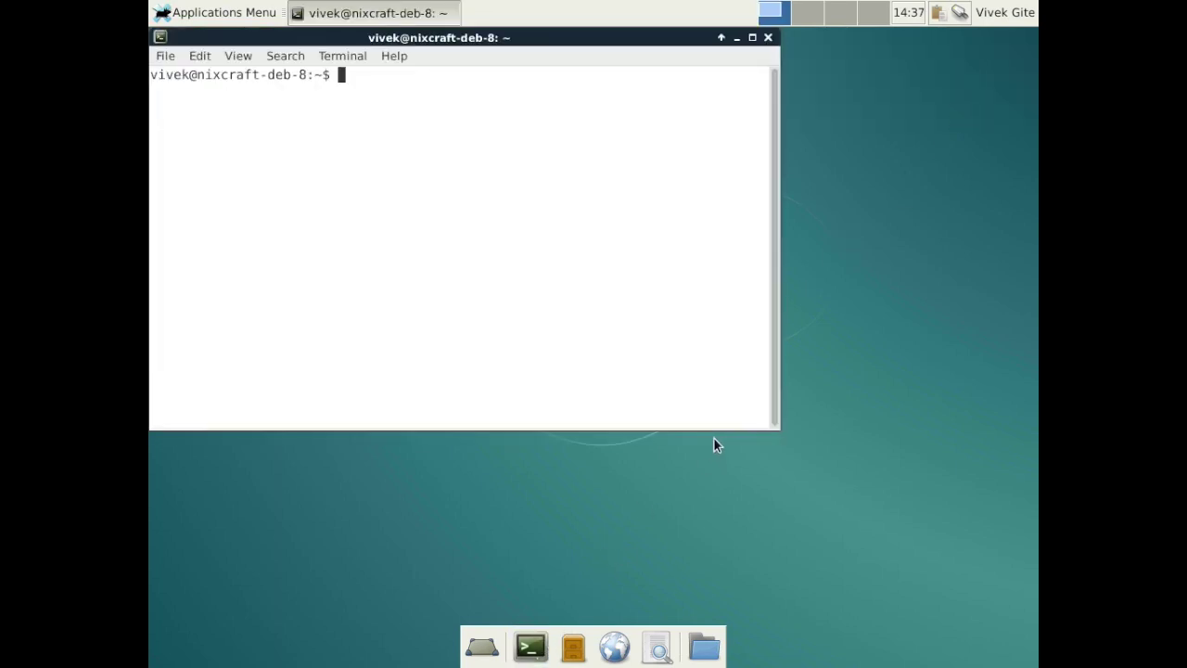
{"action": "type", "text": "lsb_release -a"}
{"action": "key", "text": "Return"}
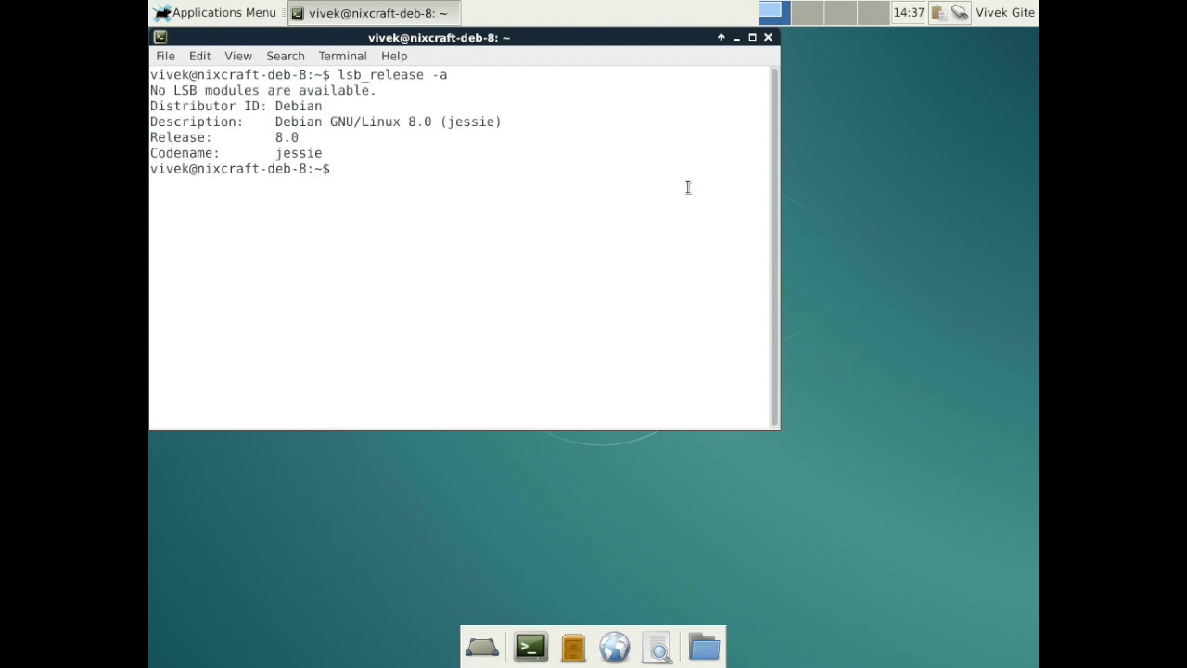
{"action": "left_click_drag", "start_coordinate": [698, 35], "coordinate": [782, 107]}
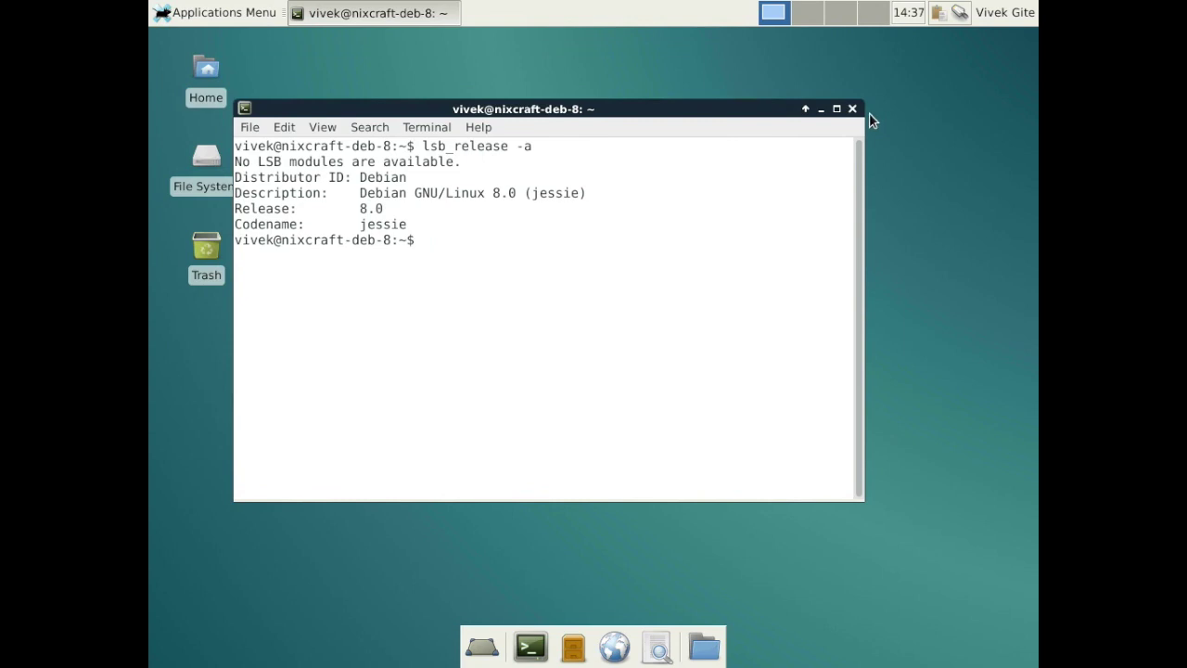
{"action": "left_click", "coordinate": [851, 111]}
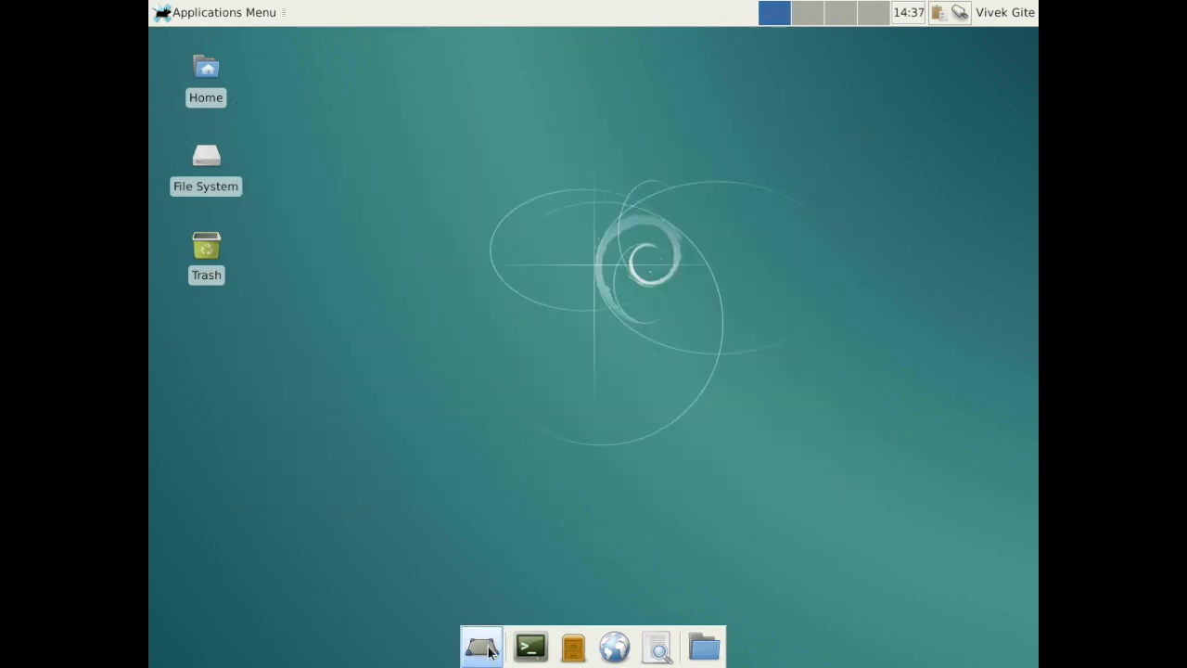
Browse the home folder's subfolders such as Videos from the Xfce dock, and dismiss the list without opening any.
{"action": "left_click", "coordinate": [702, 648]}
{"action": "mouse_move", "coordinate": [784, 551]}
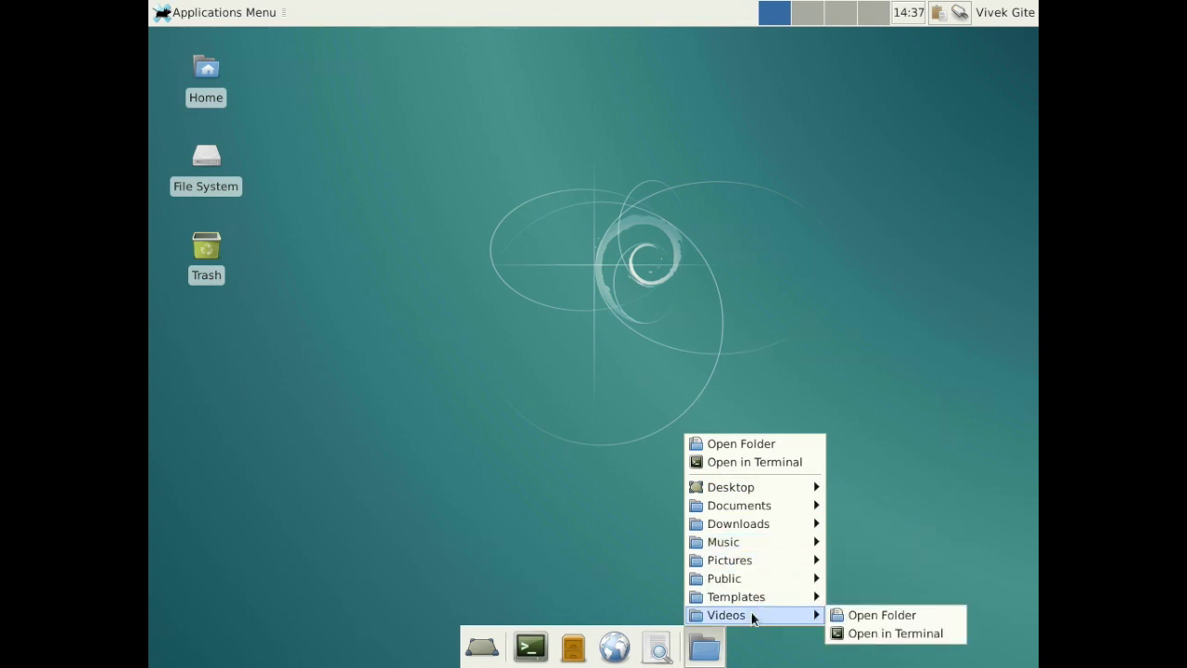
{"action": "mouse_move", "coordinate": [731, 599]}
{"action": "left_click", "coordinate": [537, 452]}
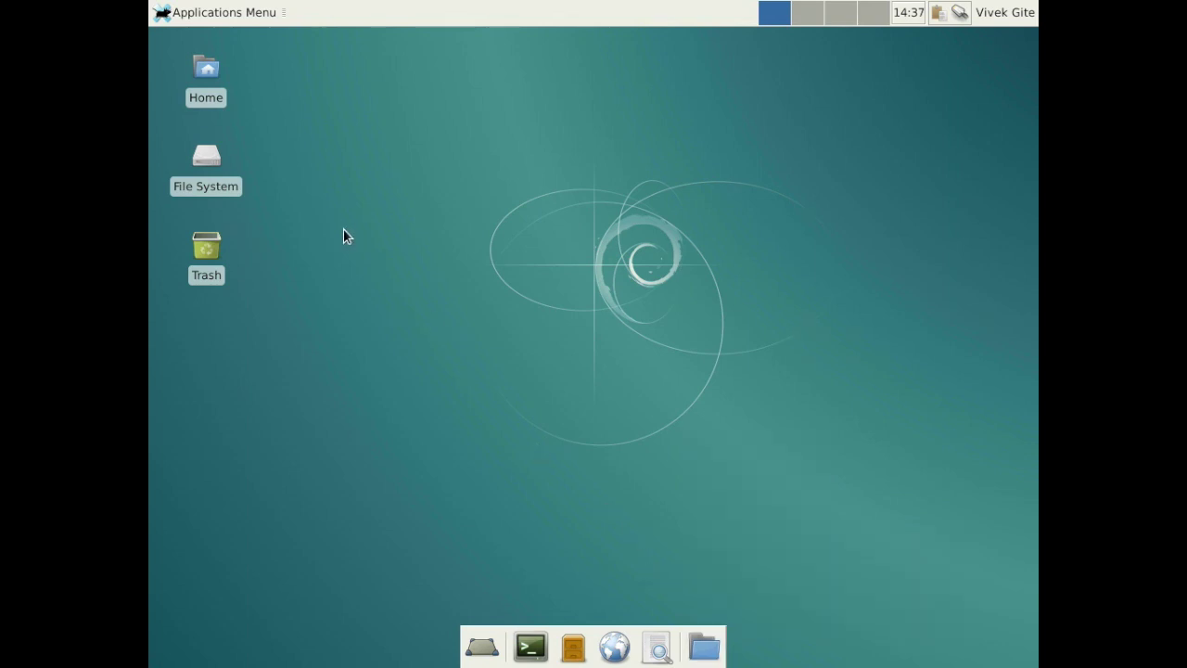
Browse Xfce's application categories, view the About Xfce information, and close its window.
{"action": "left_click", "coordinate": [247, 13]}
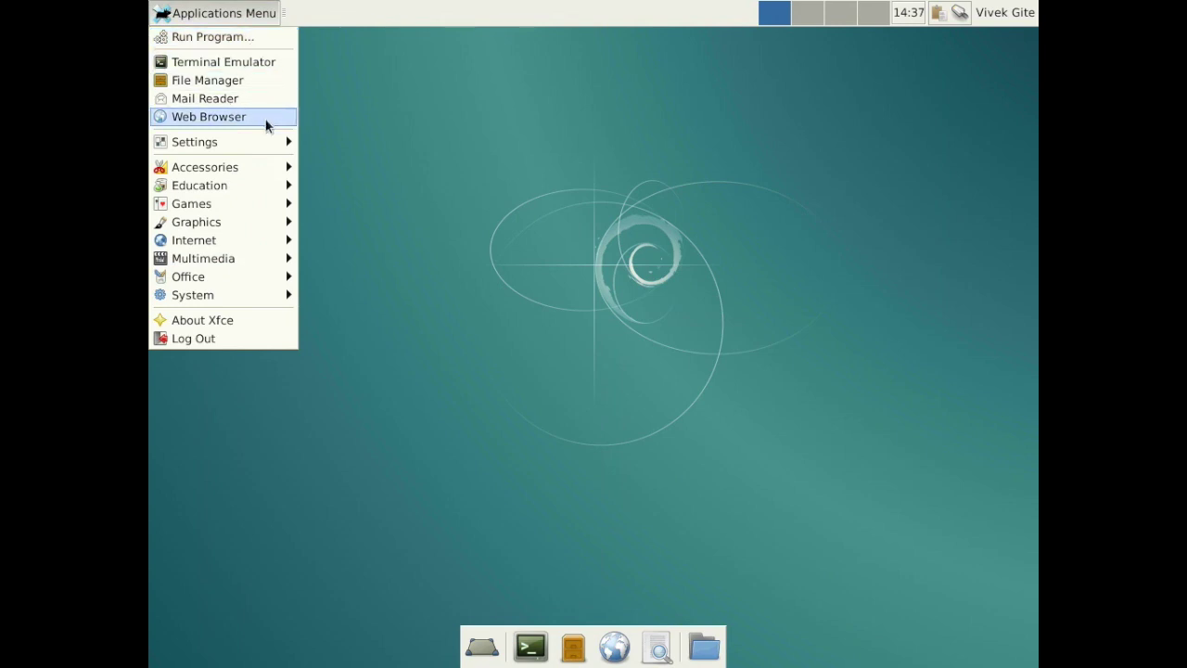
{"action": "mouse_move", "coordinate": [267, 151]}
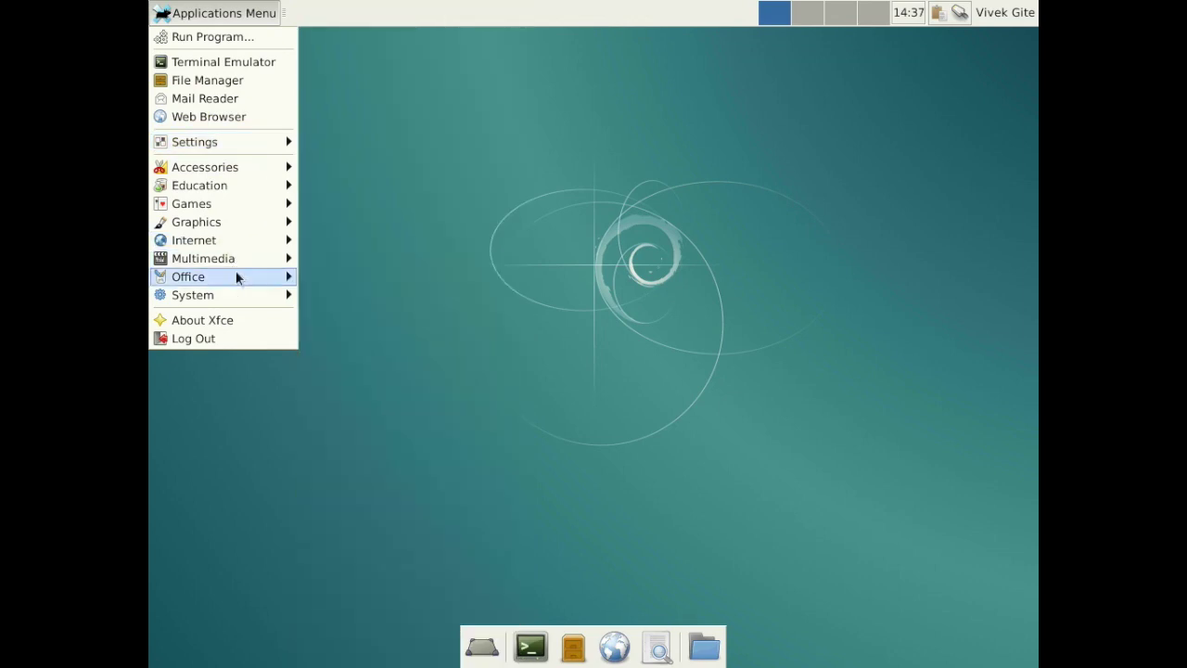
{"action": "left_click", "coordinate": [236, 321]}
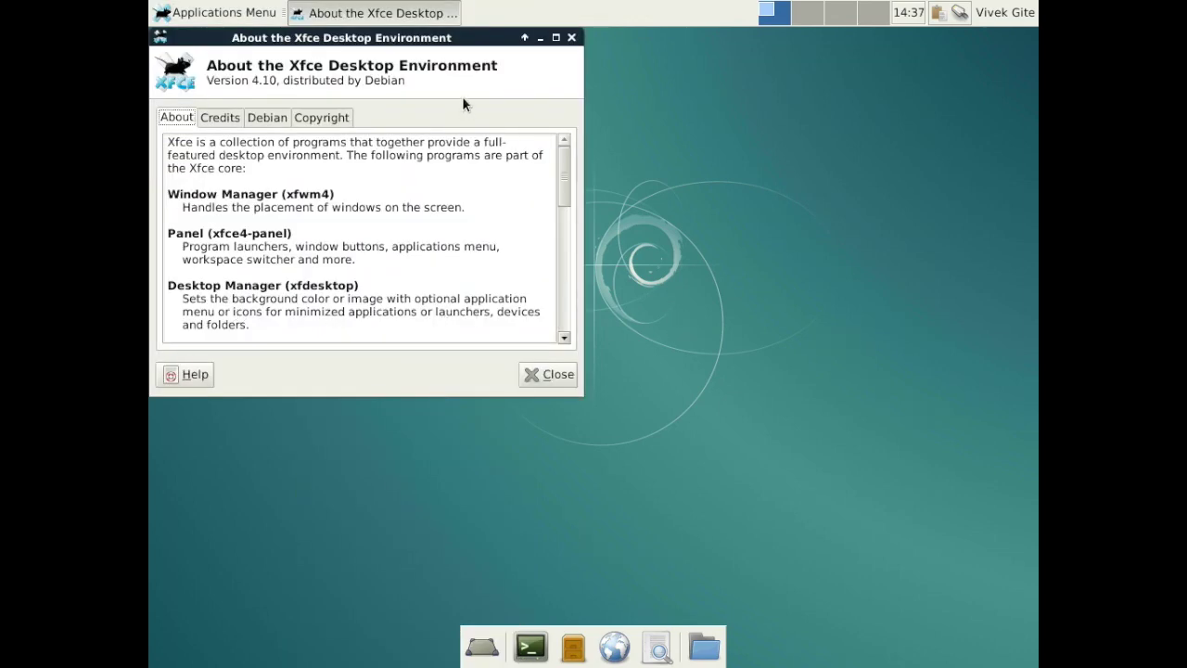
{"action": "left_click_drag", "start_coordinate": [345, 38], "coordinate": [440, 147]}
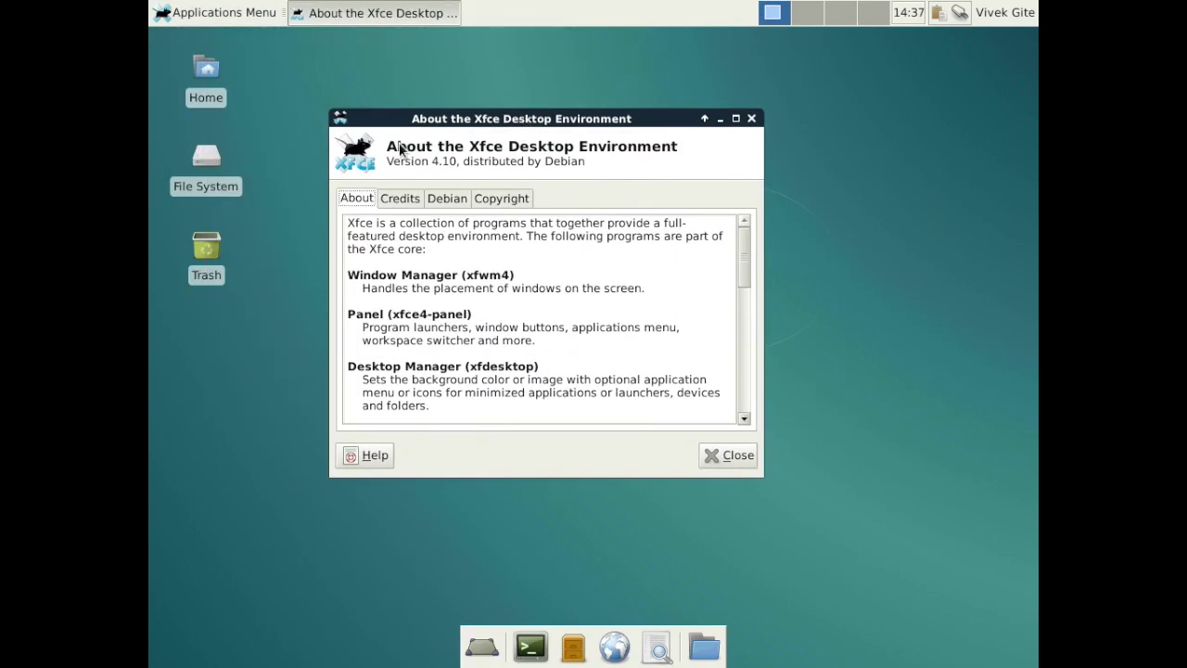
{"action": "left_click", "coordinate": [731, 456]}
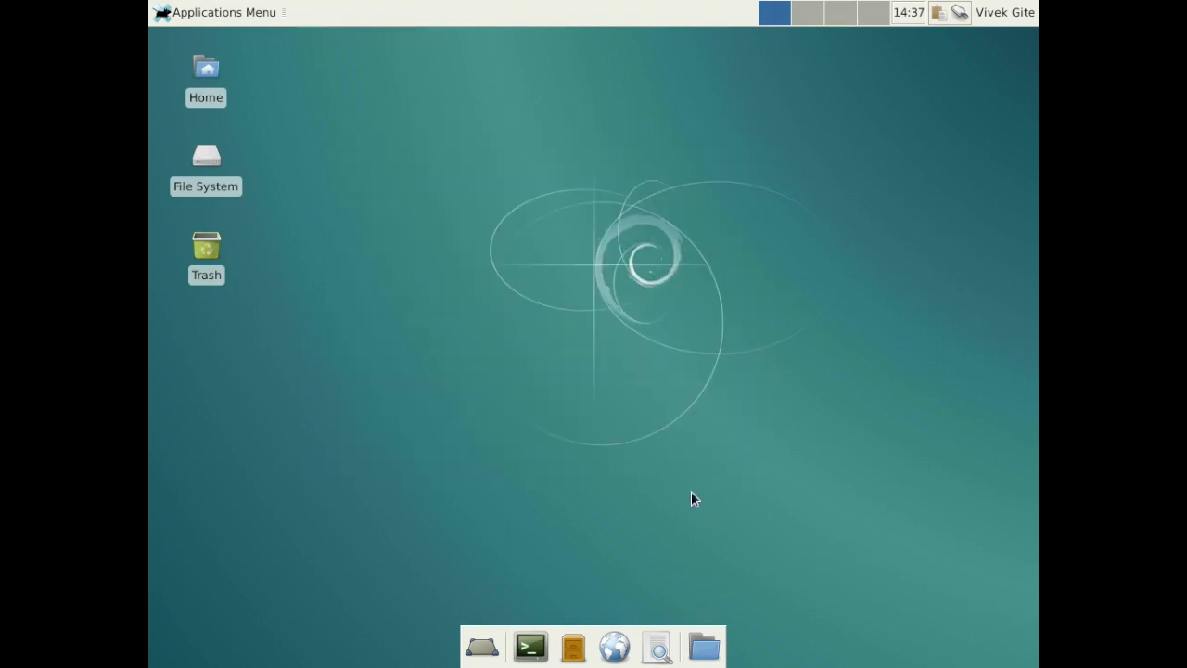
Log out of the Xfce session with saving the session for future logins enabled.
{"action": "left_click", "coordinate": [1007, 13]}
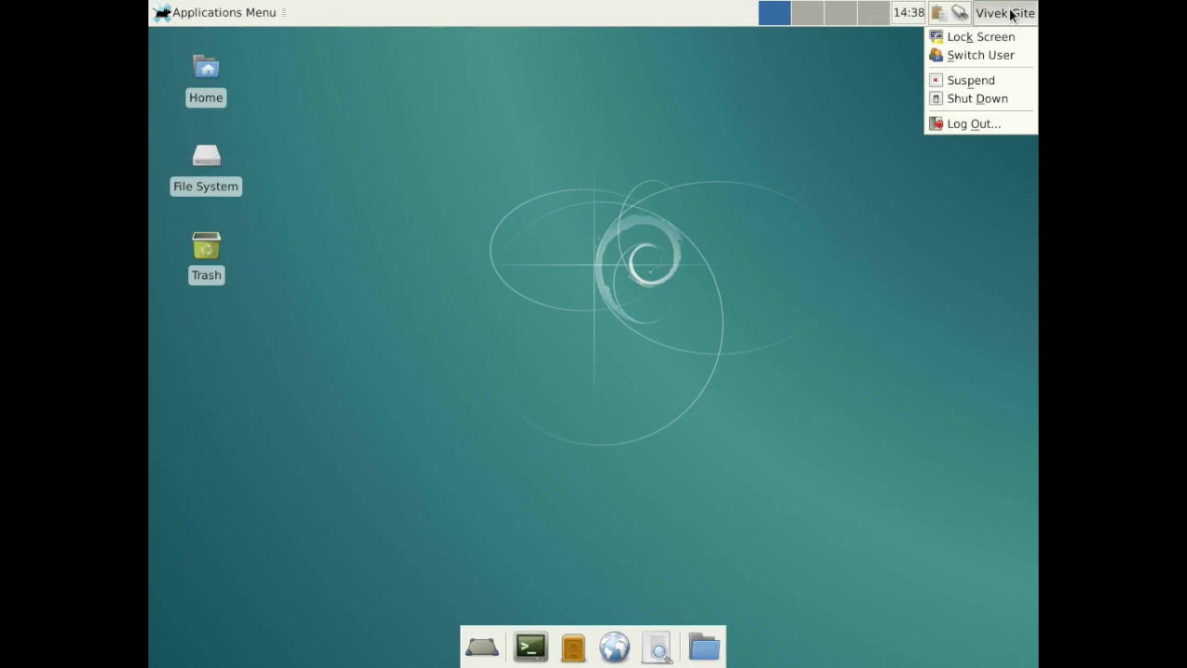
{"action": "left_click", "coordinate": [981, 124]}
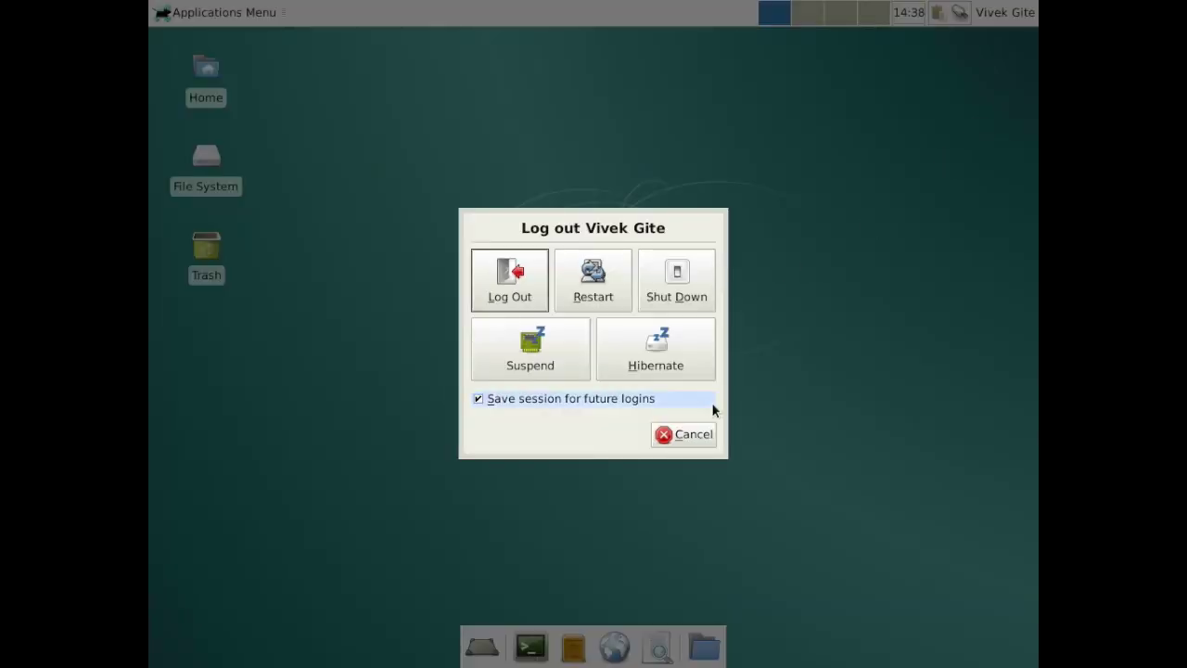
{"action": "left_click", "coordinate": [523, 297]}
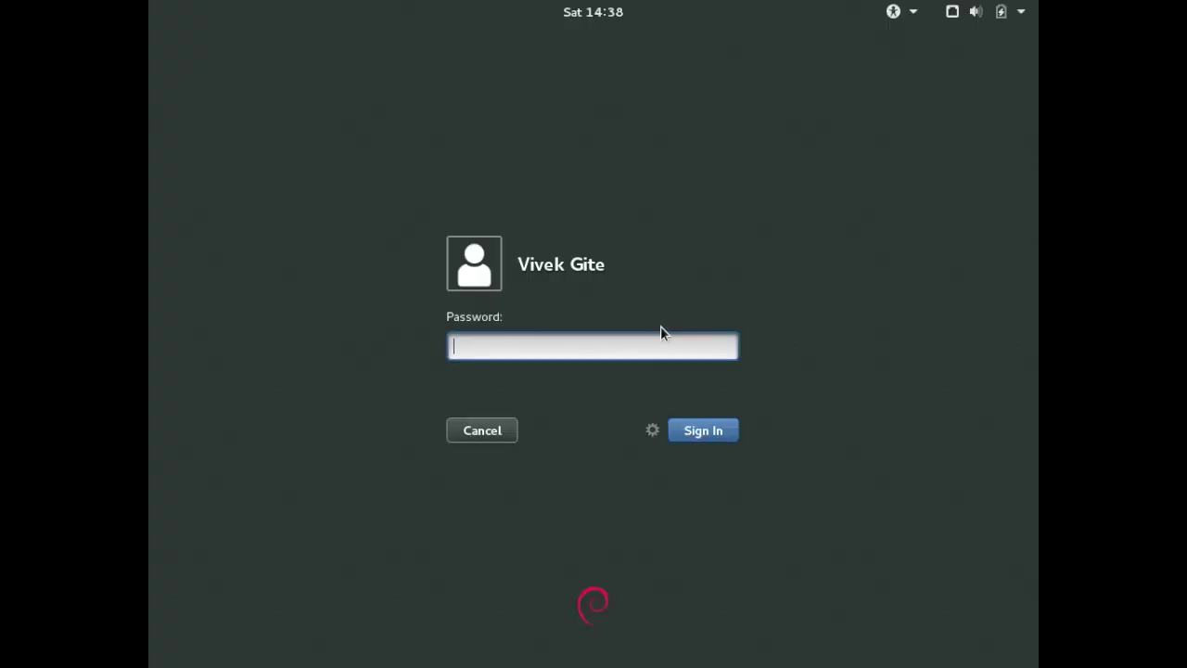
Enter the account password, choose the KDE Plasma Workspace session, and sign in.
{"action": "type", "text": "********"}
{"action": "left_click", "coordinate": [656, 424]}
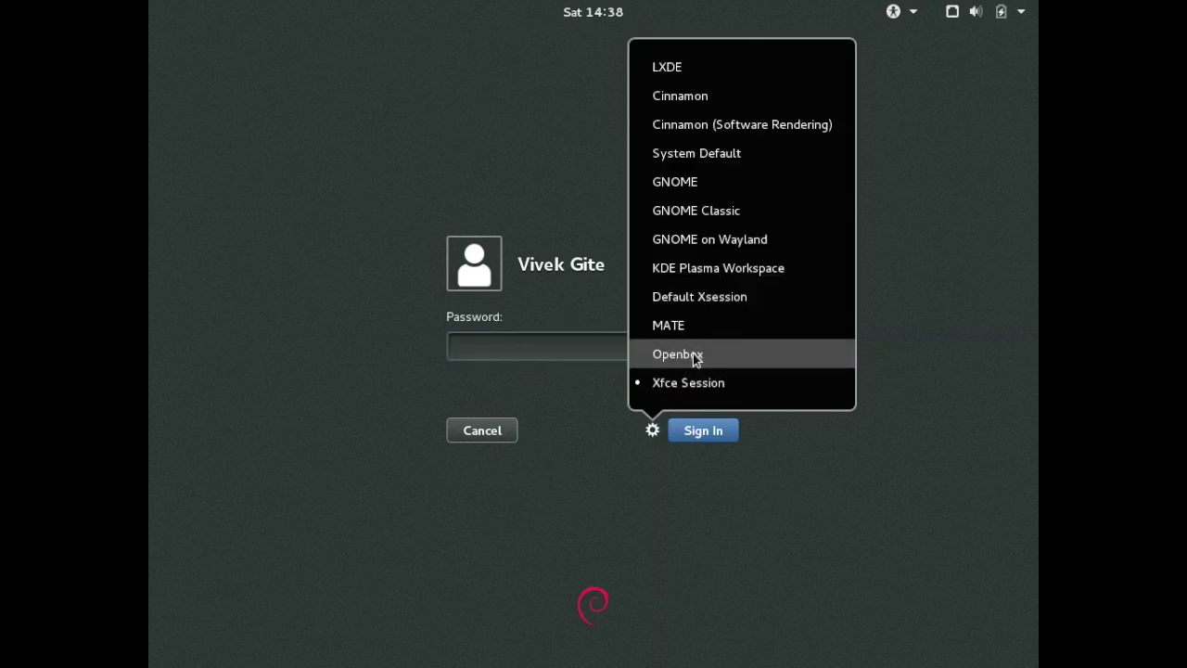
{"action": "left_click", "coordinate": [754, 268]}
{"action": "left_click", "coordinate": [705, 427]}
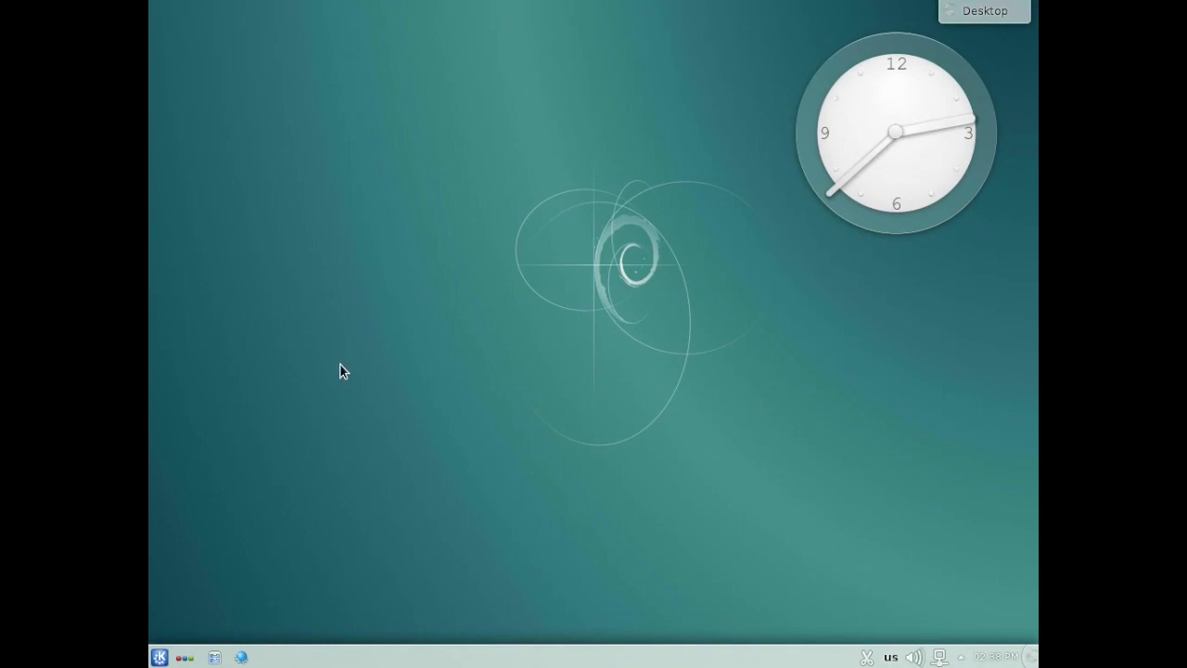
Look through the KDE launcher's Applications, Computer, Recently Used and Leave sections, and open the KDE website in Konqueror.
{"action": "left_click", "coordinate": [159, 656]}
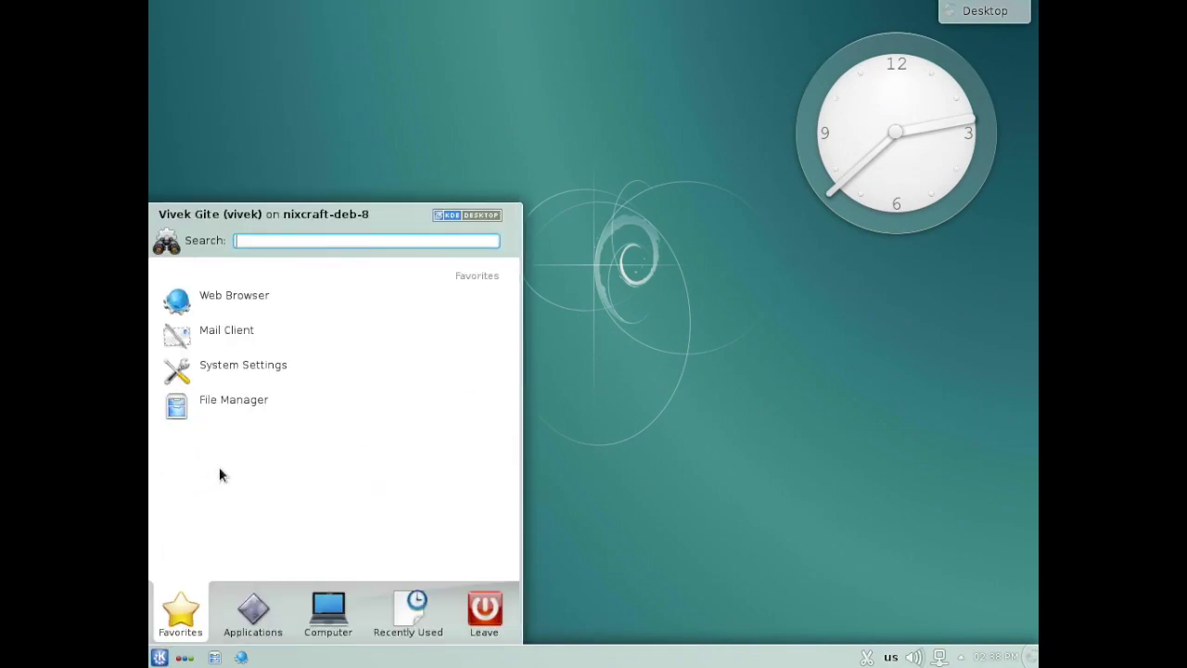
{"action": "left_click", "coordinate": [255, 614]}
{"action": "left_click", "coordinate": [330, 617]}
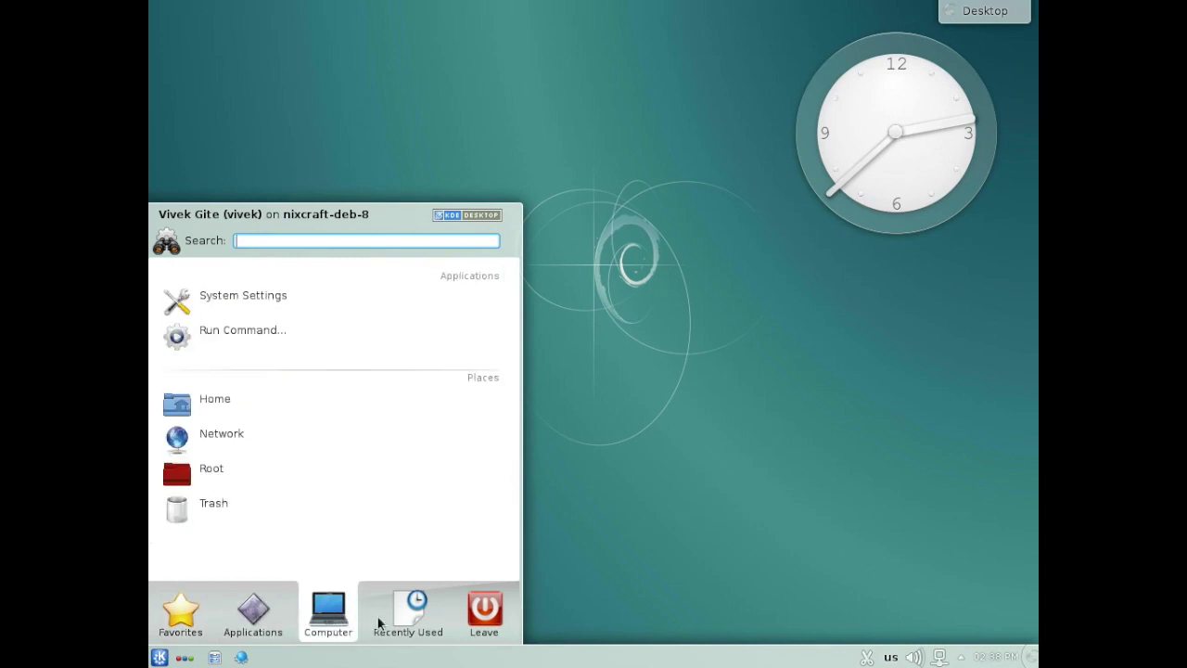
{"action": "left_click", "coordinate": [417, 621]}
{"action": "left_click", "coordinate": [485, 621]}
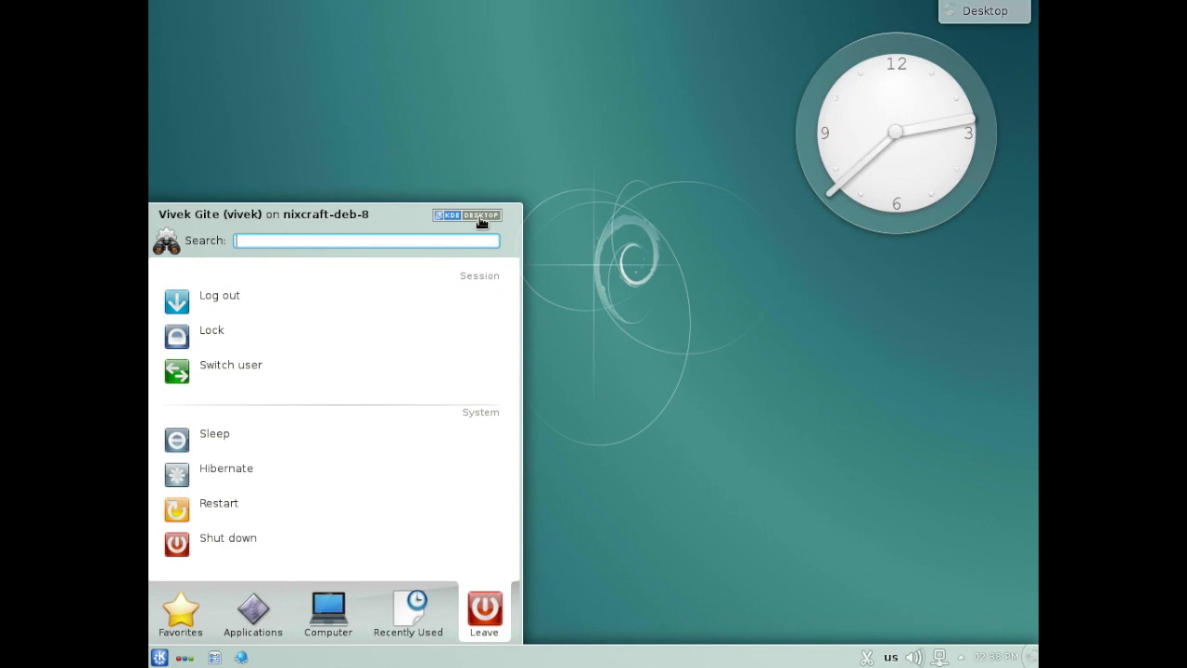
{"action": "key", "text": "Escape"}
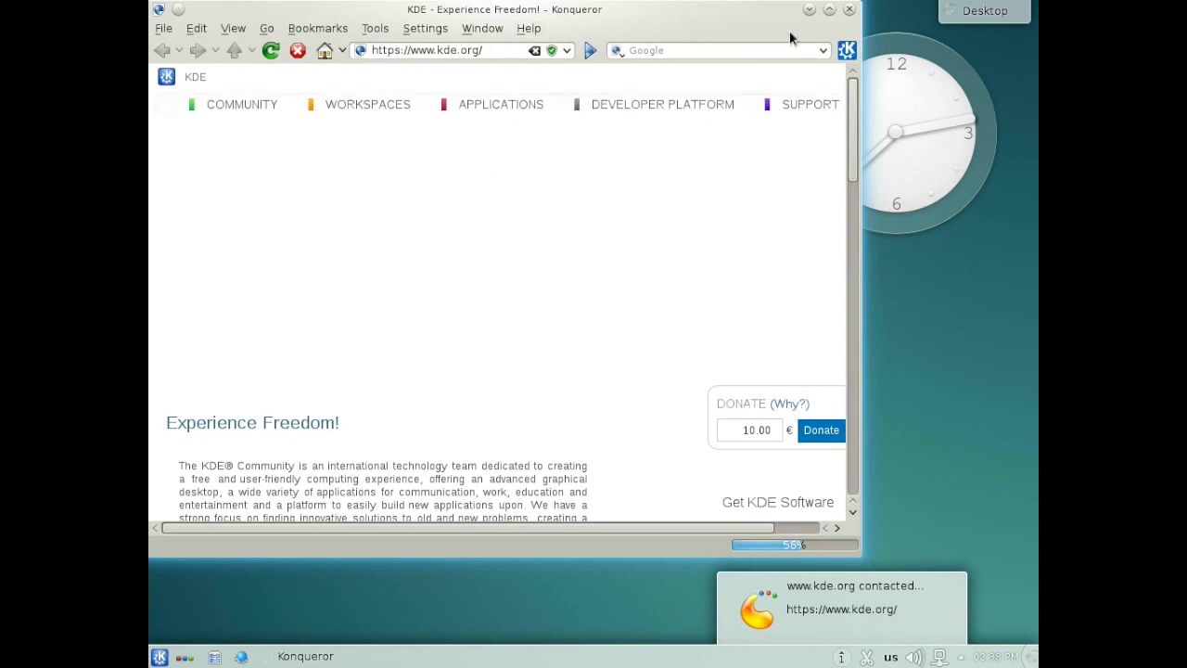
Reposition the Konqueror window, load cyberciti.biz in it, and close the browser.
{"action": "left_click_drag", "start_coordinate": [714, 13], "coordinate": [751, 58]}
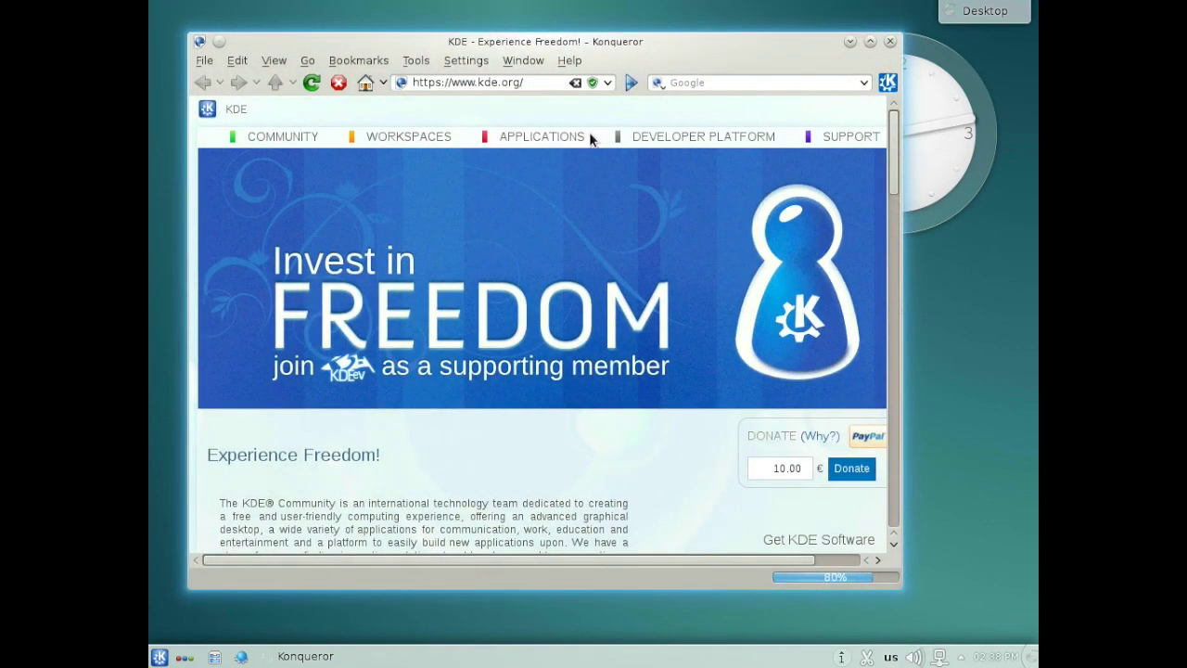
{"action": "left_click", "coordinate": [558, 86]}
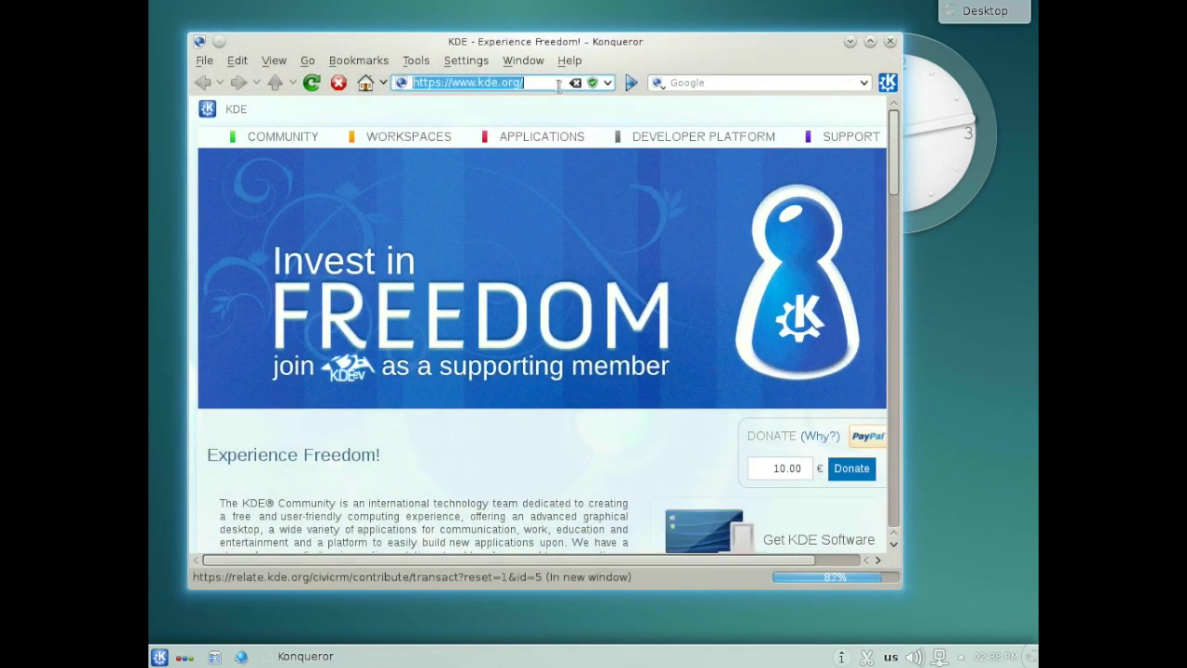
{"action": "type", "text": "cyberciti.bi"}
{"action": "key", "text": "Return"}
{"action": "type", "text": "z"}
{"action": "key", "text": "Return"}
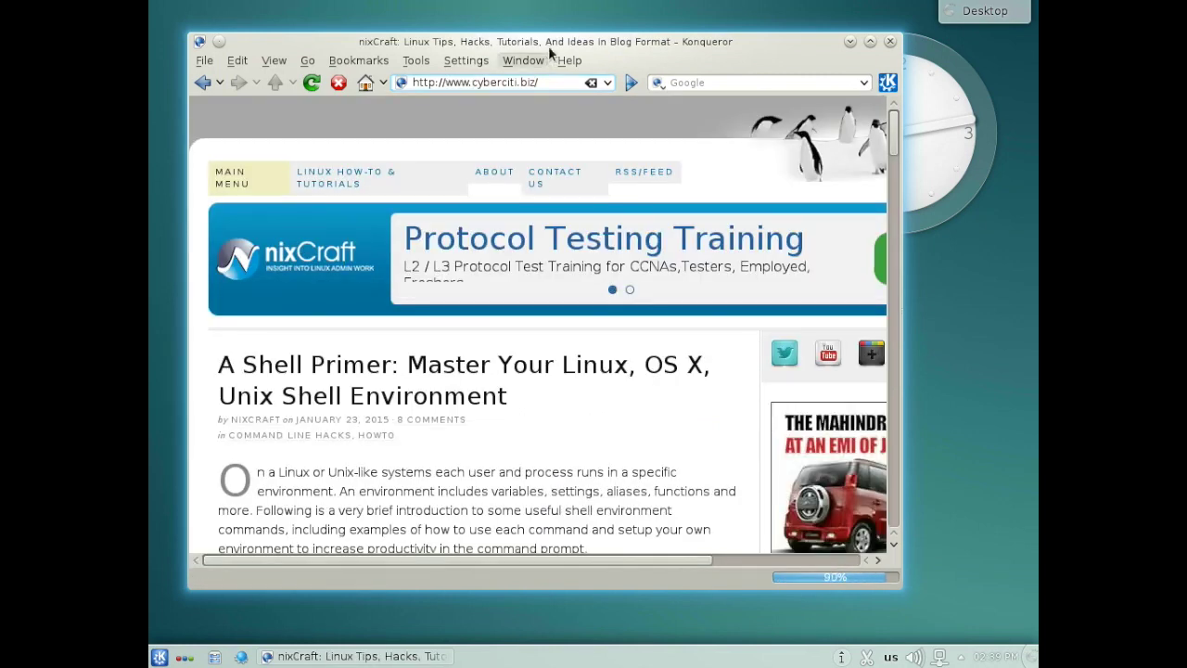
{"action": "left_click", "coordinate": [888, 43]}
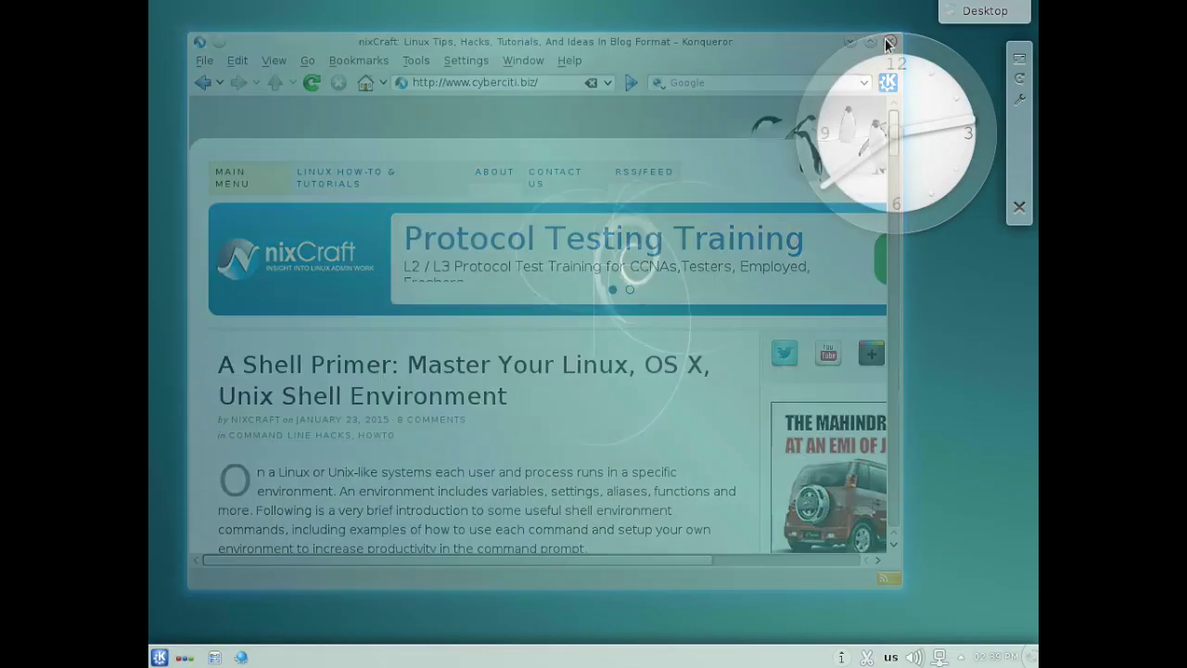
Open the KDE file manager, view the Desktop folder and the Network location, and close the window.
{"action": "left_click", "coordinate": [159, 658]}
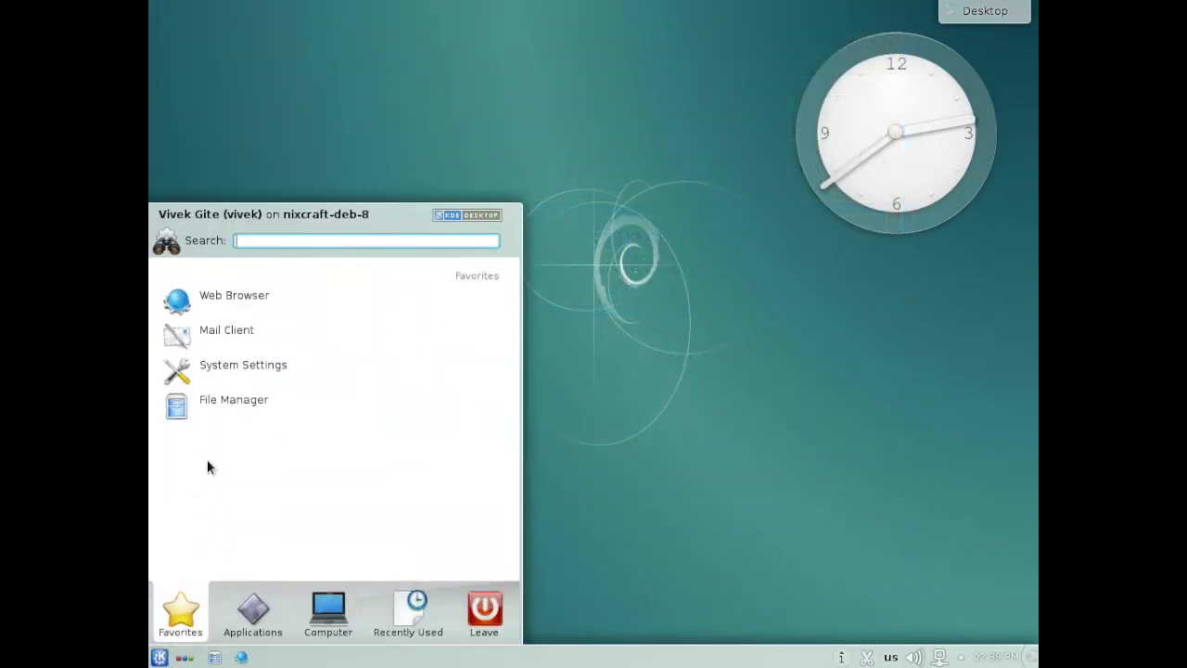
{"action": "left_click", "coordinate": [235, 406]}
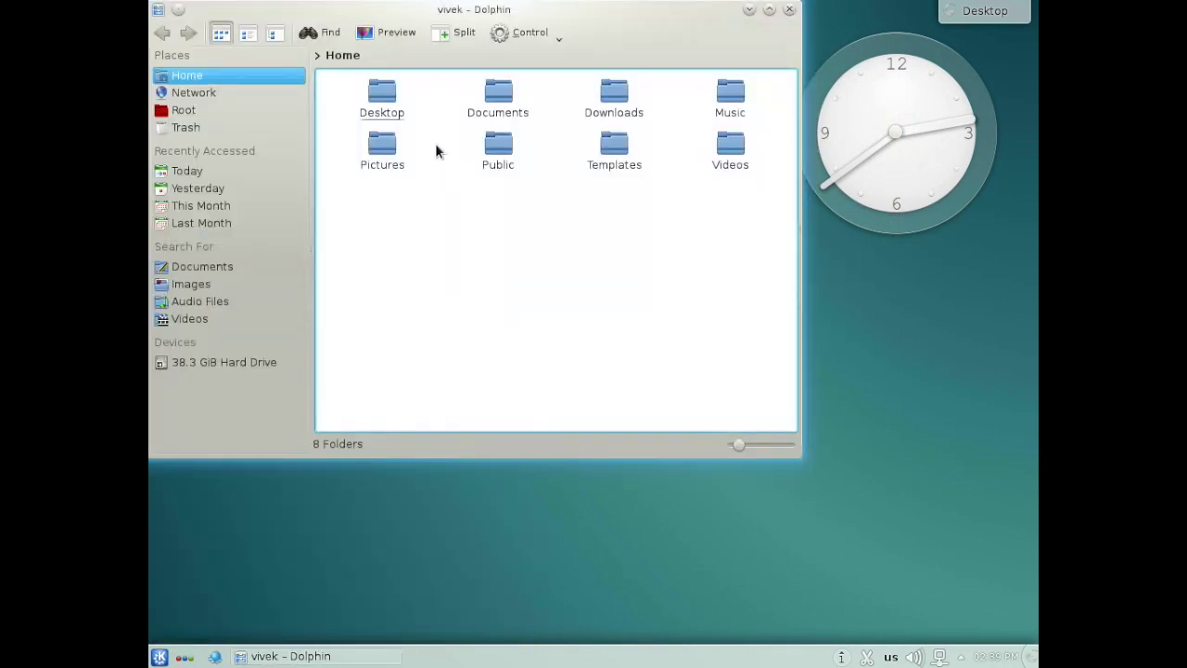
{"action": "left_click", "coordinate": [382, 95]}
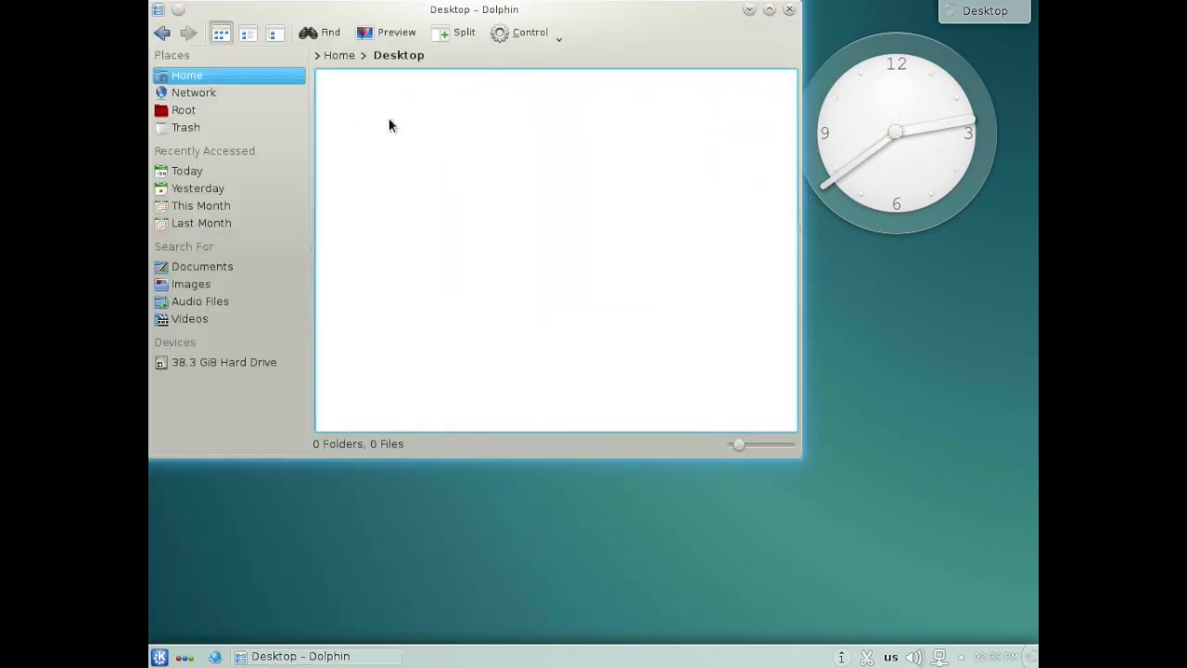
{"action": "left_click", "coordinate": [198, 93]}
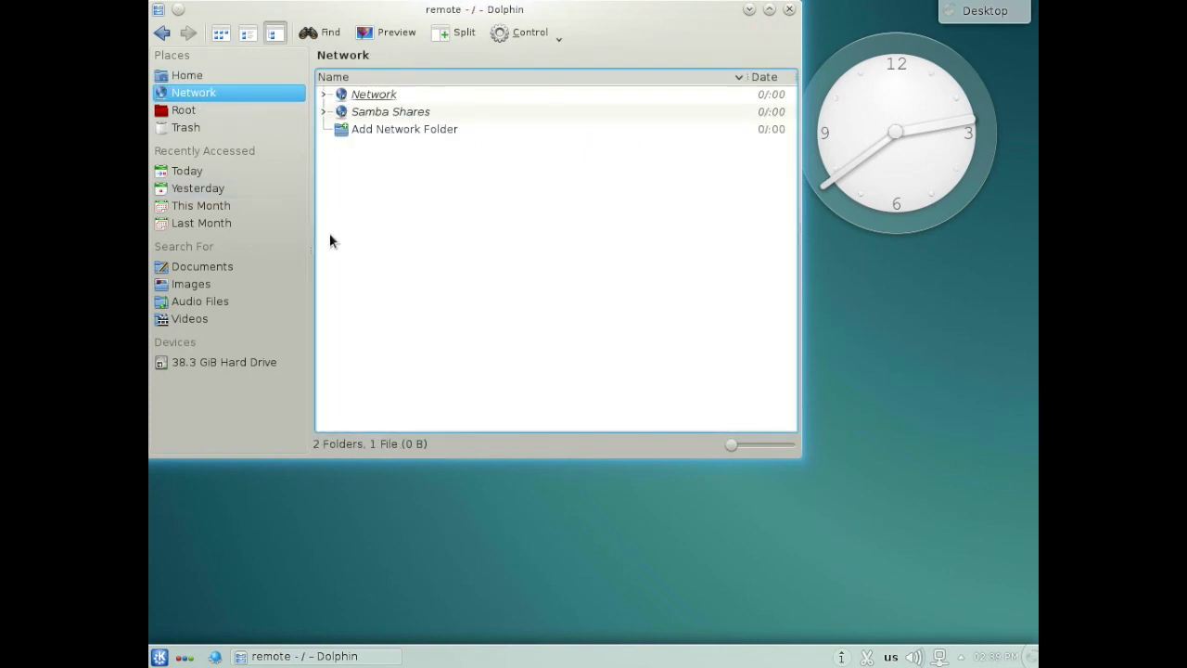
{"action": "left_click", "coordinate": [789, 10]}
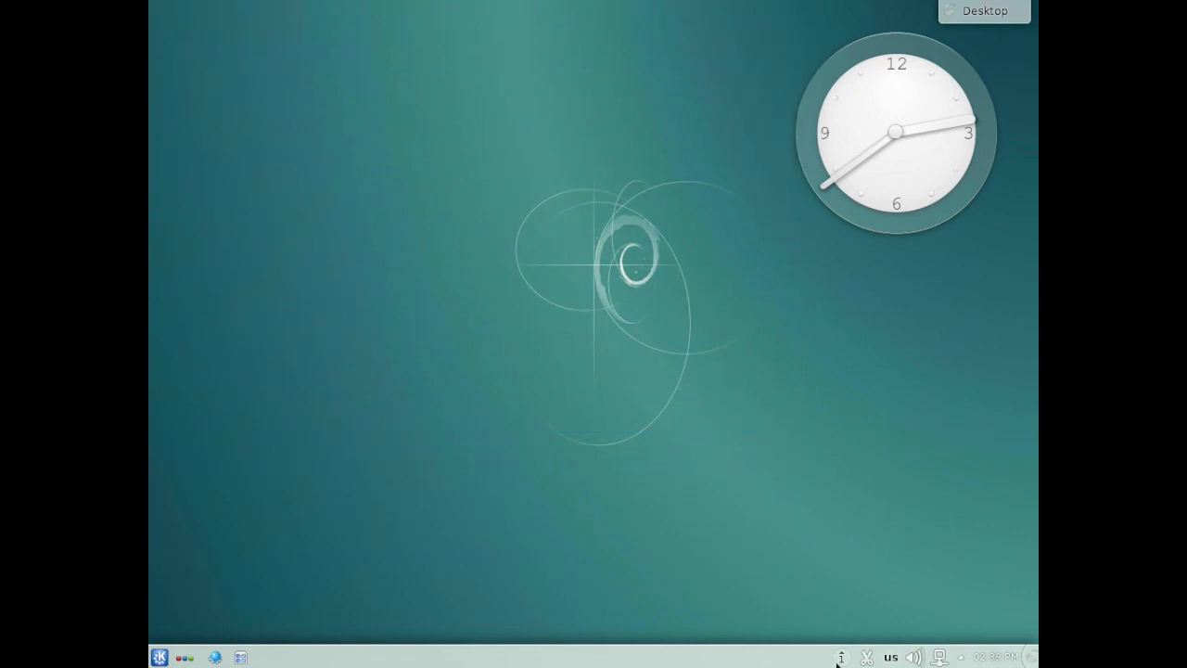
Launch the web browser in KDE and display the desktop activities.
{"action": "left_click", "coordinate": [215, 658]}
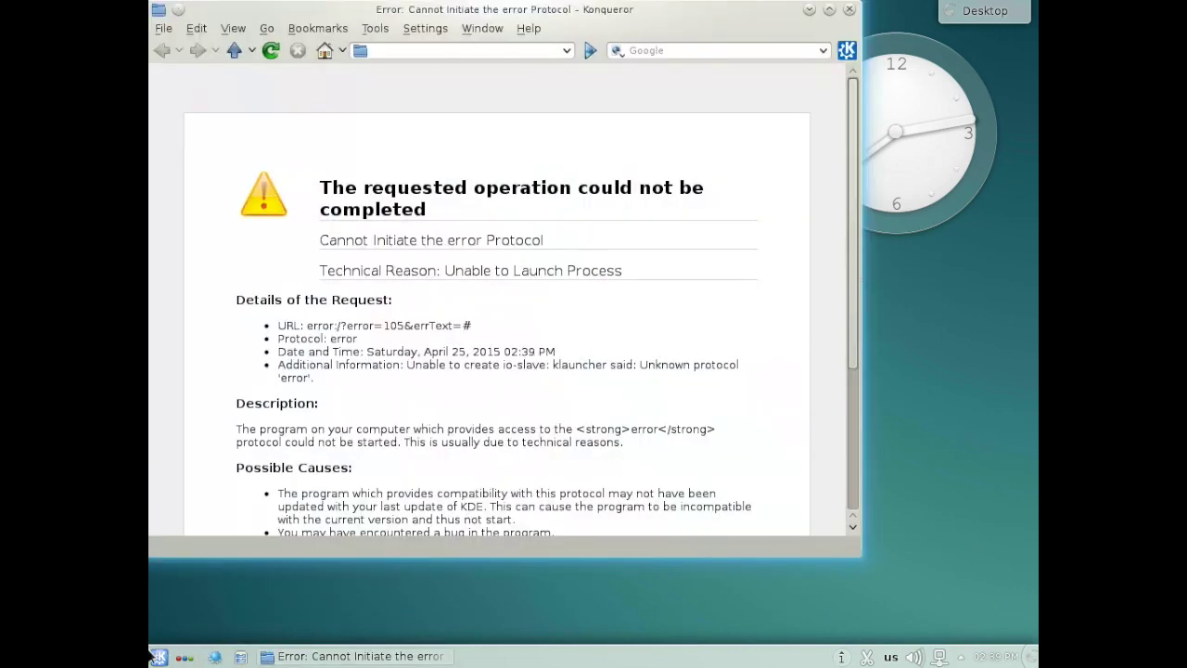
{"action": "left_click", "coordinate": [158, 656]}
{"action": "left_click", "coordinate": [186, 657]}
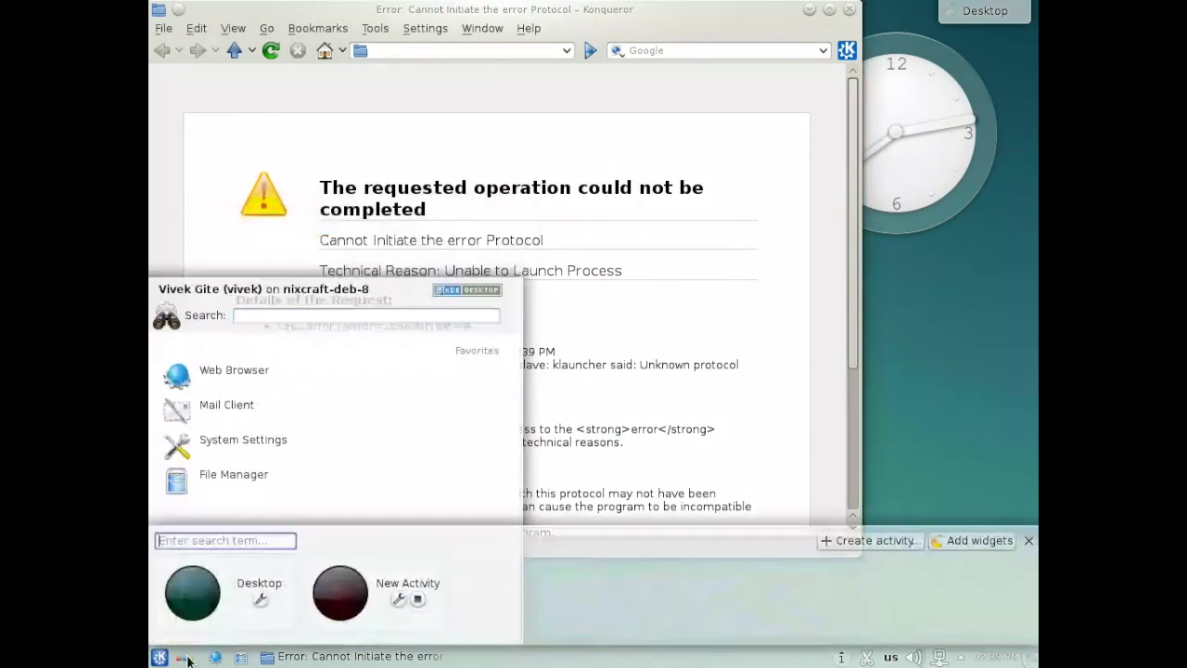
Log out of the KDE Plasma session and confirm the logout.
{"action": "left_click", "coordinate": [159, 656]}
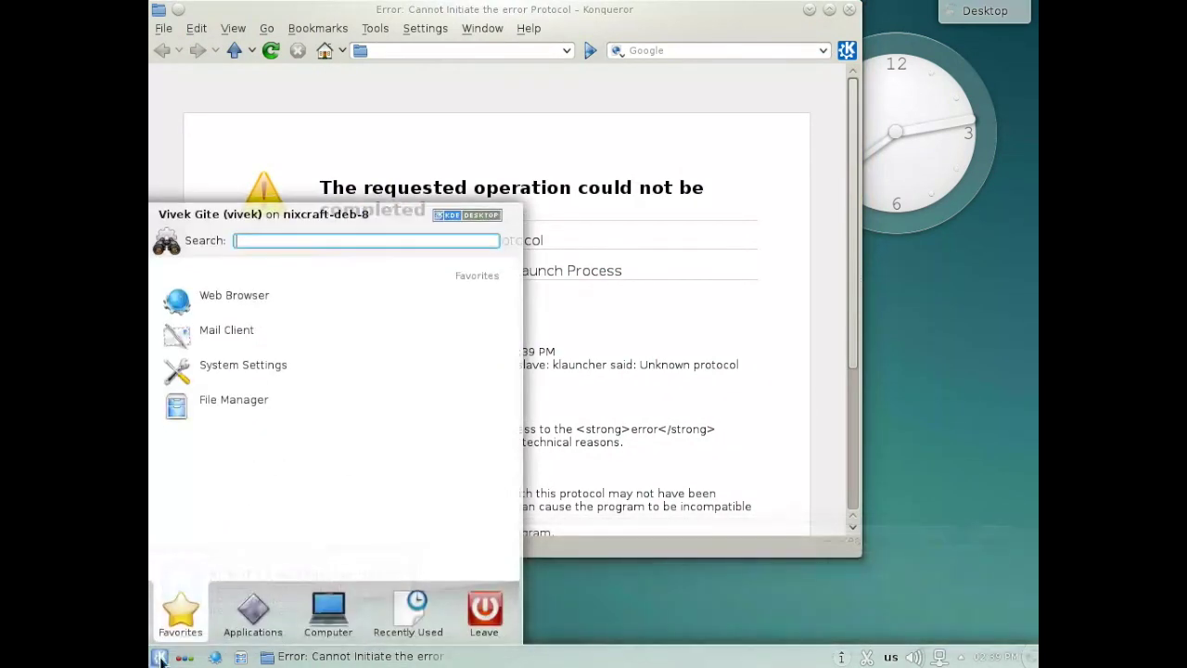
{"action": "mouse_move", "coordinate": [484, 612]}
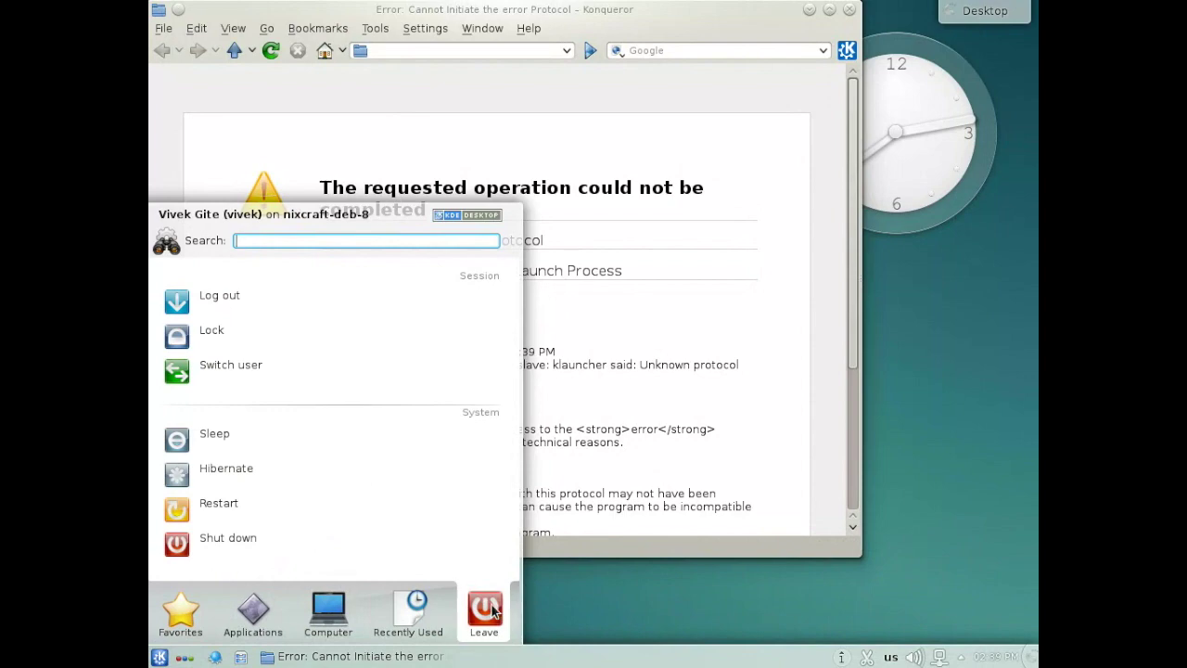
{"action": "left_click", "coordinate": [337, 302]}
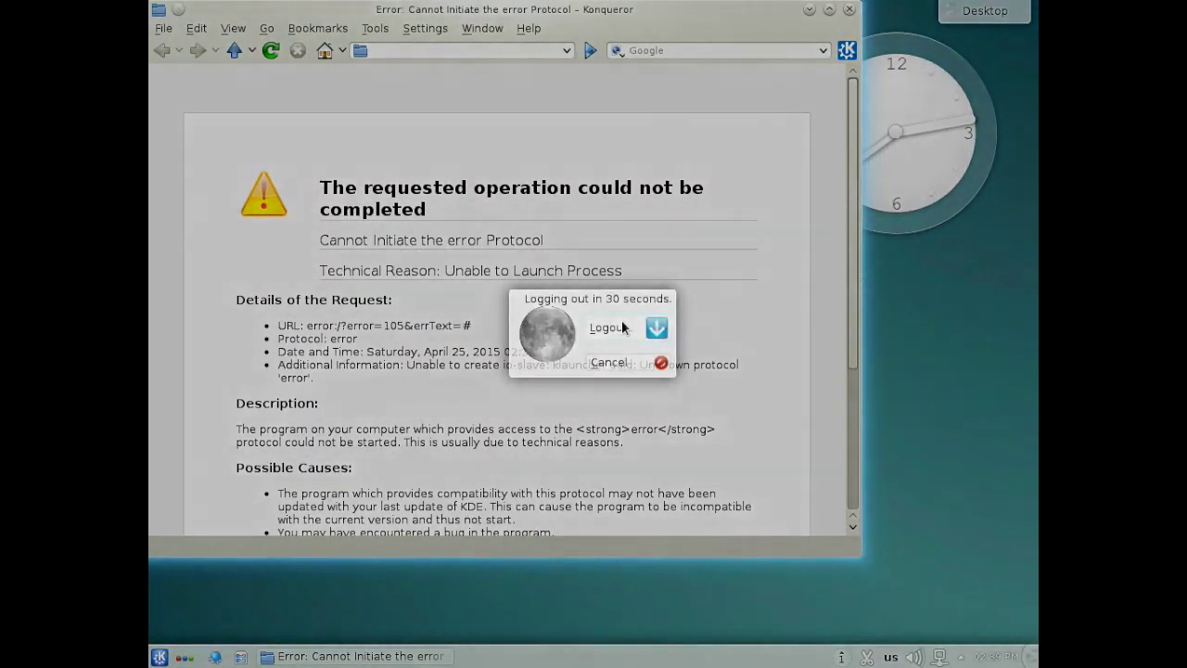
{"action": "left_click", "coordinate": [641, 330]}
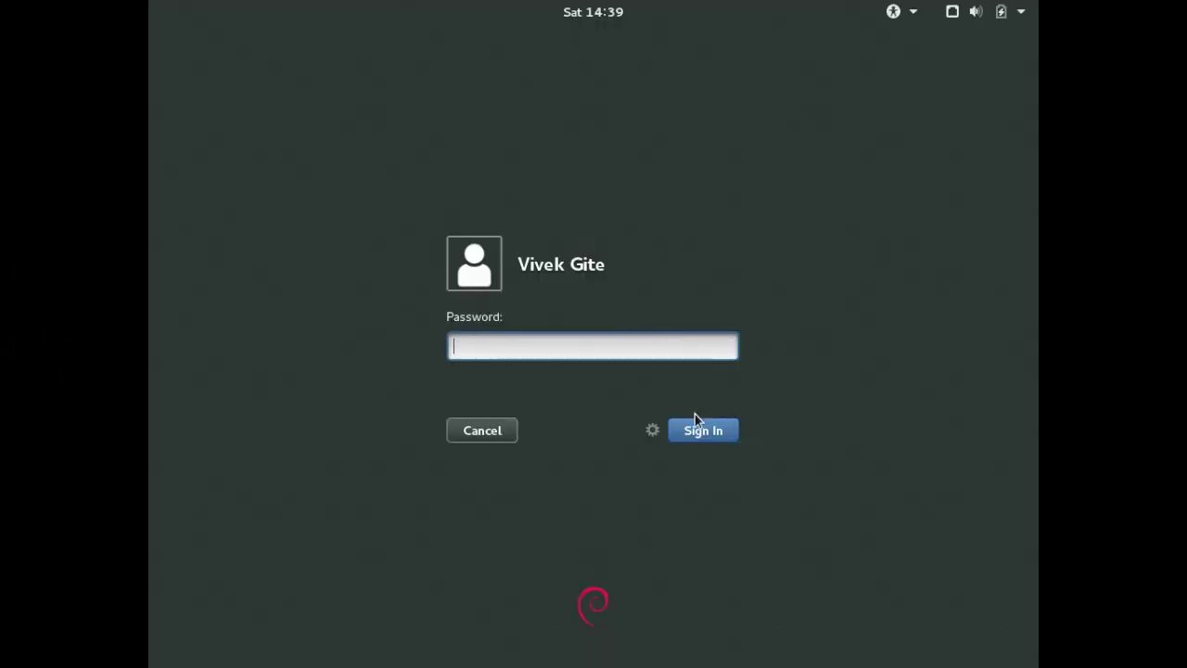
Choose the Openbox session, enter the account password, and sign in.
{"action": "left_click", "coordinate": [652, 432]}
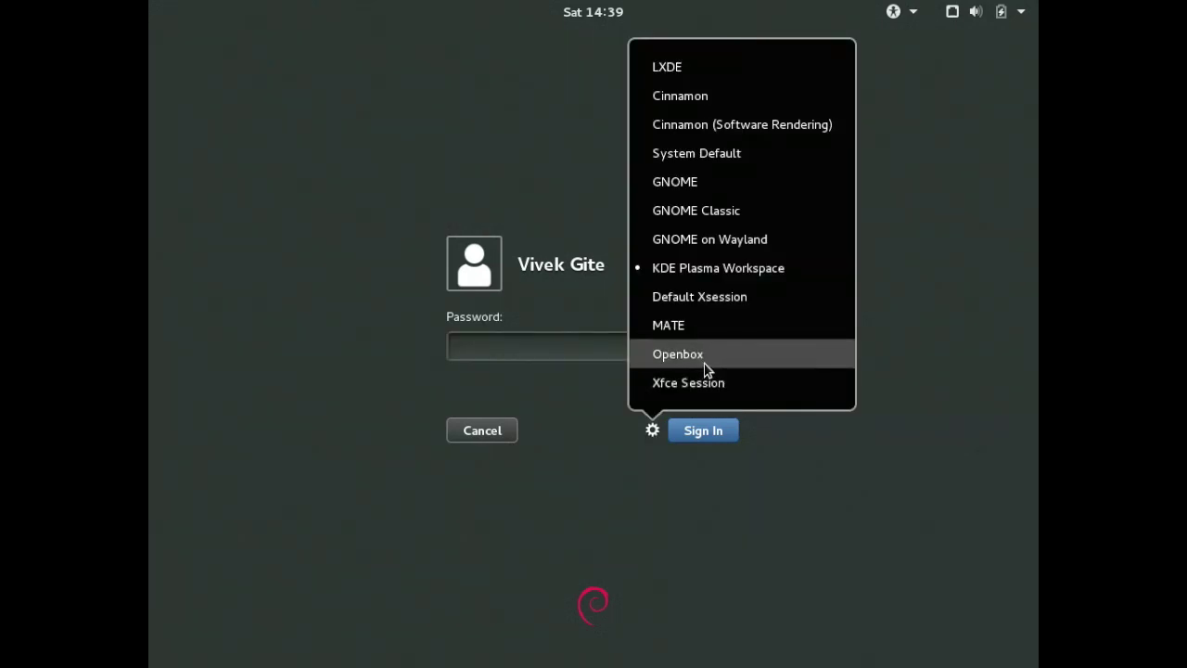
{"action": "left_click", "coordinate": [705, 366]}
{"action": "type", "text": "****"}
{"action": "key", "text": "Return"}
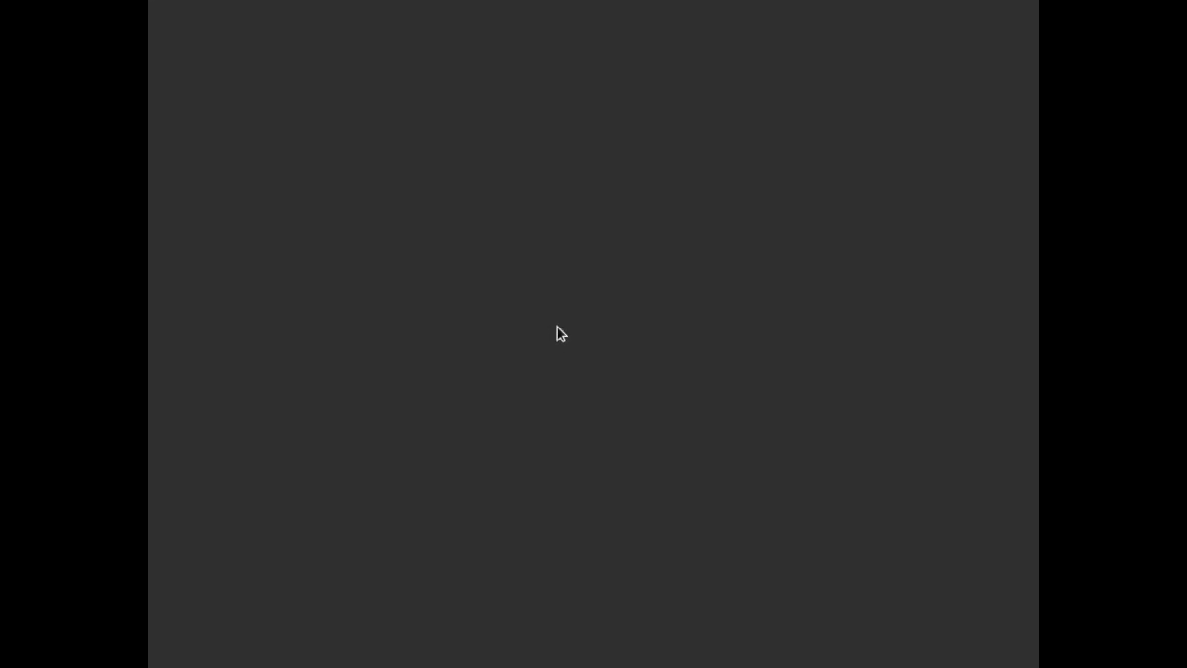
Open a terminal in Openbox, list the home folder with ls, and show the Debian release information with lsb_release -a.
{"action": "right_click", "coordinate": [558, 329]}
{"action": "left_click", "coordinate": [563, 336]}
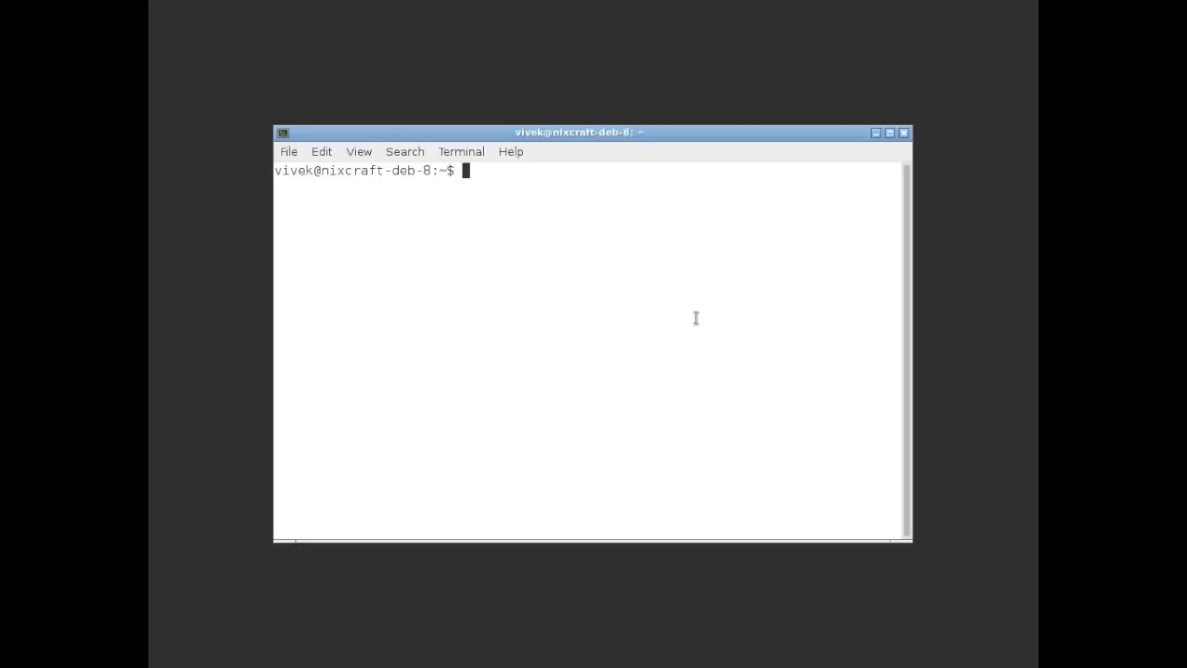
{"action": "type", "text": "ls"}
{"action": "key", "text": "Return"}
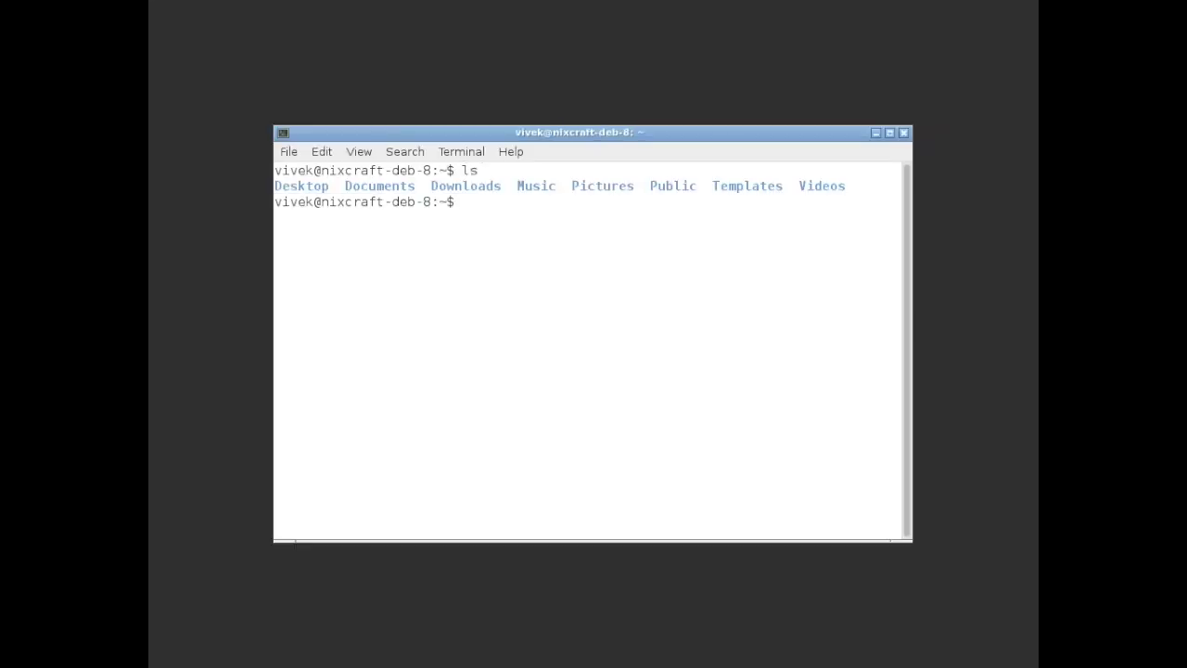
{"action": "type", "text": "lsb_release -a"}
{"action": "key", "text": "Return"}
Run top with the per-CPU usage display, quit it, and clear the terminal.
{"action": "type", "text": "to"}
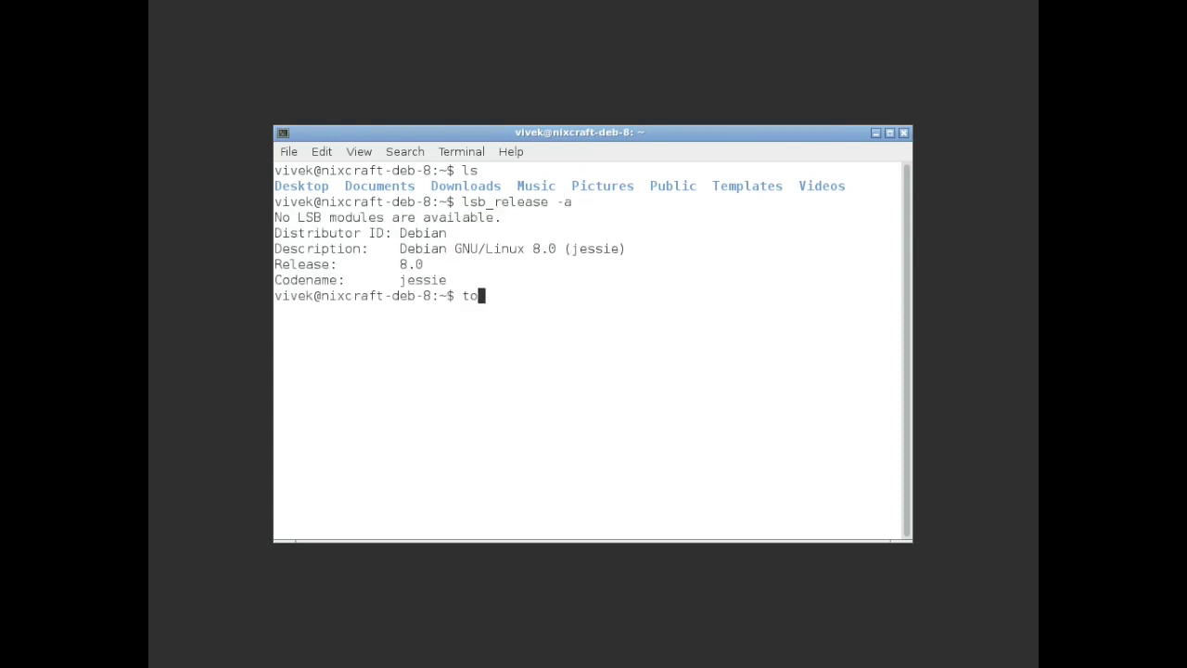
{"action": "type", "text": "p"}
{"action": "key", "text": "Return"}
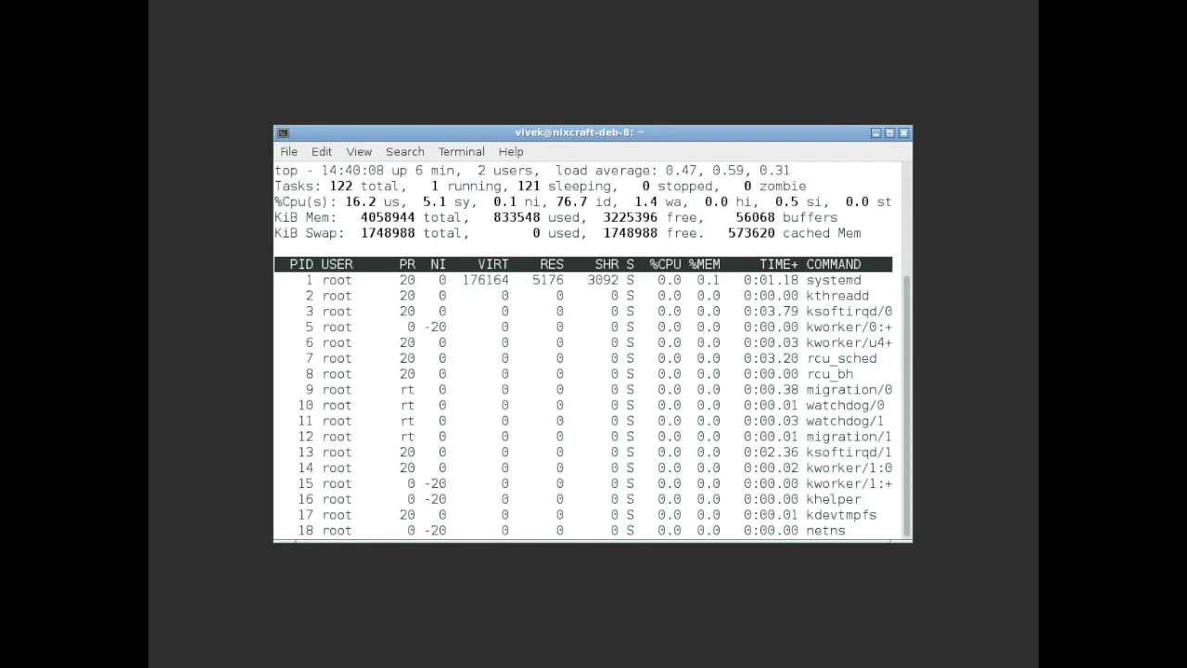
{"action": "key", "text": "1"}
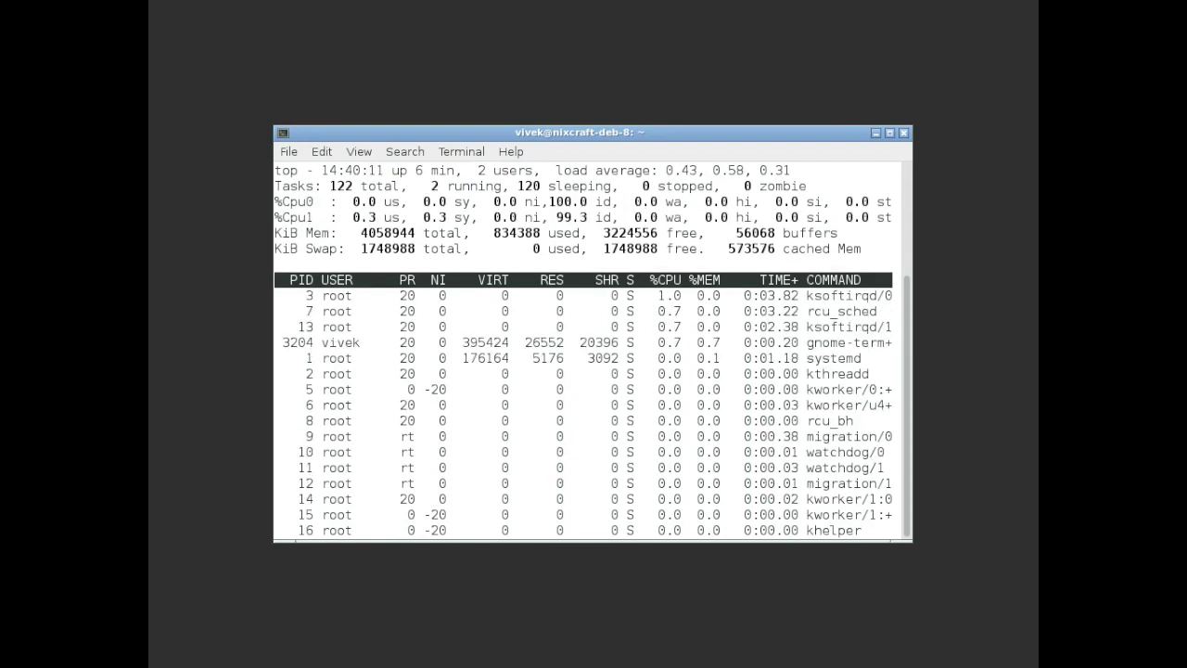
{"action": "key", "text": "q"}
{"action": "key", "text": "ctrl+l"}
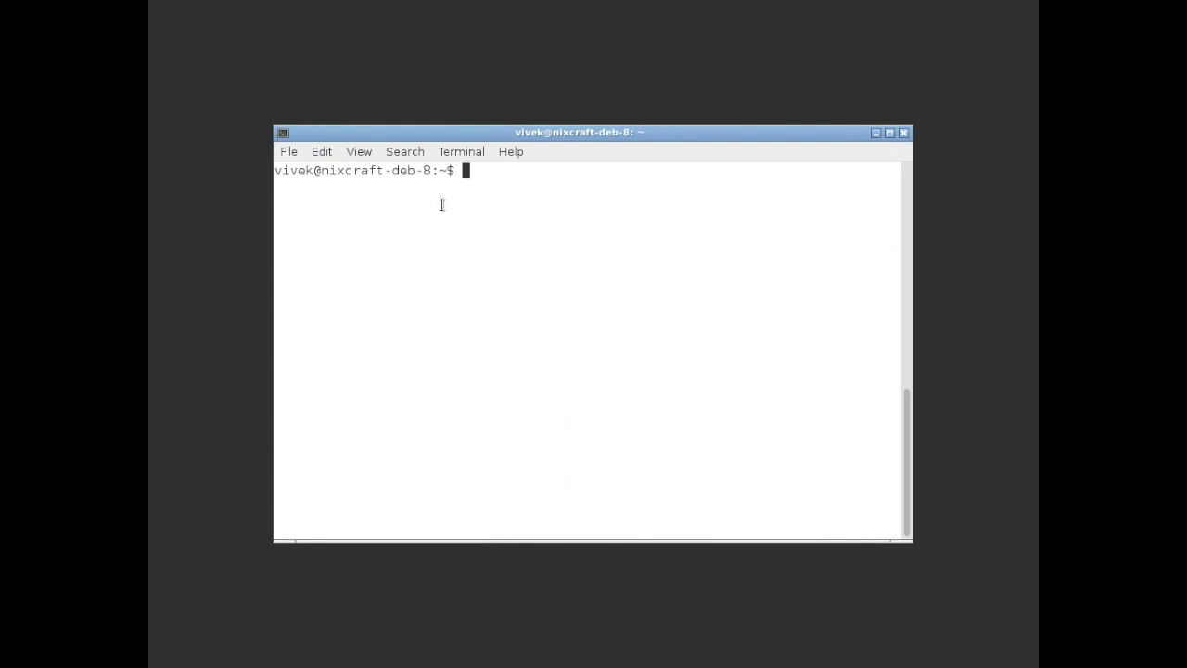
{"action": "right_click", "coordinate": [232, 251]}
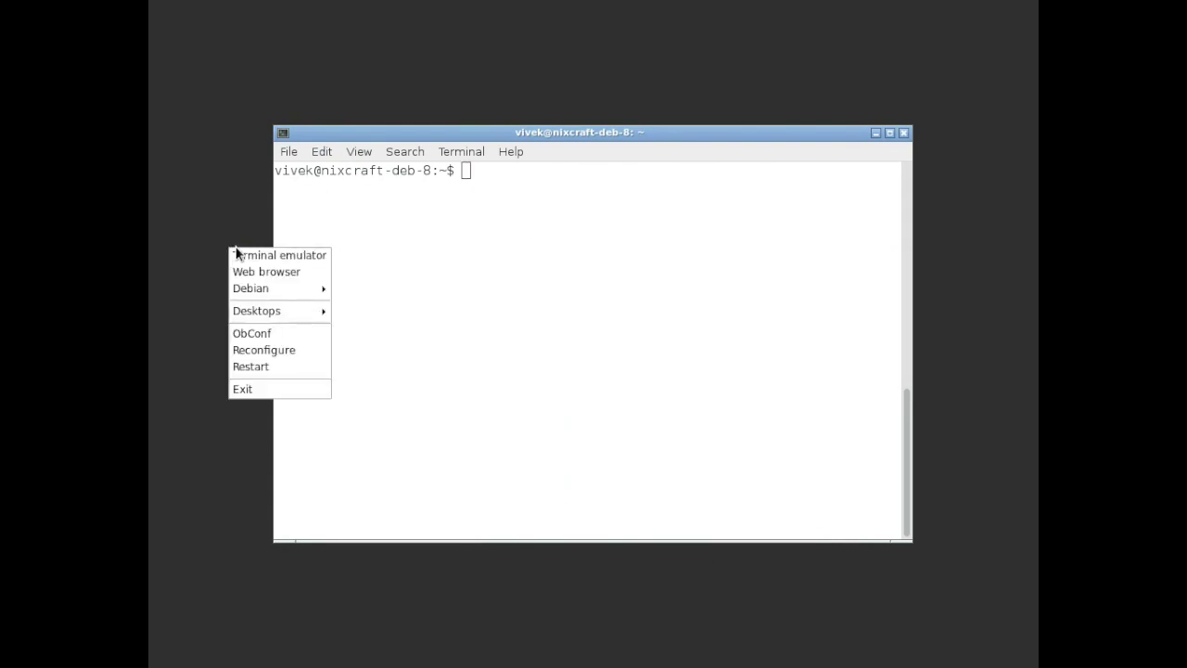
{"action": "left_click", "coordinate": [313, 275]}
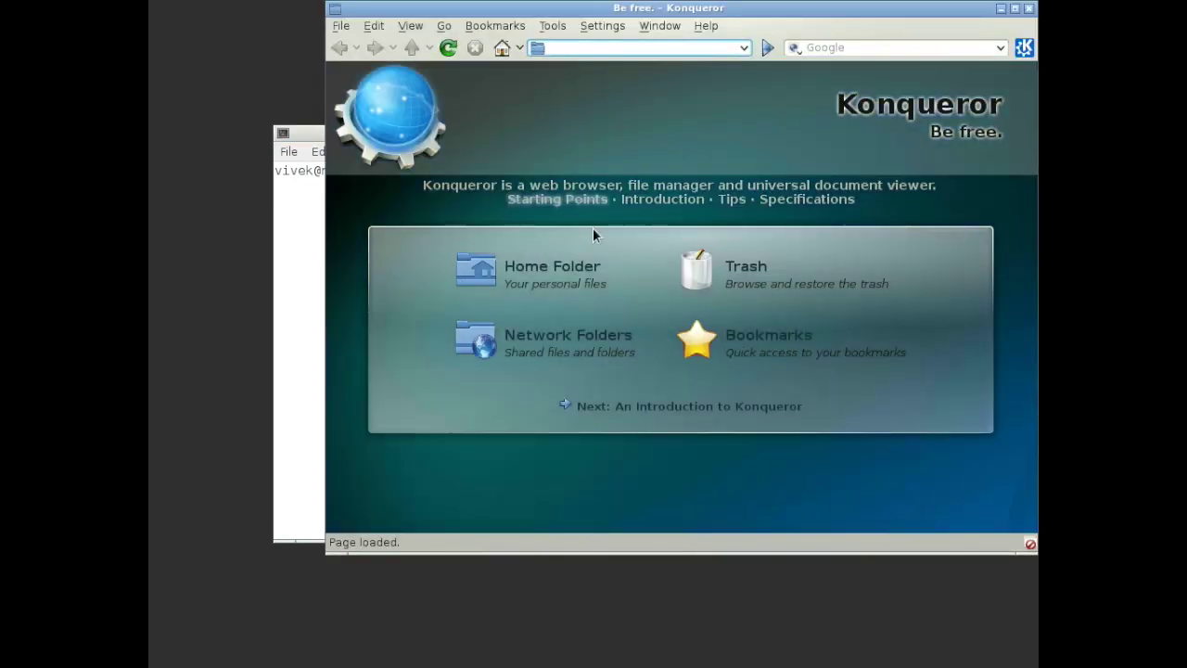
{"action": "type", "text": "www."}
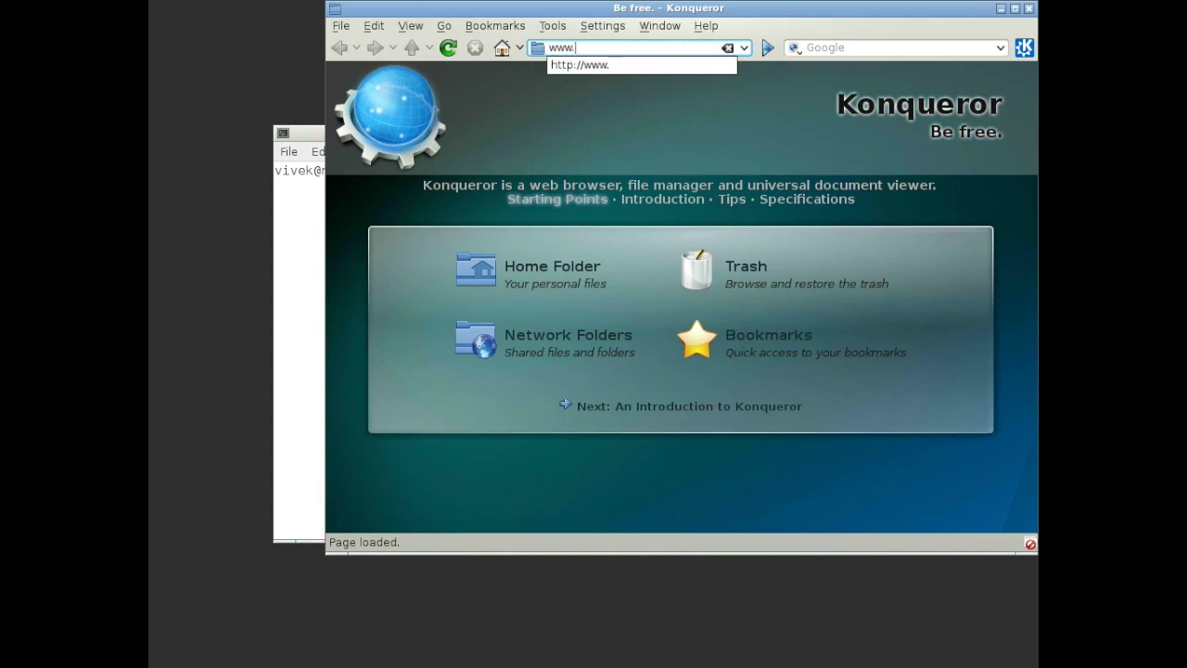
{"action": "type", "text": "cyberciti.biz"}
{"action": "key", "text": "Return"}
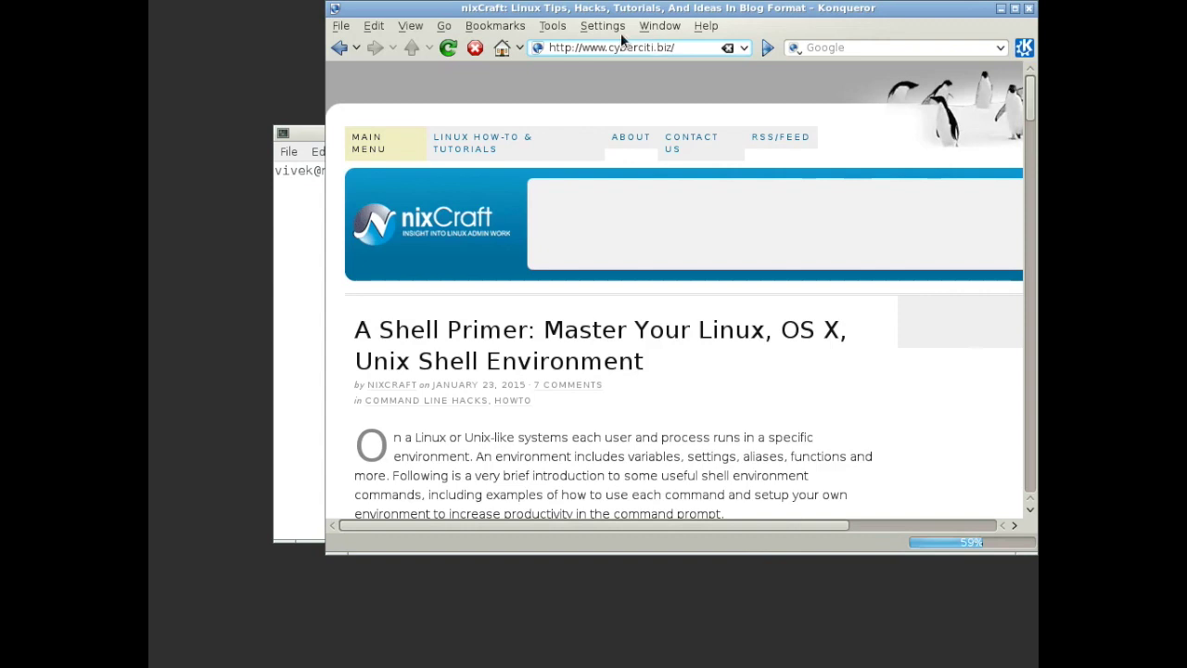
{"action": "left_click", "coordinate": [1029, 8]}
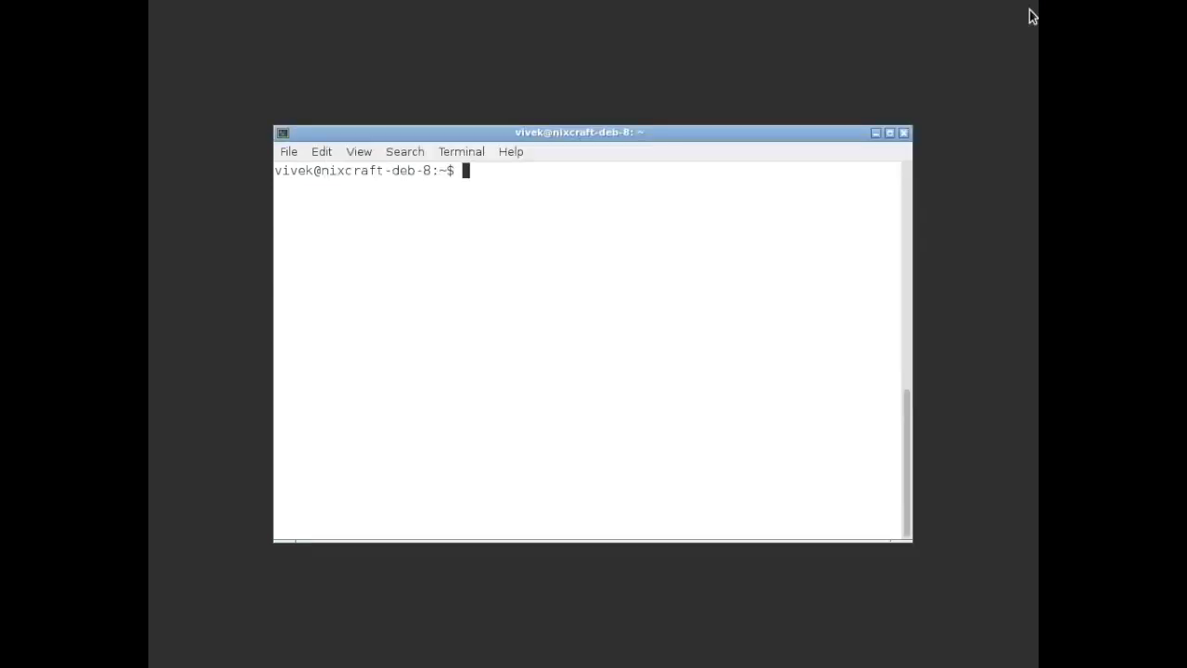
Look over the available virtual desktops and reconfigure the Openbox window manager.
{"action": "right_click", "coordinate": [388, 79]}
{"action": "mouse_move", "coordinate": [470, 147]}
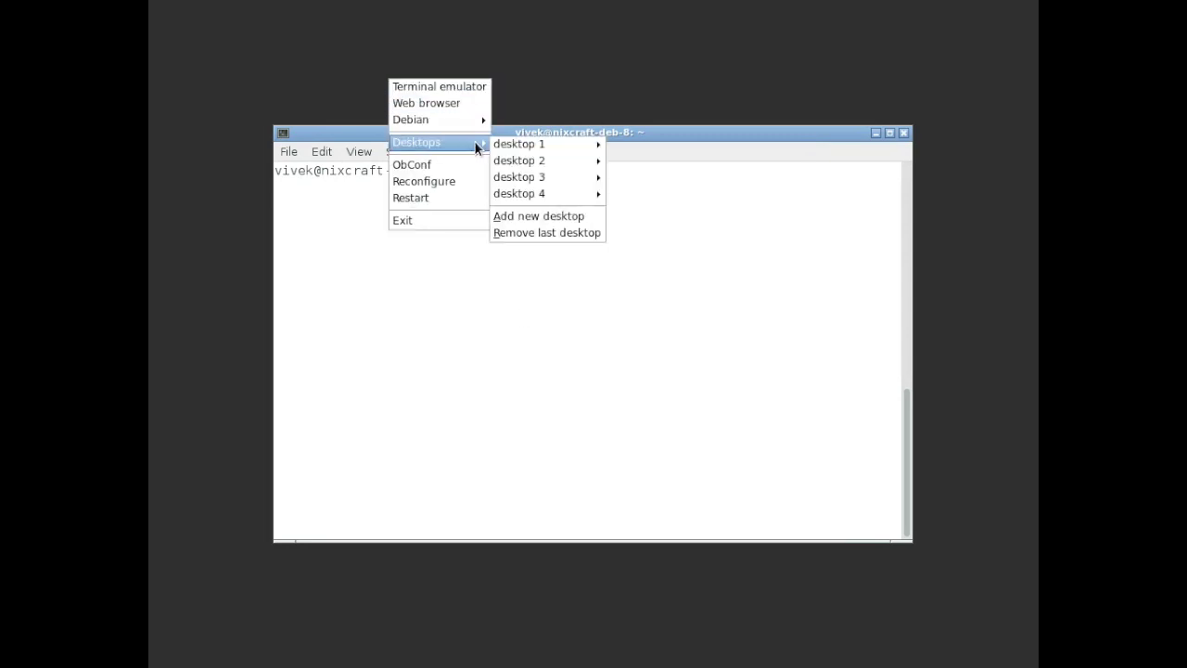
{"action": "left_click", "coordinate": [452, 186]}
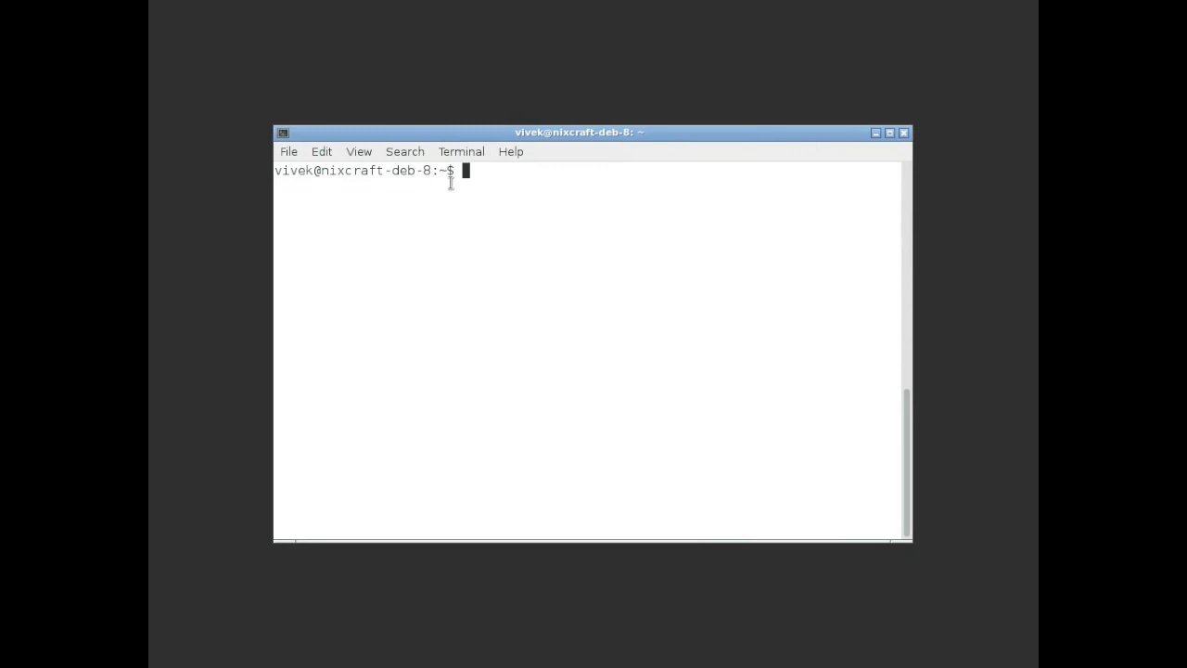
Examine the Debian application categories offered in Openbox, including the Programming, Video and Text programs.
{"action": "right_click", "coordinate": [534, 67]}
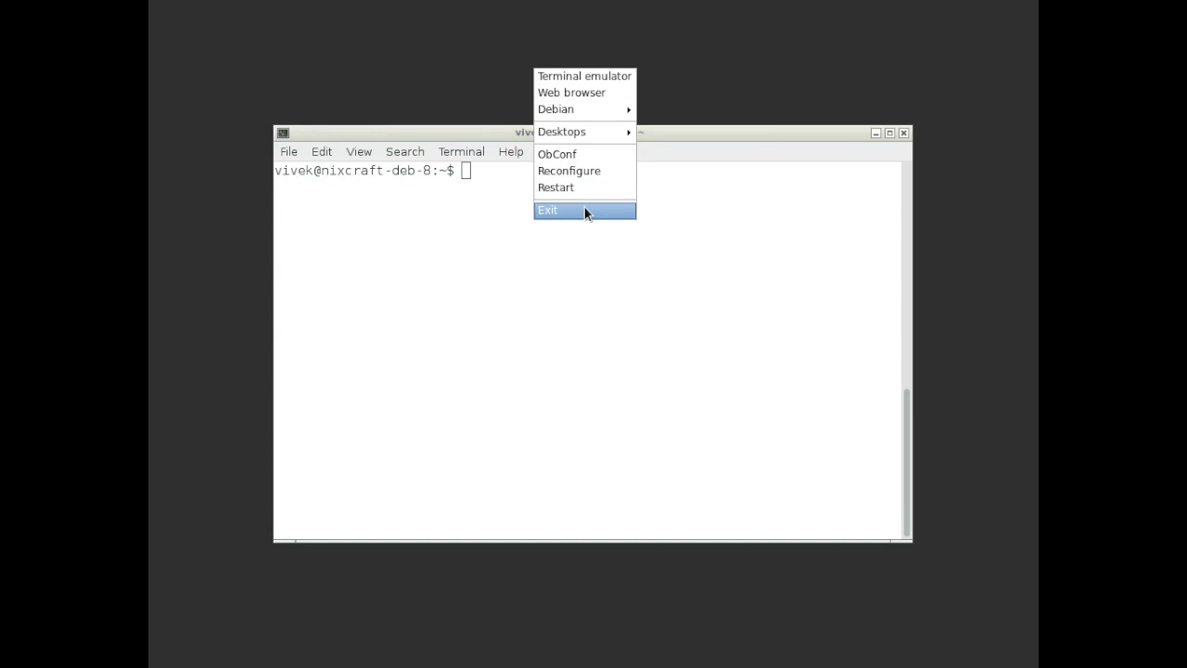
{"action": "mouse_move", "coordinate": [590, 108]}
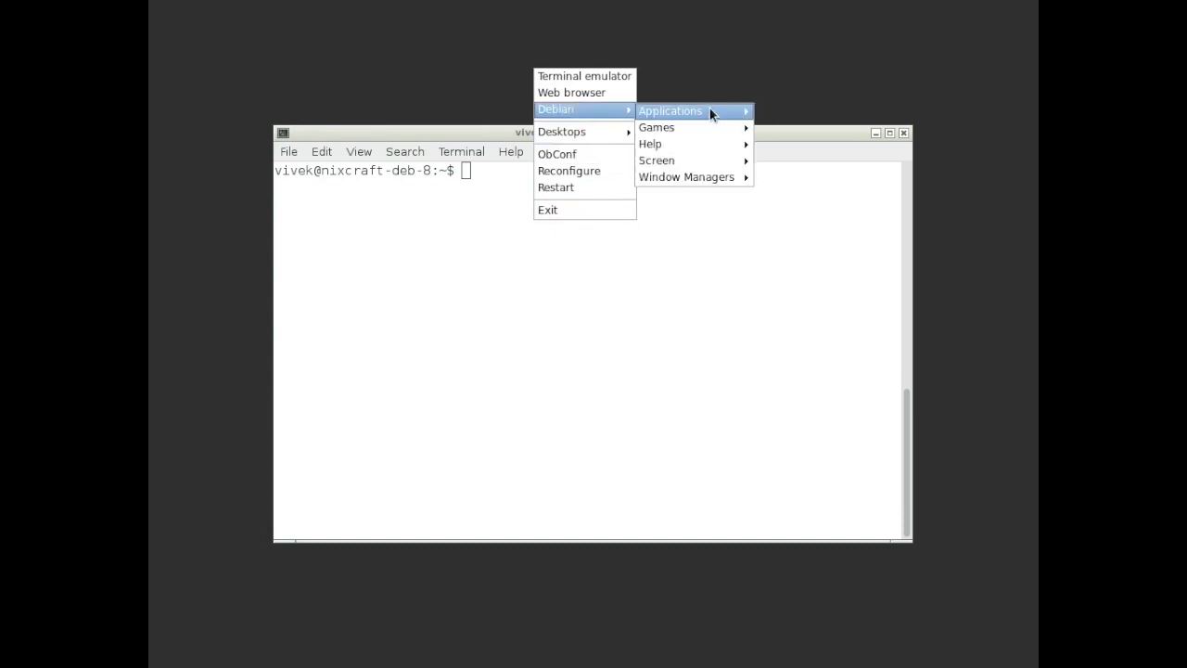
{"action": "mouse_move", "coordinate": [709, 111]}
{"action": "mouse_move", "coordinate": [817, 230]}
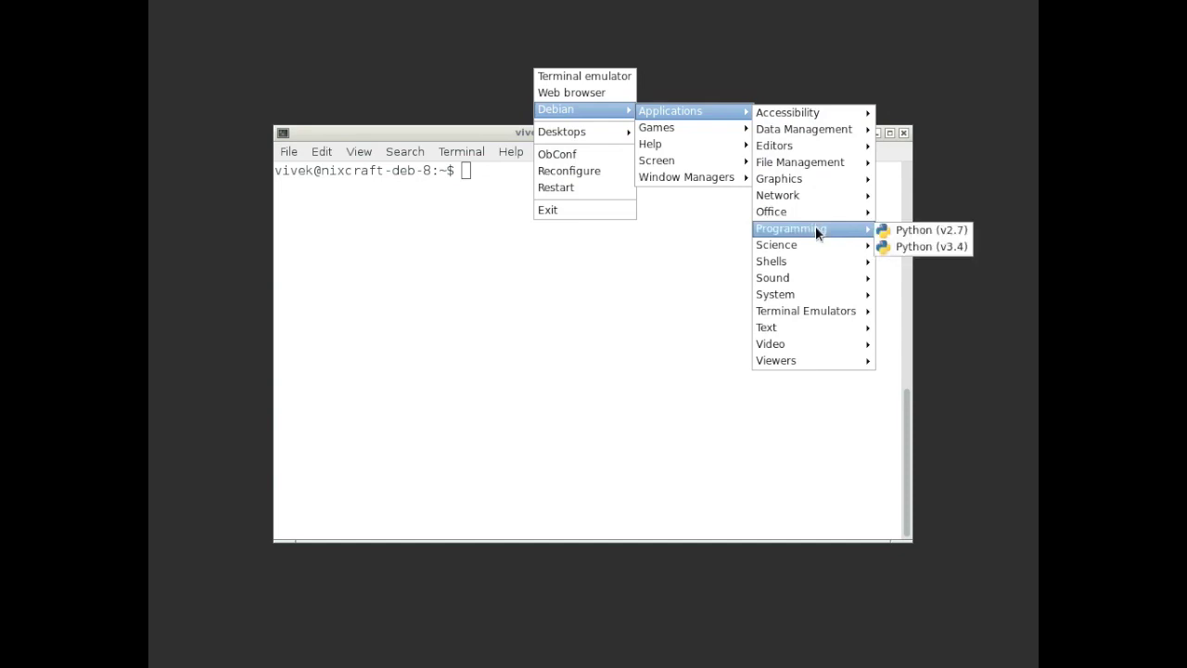
{"action": "mouse_move", "coordinate": [815, 350]}
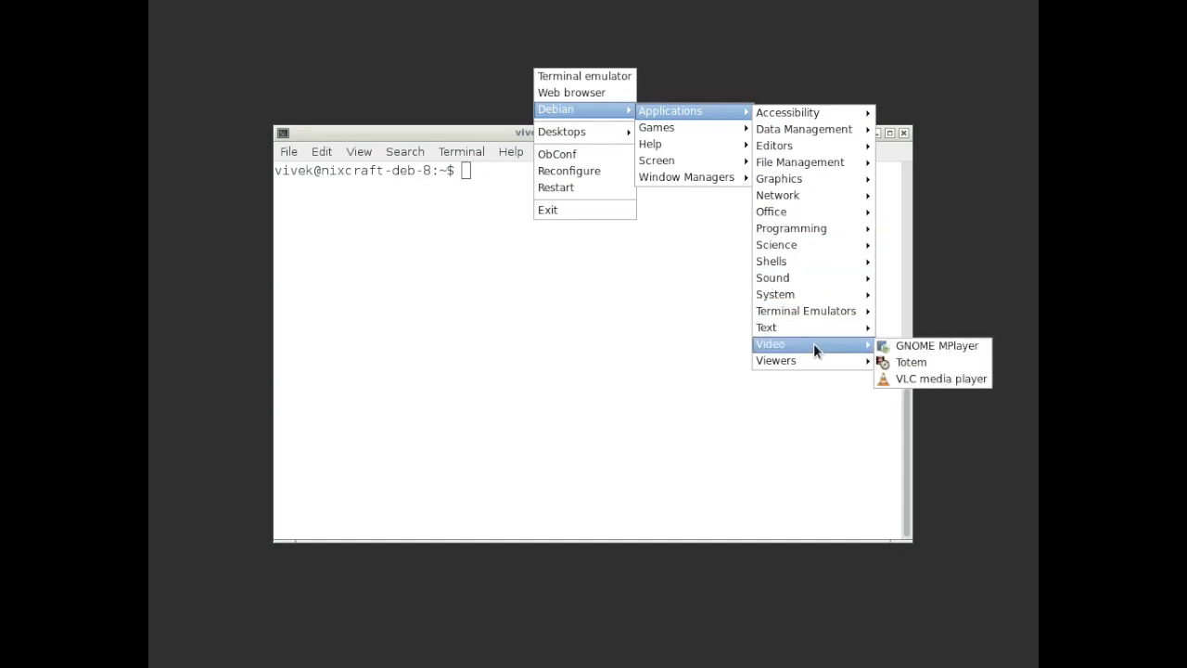
{"action": "mouse_move", "coordinate": [816, 329]}
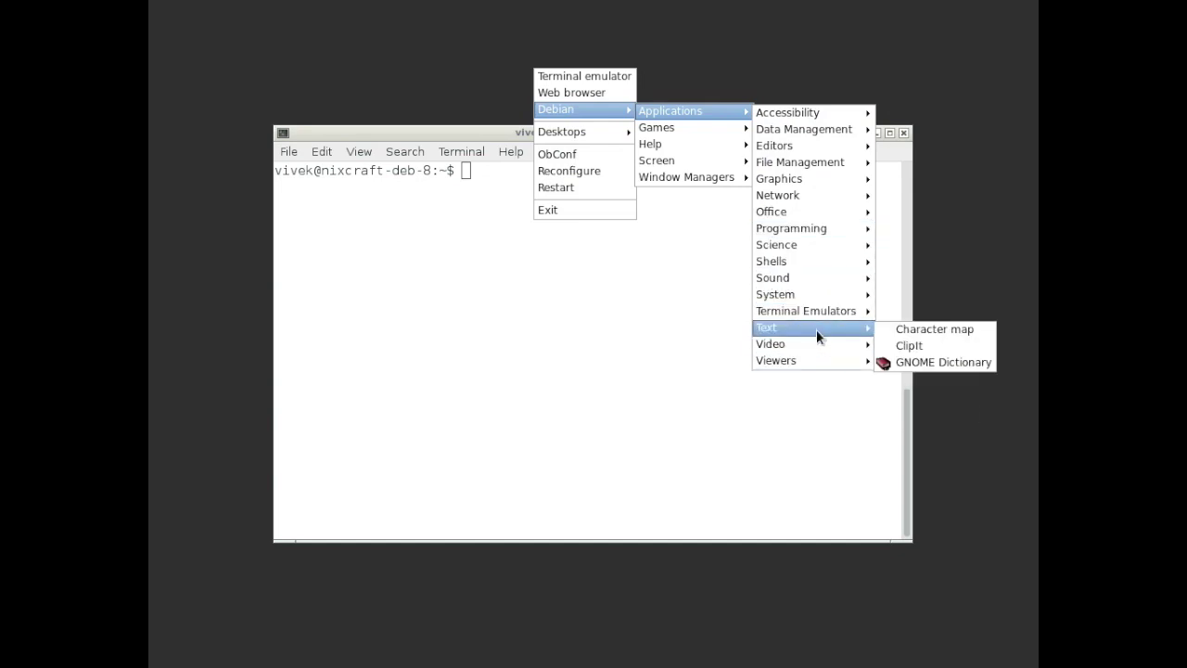